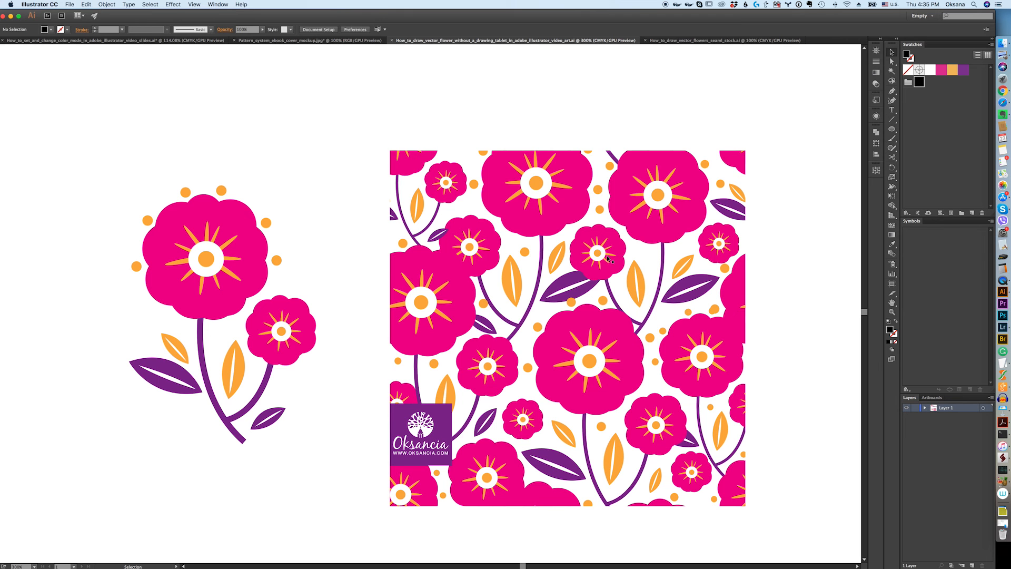
{"action": "left_click", "coordinate": [674, 213]}
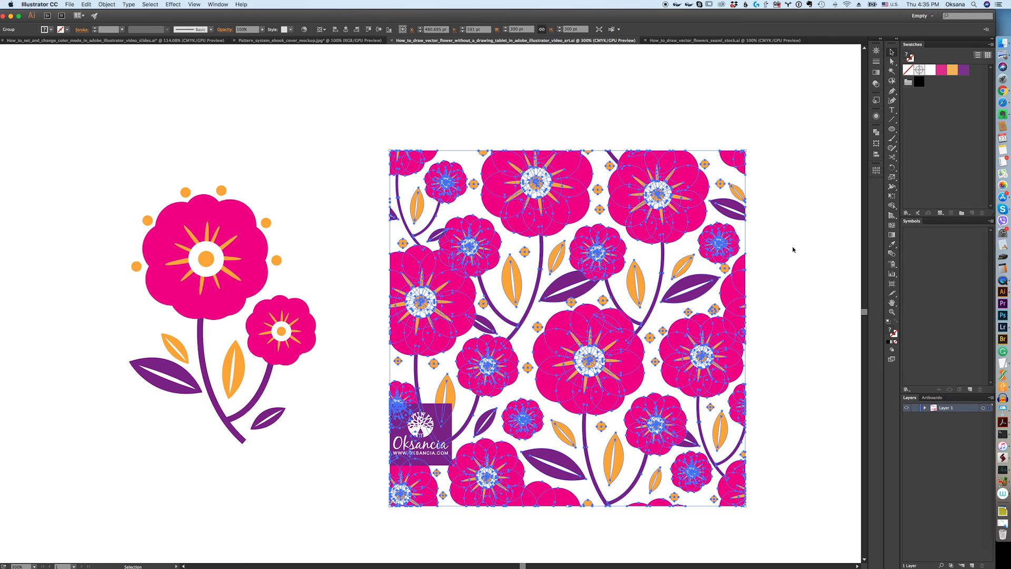
{"action": "key", "text": "super+h"}
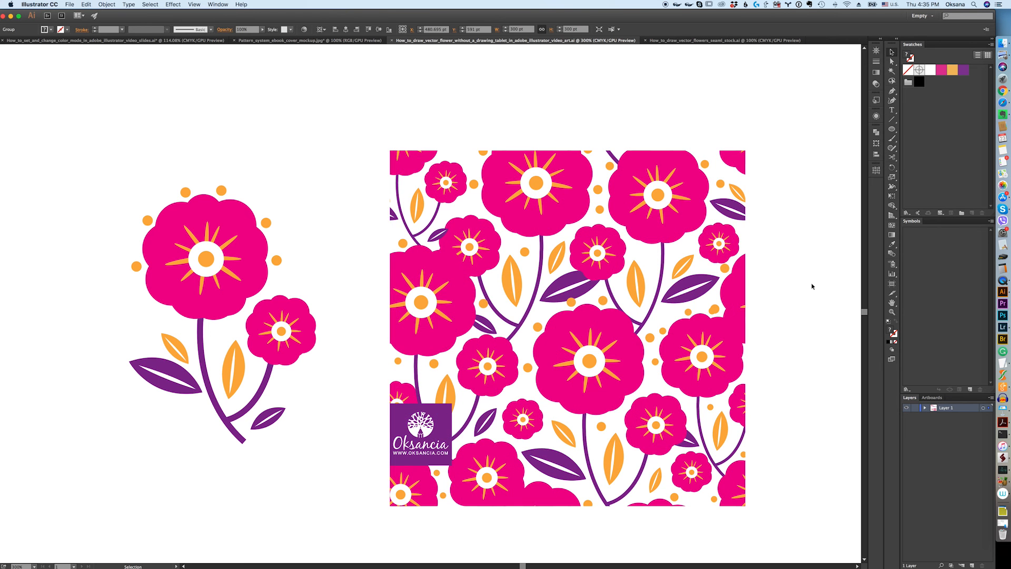
{"action": "key", "text": "super+shift+a"}
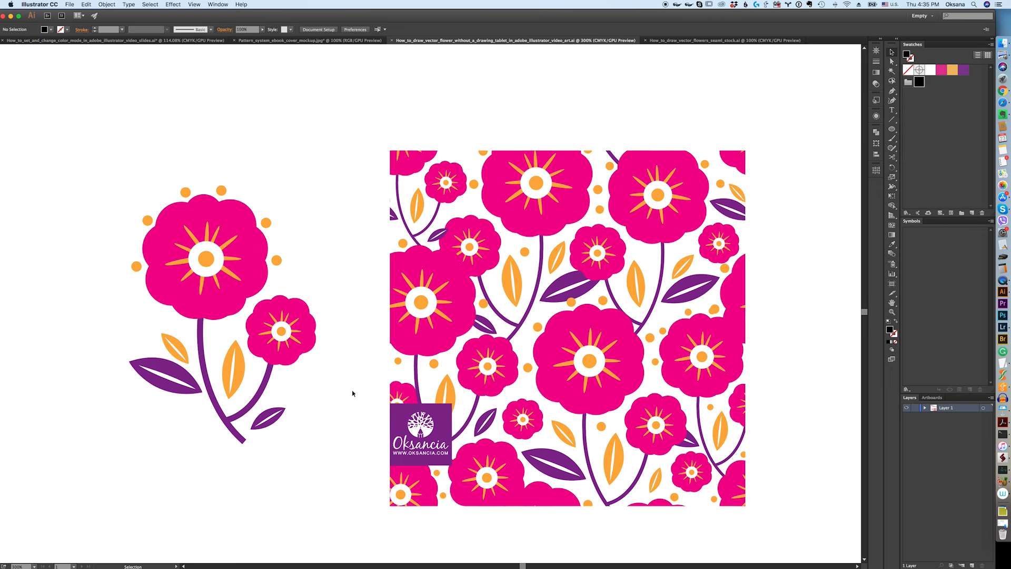
Move the finished flower illustration down into the empty canvas area below the pattern artwork.
{"action": "scroll", "coordinate": [353, 393], "scroll_direction": "down", "scroll_amount": 2}
{"action": "scroll", "coordinate": [353, 393], "scroll_direction": "down", "scroll_amount": 1}
{"action": "left_click", "coordinate": [293, 311]}
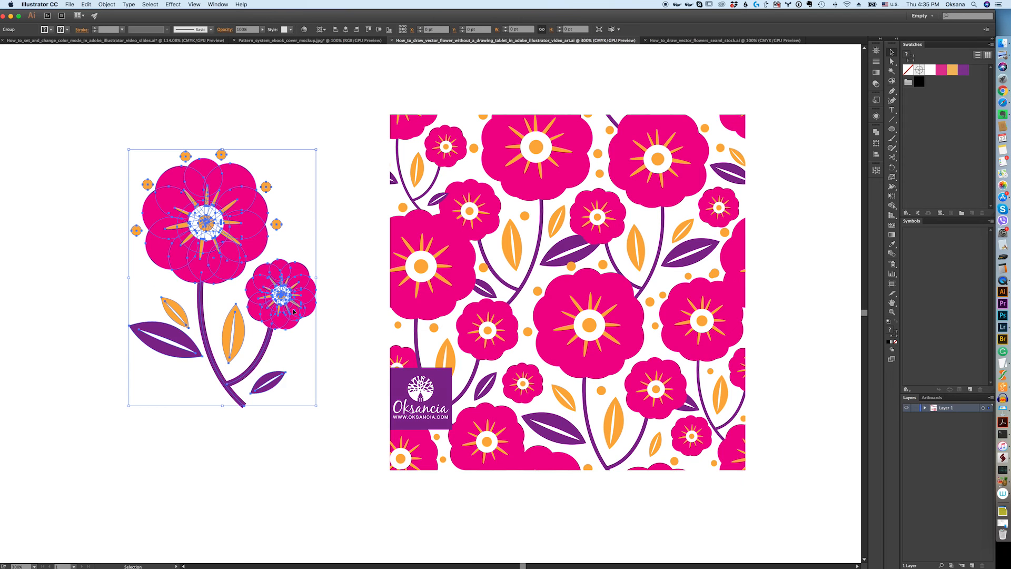
{"action": "scroll", "coordinate": [293, 311], "scroll_direction": "down", "scroll_amount": 4}
{"action": "left_click_drag", "start_coordinate": [253, 185], "coordinate": [257, 551]}
{"action": "scroll", "coordinate": [304, 371], "scroll_direction": "down", "scroll_amount": 8}
{"action": "scroll", "coordinate": [304, 371], "scroll_direction": "down", "scroll_amount": 20}
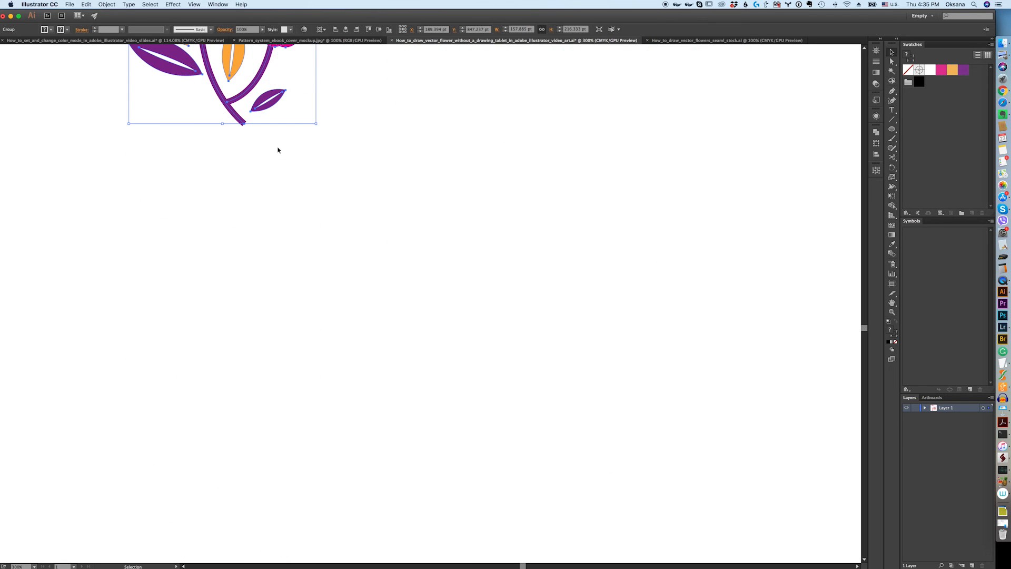
{"action": "scroll", "coordinate": [285, 181], "scroll_direction": "up", "scroll_amount": 11}
{"action": "left_click_drag", "start_coordinate": [292, 214], "coordinate": [305, 417]}
{"action": "scroll", "coordinate": [418, 325], "scroll_direction": "down", "scroll_amount": 1}
{"action": "scroll", "coordinate": [418, 325], "scroll_direction": "down", "scroll_amount": 2}
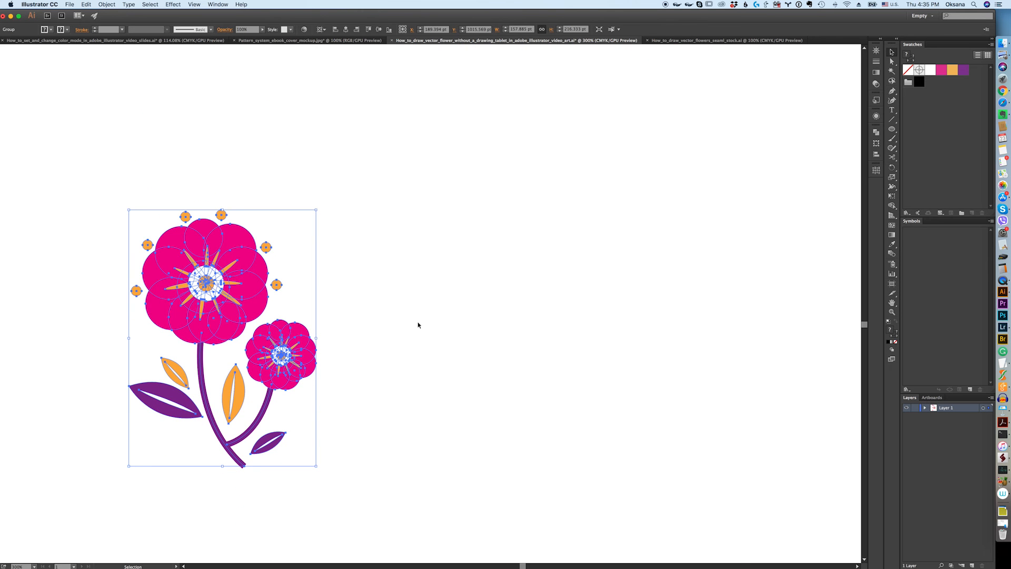
{"action": "scroll", "coordinate": [418, 325], "scroll_direction": "down", "scroll_amount": 1}
{"action": "left_click", "coordinate": [421, 372]}
{"action": "scroll", "coordinate": [420, 372], "scroll_direction": "down", "scroll_amount": 3}
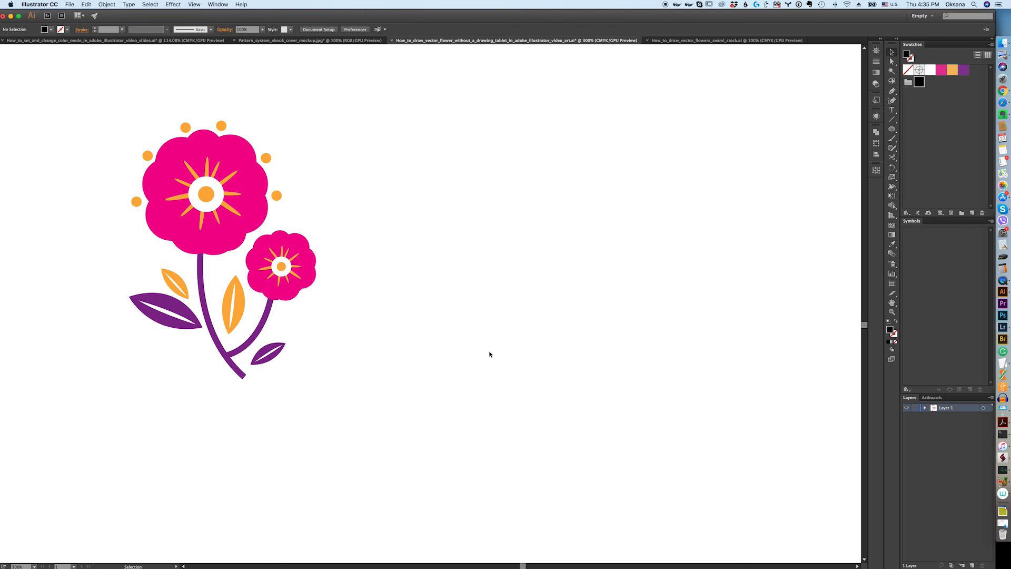
{"action": "scroll", "coordinate": [532, 263], "scroll_direction": "down", "scroll_amount": 1}
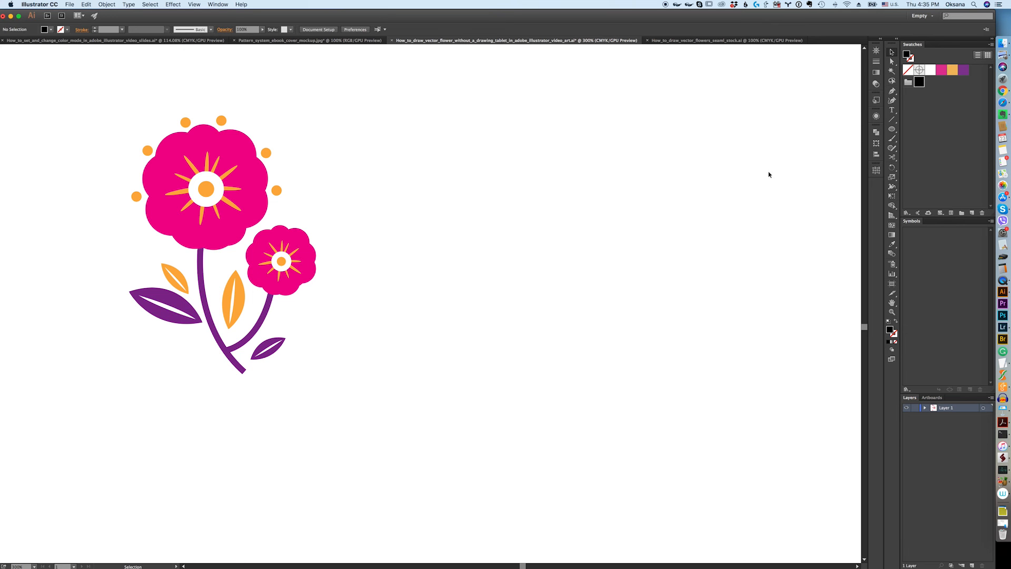
Check the CMYK values of the magenta, orange and purple swatches.
{"action": "double_click", "coordinate": [941, 70]}
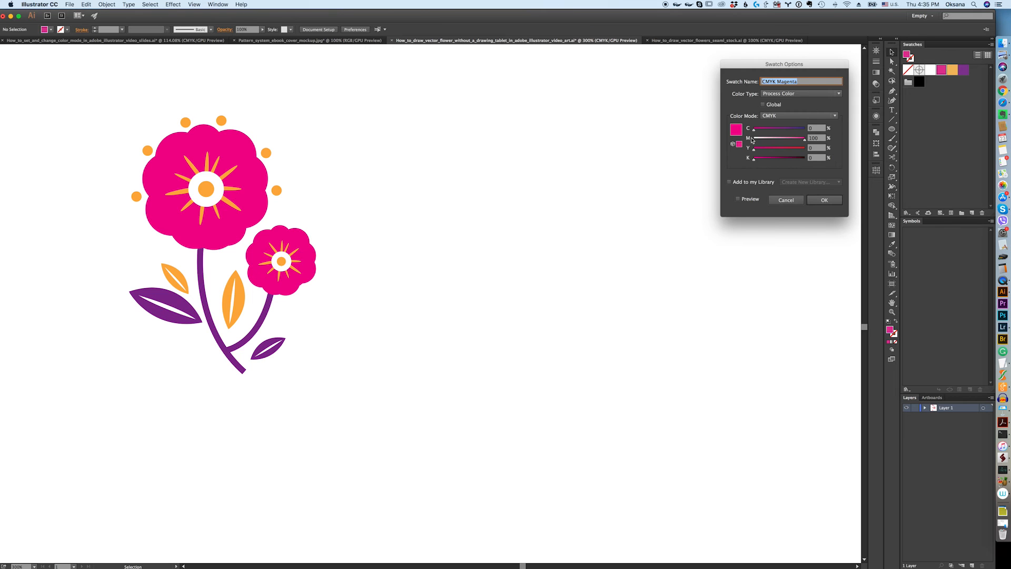
{"action": "key", "text": "Escape"}
{"action": "left_click", "coordinate": [952, 70]}
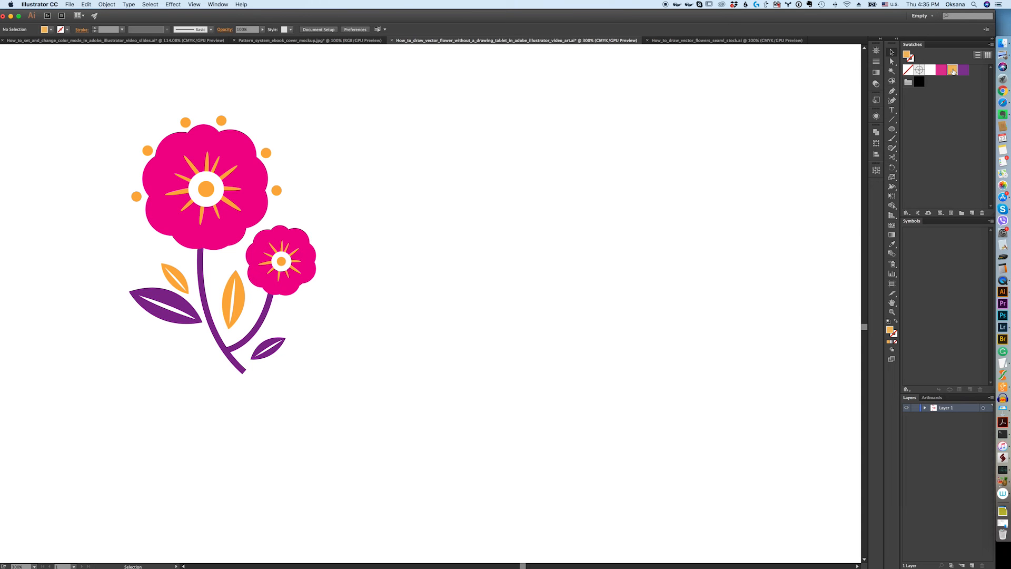
{"action": "double_click", "coordinate": [953, 70]}
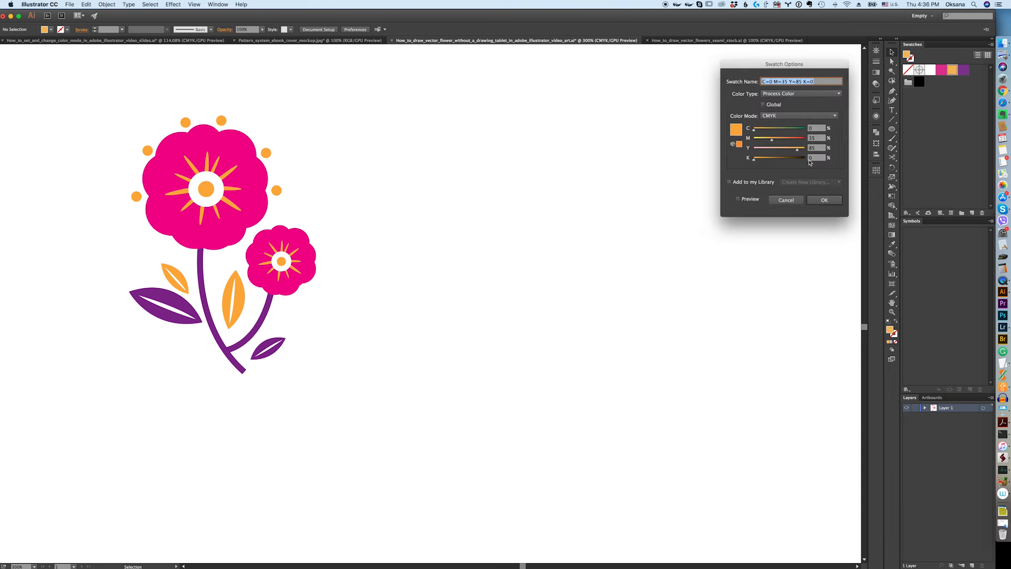
{"action": "key", "text": "Escape"}
{"action": "left_click", "coordinate": [964, 70]}
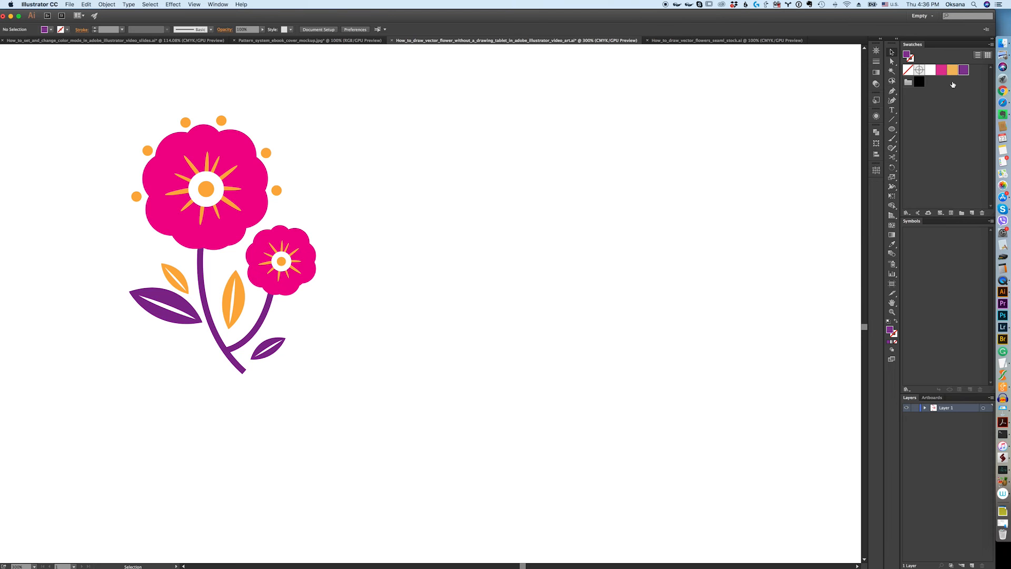
{"action": "double_click", "coordinate": [964, 70]}
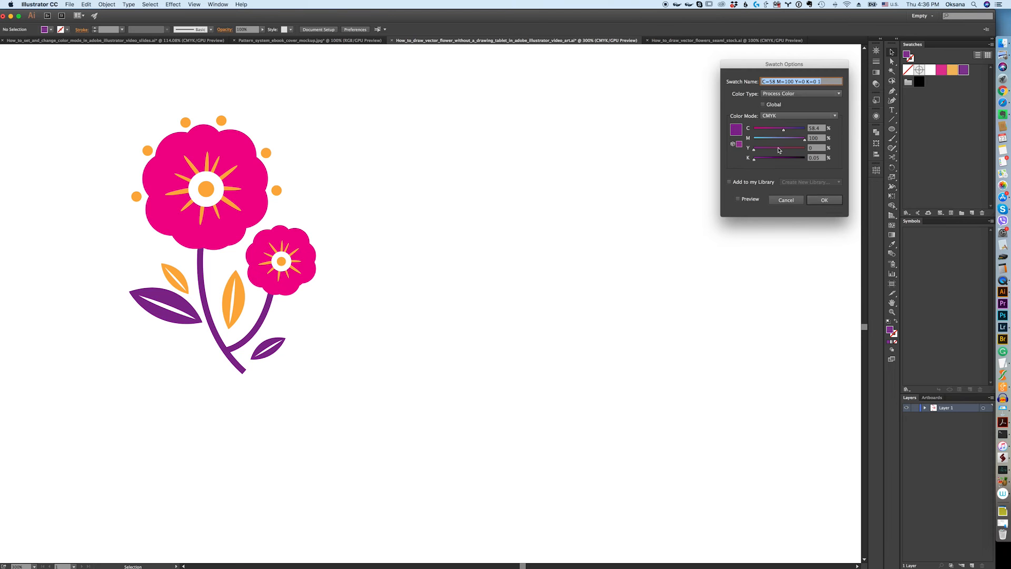
{"action": "left_click", "coordinate": [823, 202]}
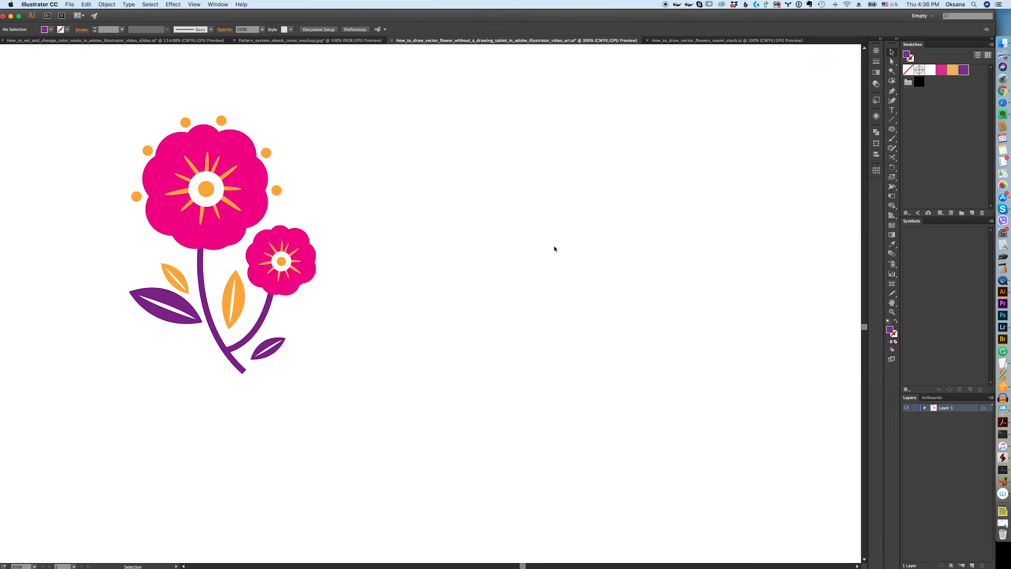
Draw a circle filled with the CMYK Magenta swatch in the empty area beside the flower illustration.
{"action": "left_click", "coordinate": [892, 131]}
{"action": "left_click", "coordinate": [942, 70]}
{"action": "left_click", "coordinate": [943, 70]}
{"action": "left_click_drag", "start_coordinate": [433, 146], "coordinate": [487, 201]}
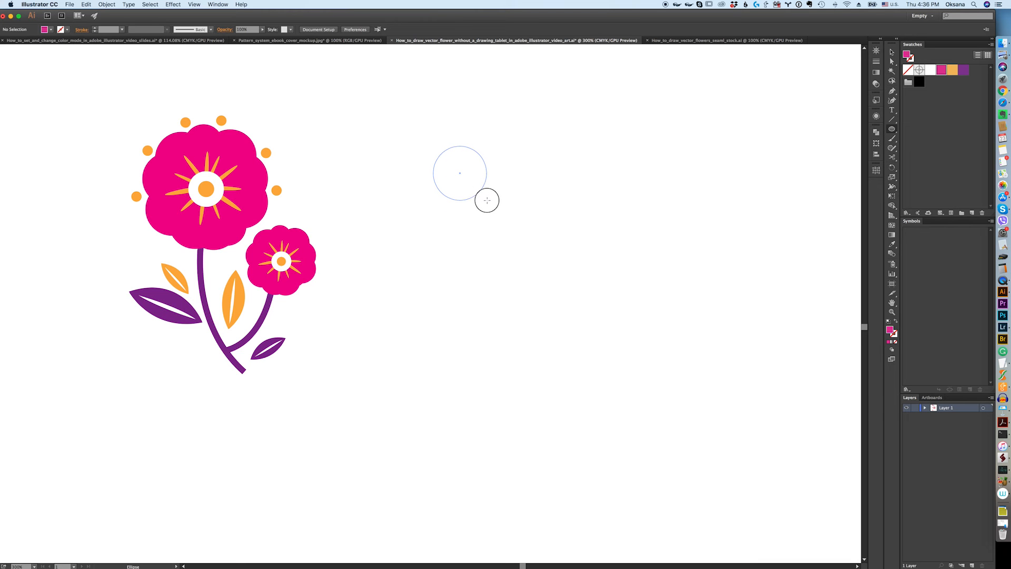
{"action": "left_click_drag", "start_coordinate": [487, 200], "coordinate": [467, 210]}
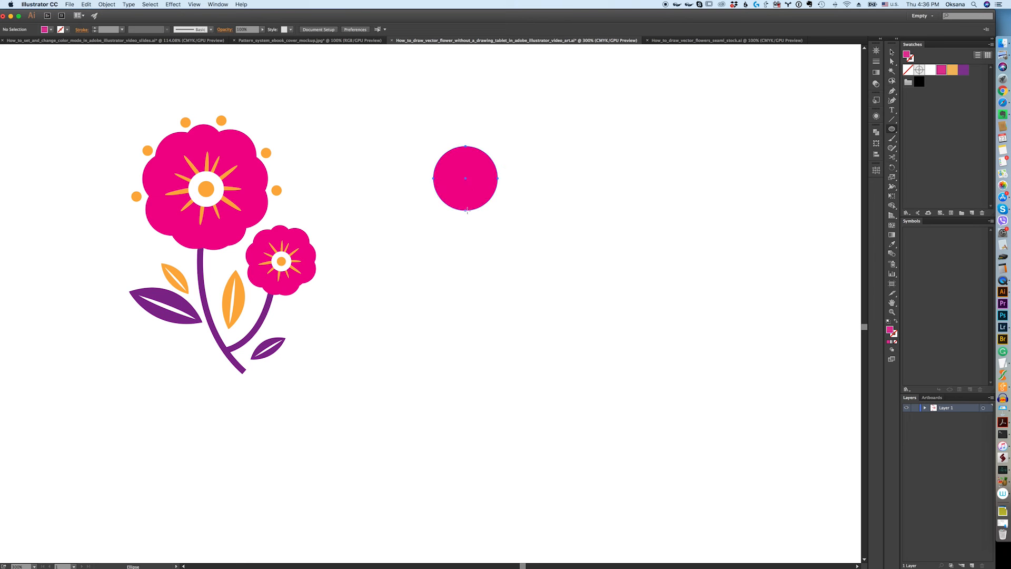
Shift the magenta circle slightly up and scale it down to about 48.5 pt in diameter.
{"action": "key", "text": "v"}
{"action": "left_click", "coordinate": [508, 192]}
{"action": "left_click_drag", "start_coordinate": [466, 180], "coordinate": [450, 161]}
{"action": "left_click_drag", "start_coordinate": [486, 190], "coordinate": [479, 186]}
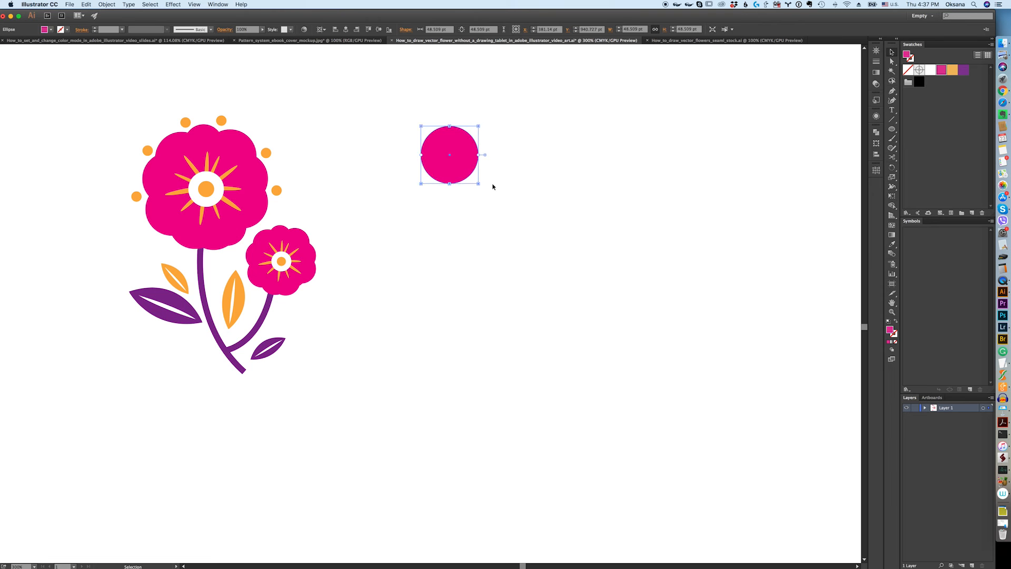
Duplicate the magenta circle into an arc of four overlapping petals, with the two upper copies reduced to about 36 pt.
{"action": "mouse_move", "coordinate": [479, 184]}
{"action": "left_mouse_down"}
{"action": "mouse_move", "coordinate": [489, 197]}
{"action": "mouse_move", "coordinate": [477, 187]}
{"action": "left_mouse_up"}
{"action": "left_click_drag", "start_coordinate": [462, 163], "coordinate": [490, 154]}
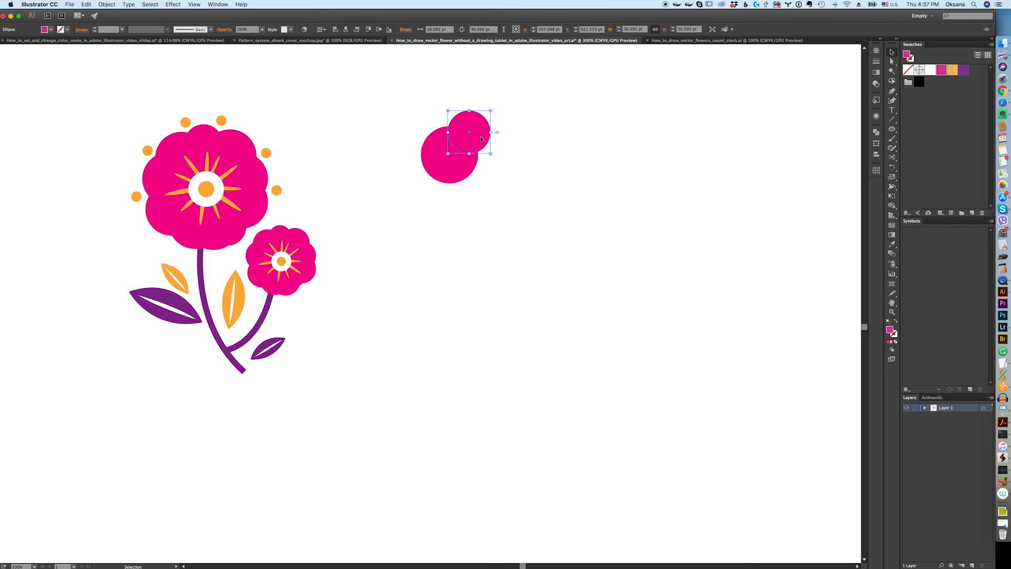
{"action": "key", "text": "a"}
{"action": "key", "text": "v"}
{"action": "left_click_drag", "start_coordinate": [481, 142], "coordinate": [501, 142]}
{"action": "left_click", "coordinate": [434, 167]}
{"action": "left_click_drag", "start_coordinate": [433, 166], "coordinate": [489, 166]}
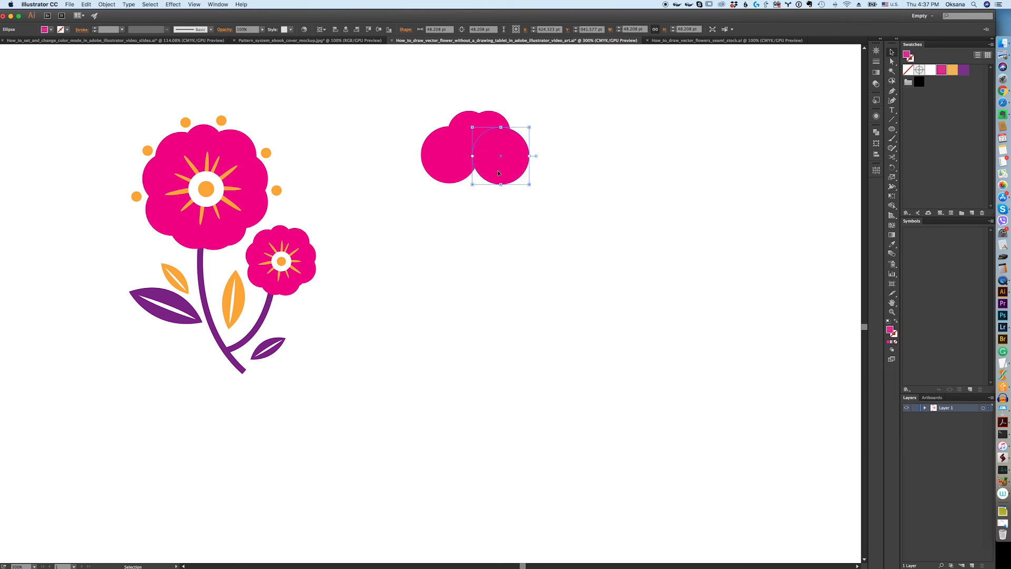
Add more overlapping circle copies in varied sizes around and below the petals to complete the round flower head.
{"action": "left_click", "coordinate": [491, 130]}
{"action": "left_click_drag", "start_coordinate": [491, 131], "coordinate": [506, 221]}
{"action": "left_click_drag", "start_coordinate": [510, 220], "coordinate": [519, 232]}
{"action": "left_click_drag", "start_coordinate": [502, 214], "coordinate": [495, 205]}
{"action": "left_click_drag", "start_coordinate": [488, 134], "coordinate": [482, 177]}
{"action": "left_click", "coordinate": [461, 217]}
{"action": "left_click", "coordinate": [440, 146]}
Select all the petal circles and scale the flower head to about 96 pt wide and high.
{"action": "left_click_drag", "start_coordinate": [414, 105], "coordinate": [536, 238]}
{"action": "left_click_drag", "start_coordinate": [506, 193], "coordinate": [504, 194]}
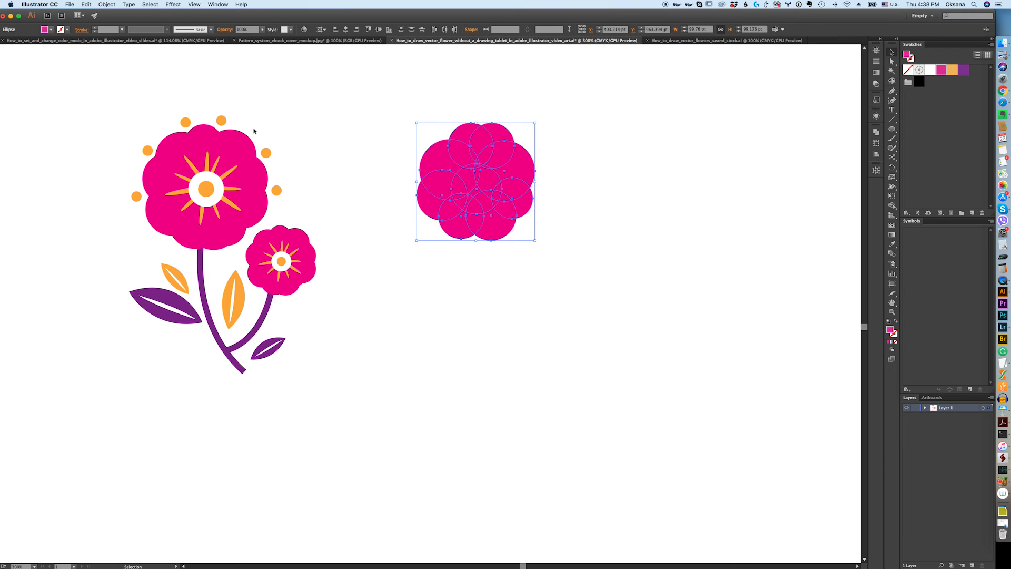
{"action": "left_click_drag", "start_coordinate": [535, 240], "coordinate": [531, 240]}
{"action": "key", "text": "a"}
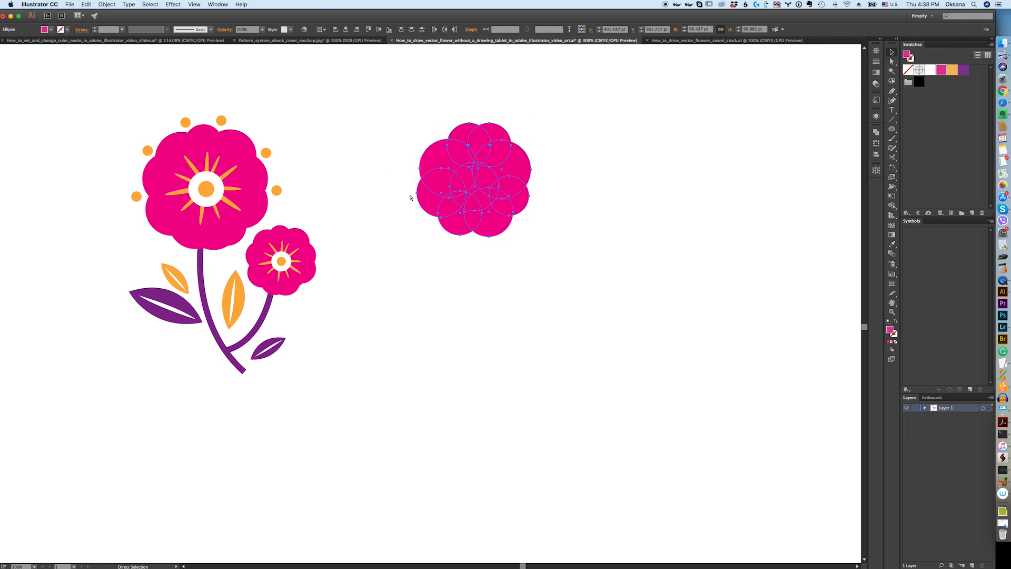
{"action": "key", "text": "v"}
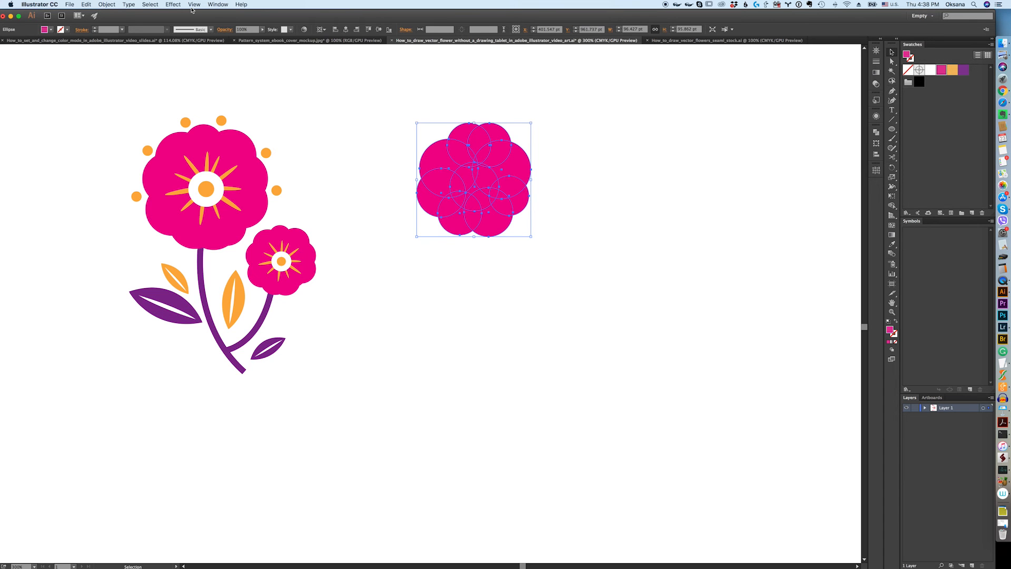
Unite the overlapping petal circles into a single flower shape with Pathfinder.
{"action": "left_click", "coordinate": [218, 5]}
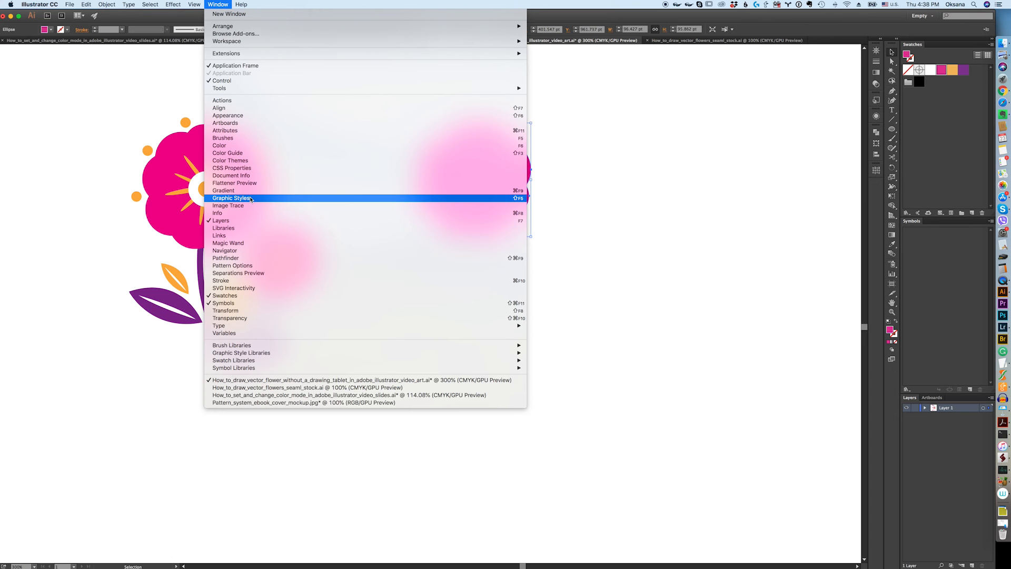
{"action": "left_click", "coordinate": [607, 234]}
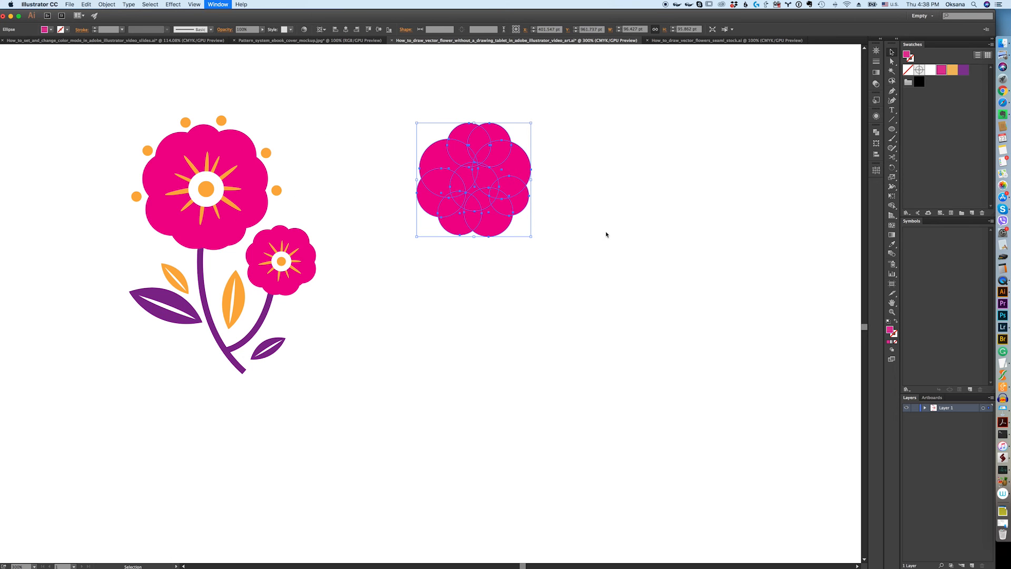
{"action": "key", "text": "shift+super+F9"}
{"action": "left_click", "coordinate": [781, 146]}
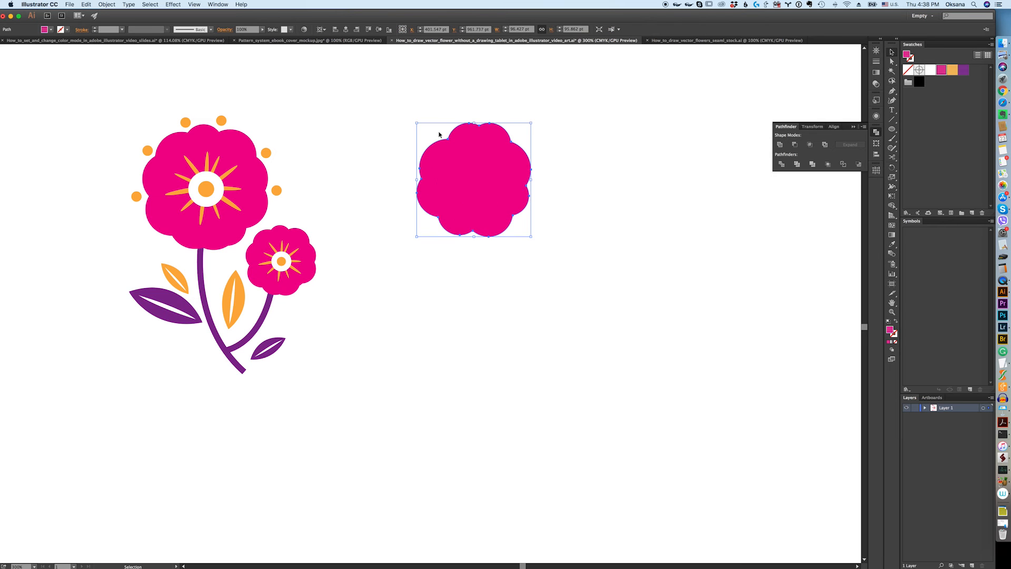
{"action": "left_click", "coordinate": [531, 246]}
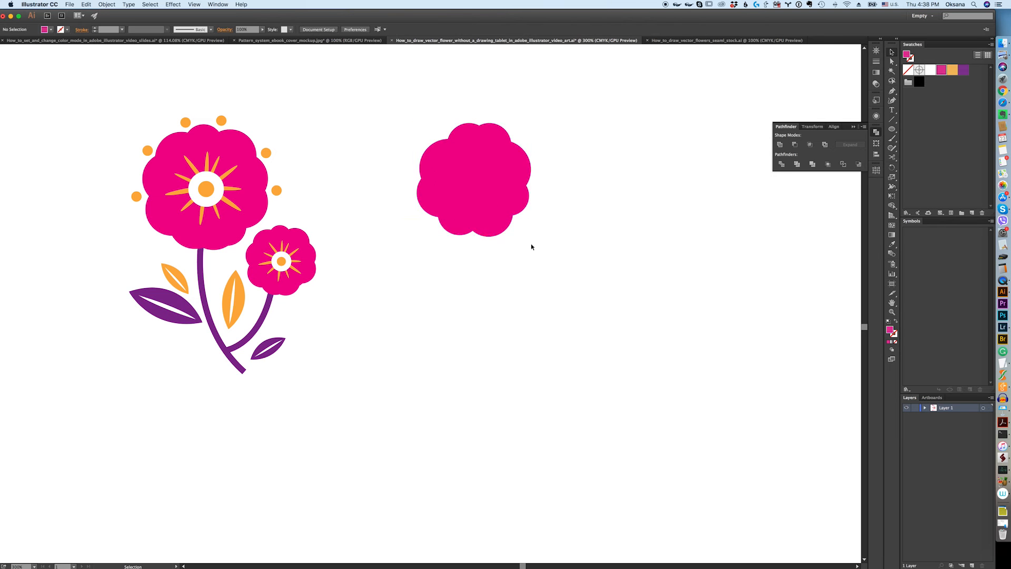
{"action": "left_click", "coordinate": [832, 116]}
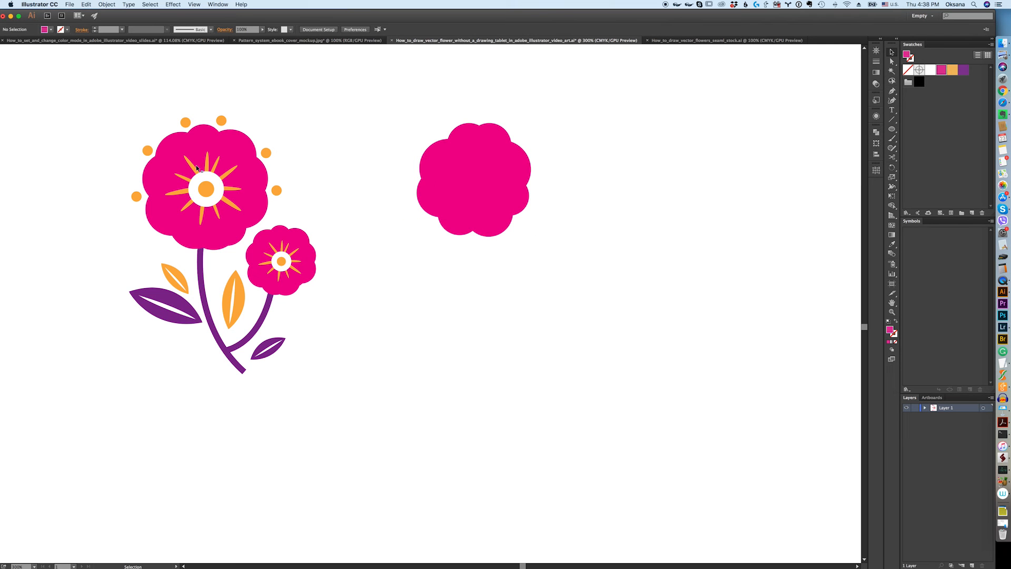
Draw a white 32 pt circle at the centre of the magenta flower shape.
{"action": "left_click", "coordinate": [930, 71]}
{"action": "left_click", "coordinate": [891, 130]}
{"action": "left_click_drag", "start_coordinate": [473, 180], "coordinate": [489, 199]}
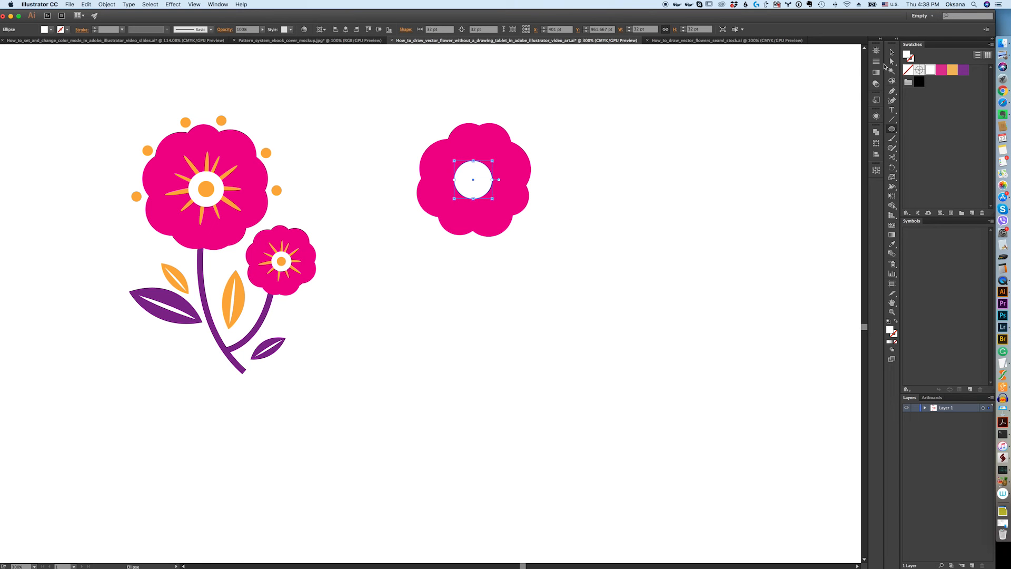
{"action": "left_click", "coordinate": [892, 52]}
{"action": "key", "text": "super+shift+a"}
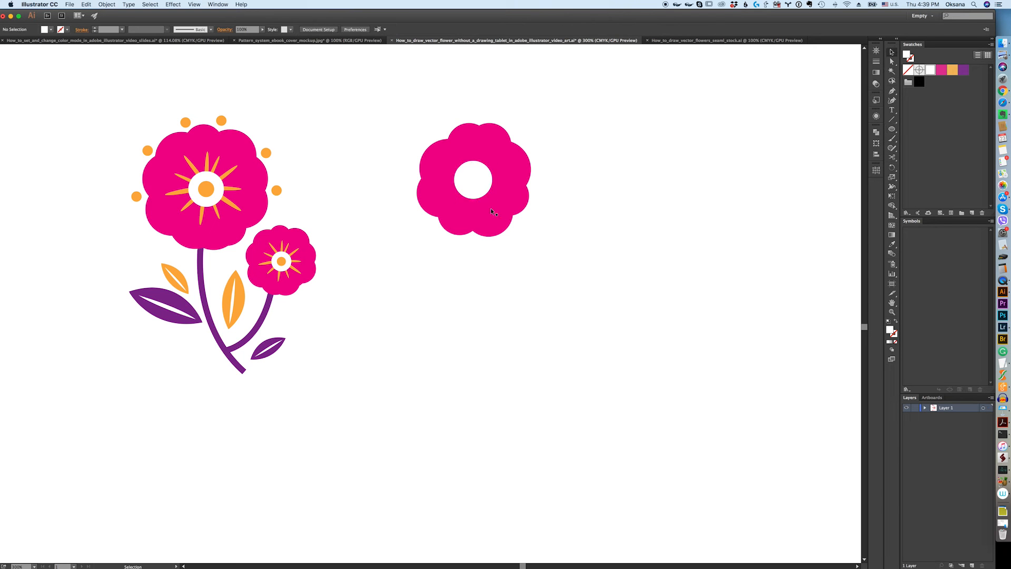
Try to scale the white centre circle down, and undo the change.
{"action": "left_click", "coordinate": [477, 194]}
{"action": "key", "text": "a"}
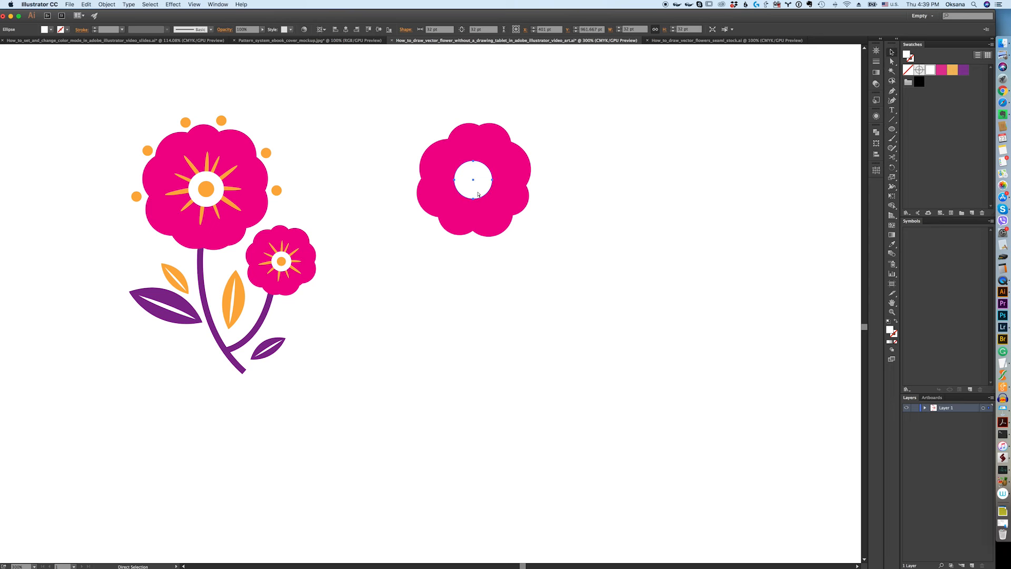
{"action": "key", "text": "v"}
{"action": "key", "text": "shift"}
{"action": "left_click_drag", "start_coordinate": [492, 199], "coordinate": [480, 191]}
{"action": "key", "text": "a"}
{"action": "key", "text": "super+z"}
{"action": "key", "text": "a"}
{"action": "key", "text": "v"}
{"action": "key", "text": "a"}
{"action": "key", "text": "v"}
Duplicate the white circle and align the copy exactly on the centre of the original.
{"action": "left_click_drag", "start_coordinate": [479, 192], "coordinate": [435, 316]}
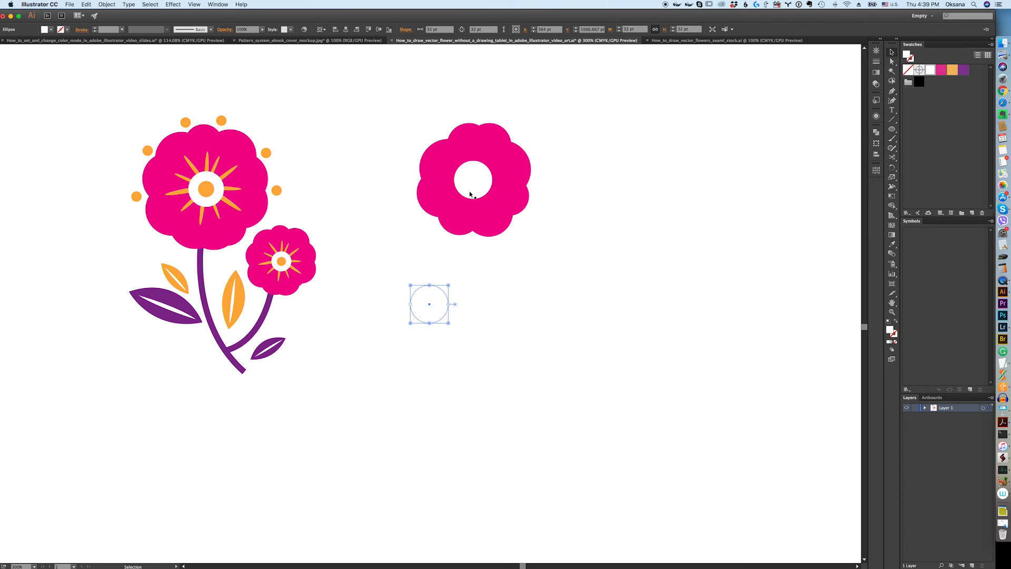
{"action": "left_click", "coordinate": [476, 186], "text": "shift"}
{"action": "left_click", "coordinate": [346, 30]}
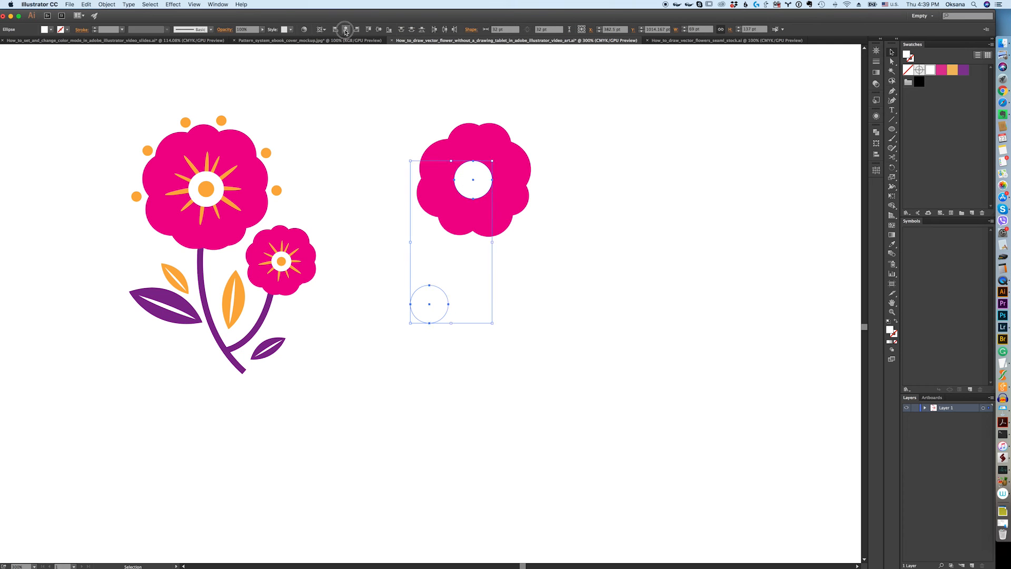
{"action": "key", "text": "super+z"}
{"action": "left_click", "coordinate": [379, 29]}
{"action": "left_click", "coordinate": [377, 30]}
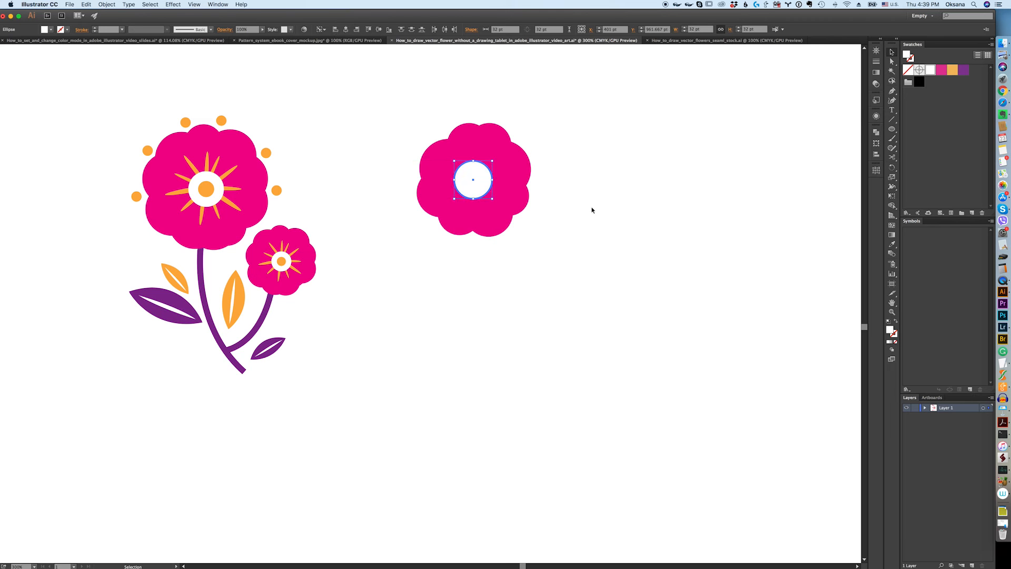
Scale the copied centre circle down proportionally to about 10.4 pt around its centre and fill it orange.
{"action": "left_click", "coordinate": [470, 197]}
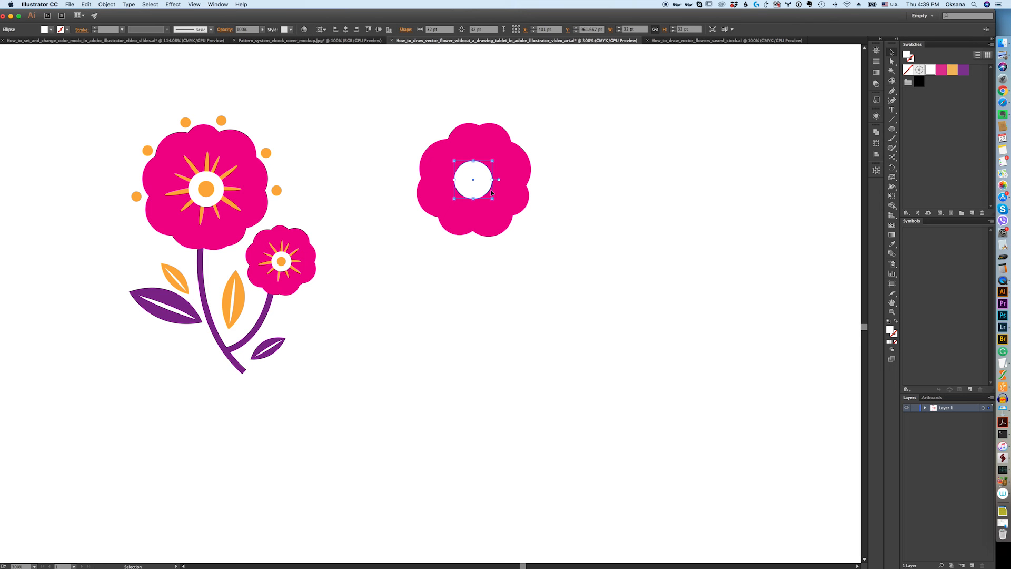
{"action": "left_click_drag", "start_coordinate": [493, 199], "coordinate": [480, 192]}
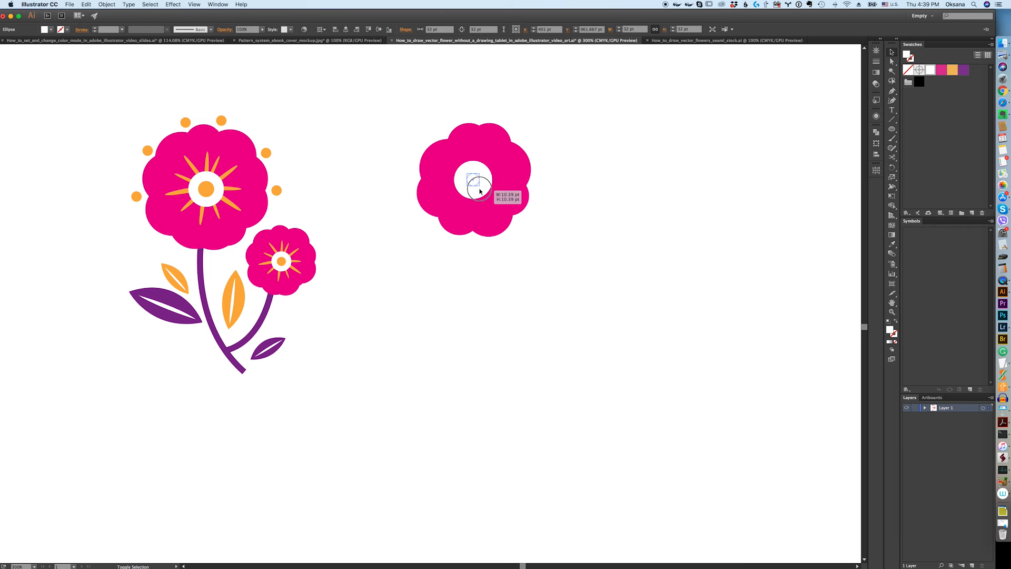
{"action": "left_click_drag", "start_coordinate": [480, 192], "coordinate": [479, 188]}
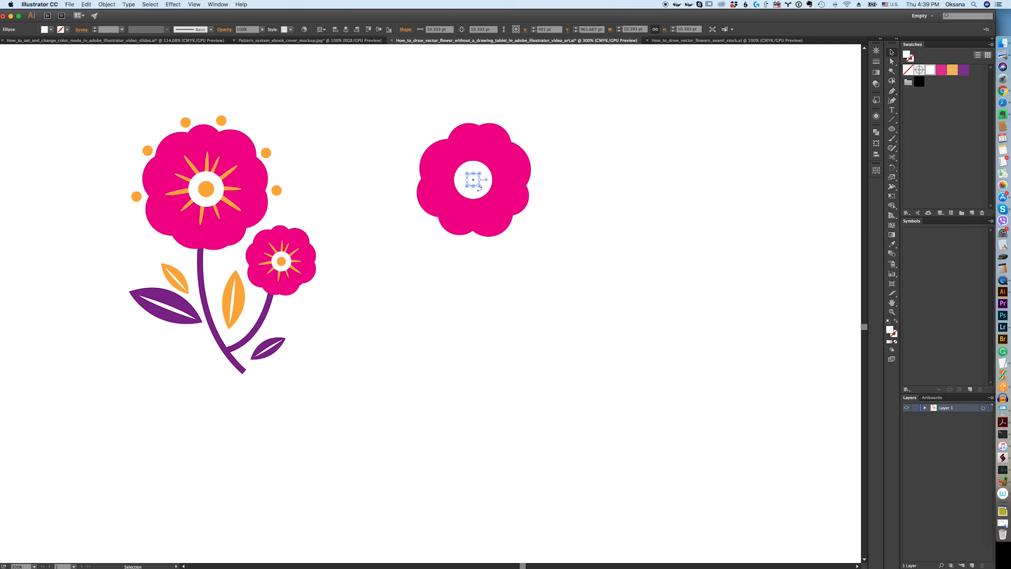
{"action": "left_click", "coordinate": [952, 70]}
{"action": "left_click", "coordinate": [477, 224]}
{"action": "left_click", "coordinate": [478, 307]}
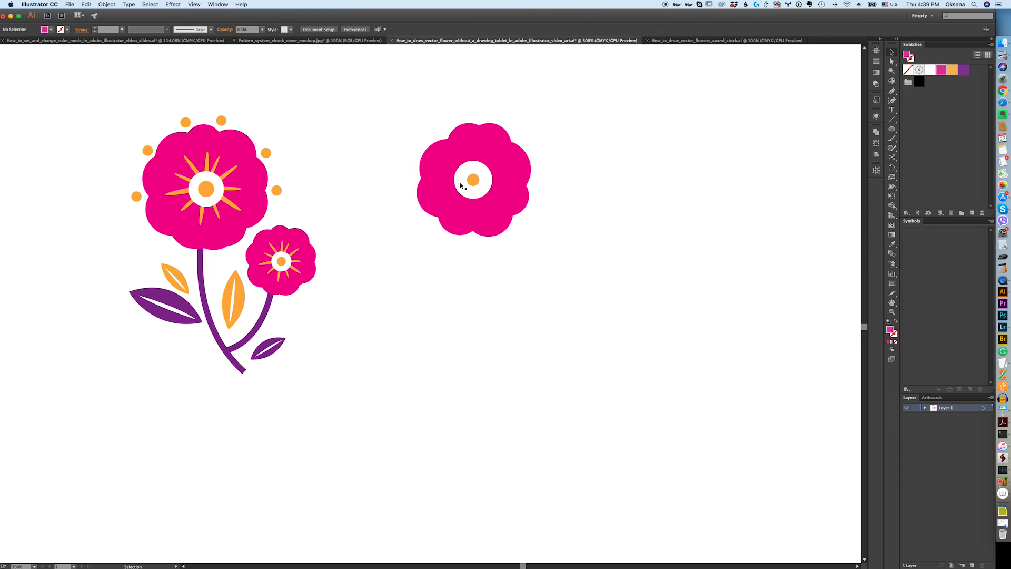
Enlarge the orange circle slightly inside the white circle, keeping it centred.
{"action": "left_click", "coordinate": [473, 180]}
{"action": "left_click_drag", "start_coordinate": [480, 188], "coordinate": [483, 194]}
{"action": "left_click", "coordinate": [562, 251]}
Draw a narrow vertical ellipse about 3.7 pt wide and 65 pt high beside the magenta flower, filled orange.
{"action": "left_click", "coordinate": [226, 174]}
{"action": "left_click", "coordinate": [345, 159]}
{"action": "left_click", "coordinate": [953, 72]}
{"action": "left_click", "coordinate": [892, 129]}
{"action": "left_click_drag", "start_coordinate": [574, 146], "coordinate": [570, 222]}
{"action": "left_click", "coordinate": [891, 52]}
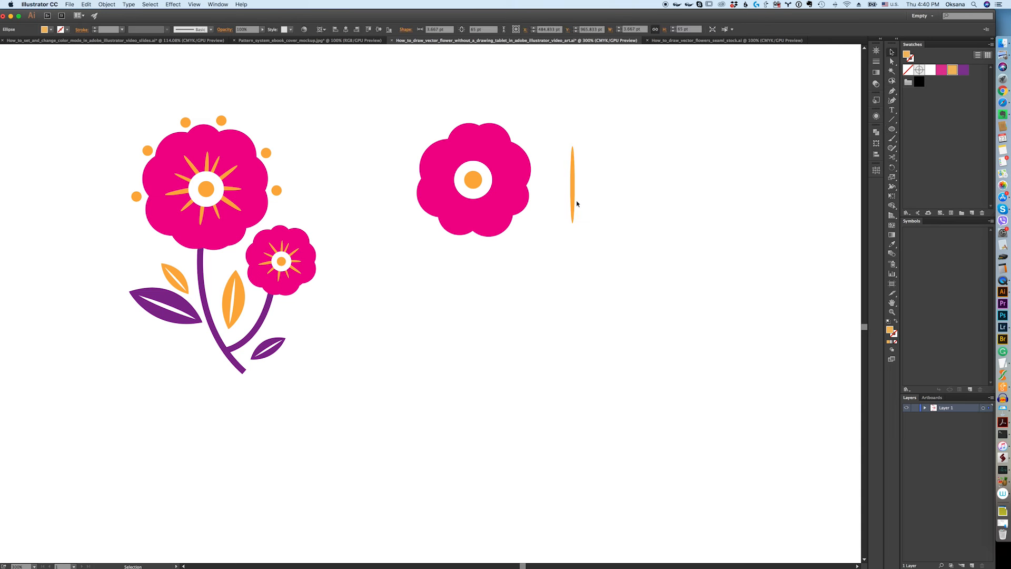
{"action": "left_click", "coordinate": [577, 204]}
{"action": "left_click", "coordinate": [573, 191]}
Try to resize the narrow orange ellipse proportionally, and undo the change.
{"action": "left_click_drag", "start_coordinate": [572, 223], "coordinate": [578, 143]}
{"action": "key", "text": "super+z"}
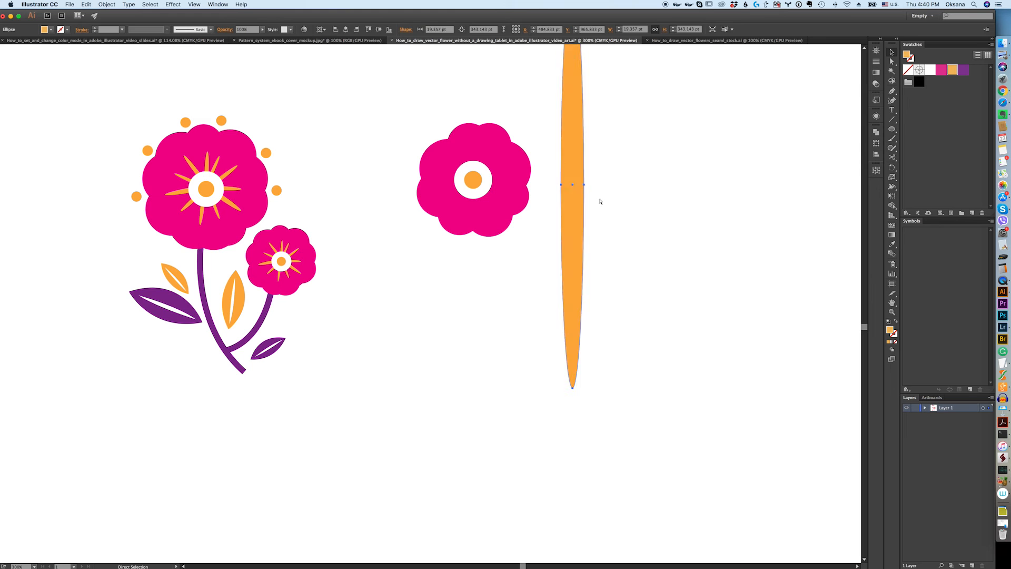
{"action": "key", "text": "super+z"}
Set the orange ellipse's height to 40 pt with its proportions kept.
{"action": "left_click", "coordinate": [573, 154]}
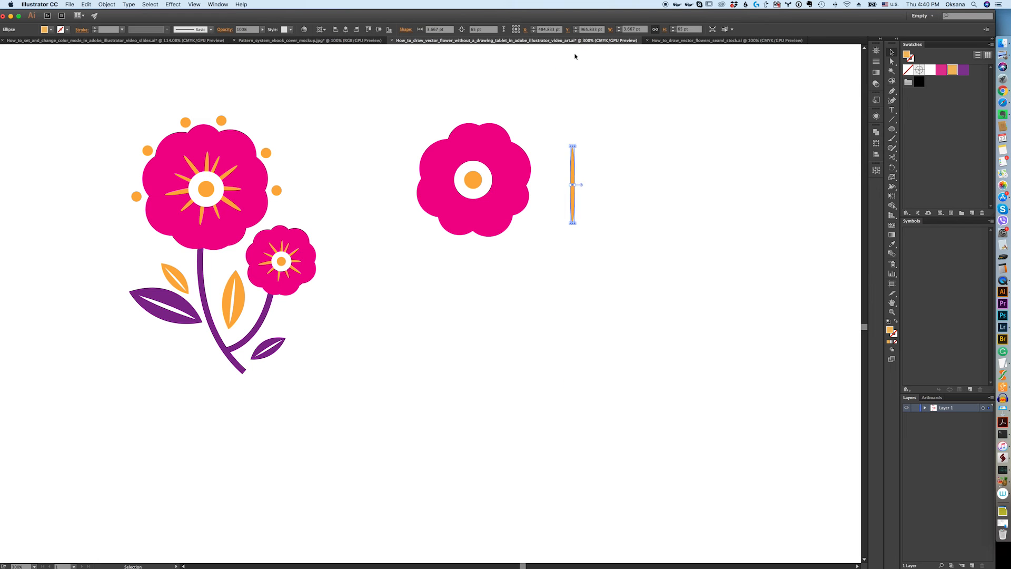
{"action": "double_click", "coordinate": [680, 29]}
{"action": "type", "text": "40"}
{"action": "key", "text": "Return"}
{"action": "left_click", "coordinate": [656, 186]}
Move the orange ellipse onto the upper part of the flower's centre and tilt it slightly to the left.
{"action": "left_click_drag", "start_coordinate": [573, 190], "coordinate": [474, 174]}
{"action": "left_click_drag", "start_coordinate": [477, 138], "coordinate": [475, 150]}
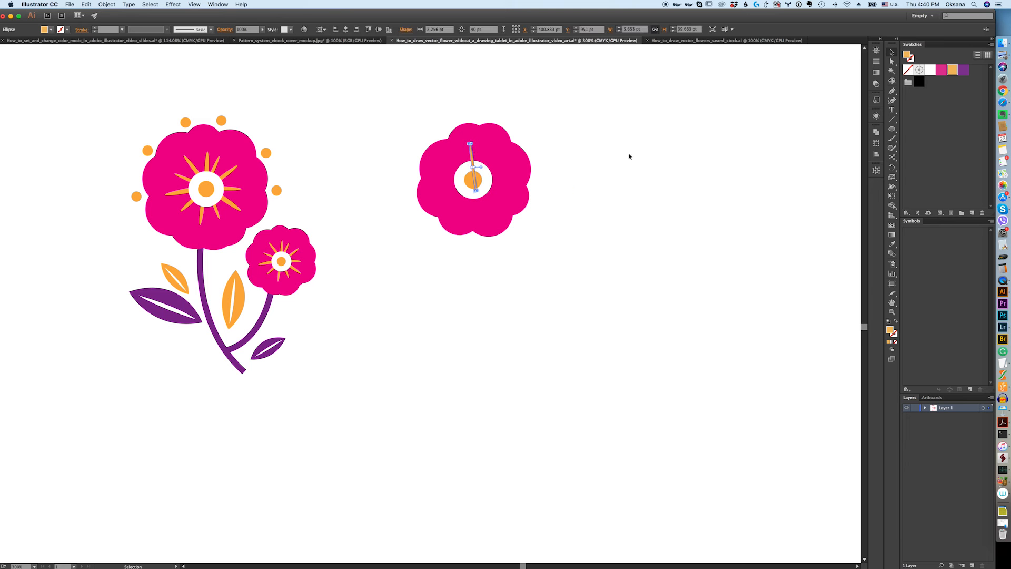
{"action": "left_click", "coordinate": [629, 156]}
{"action": "left_click", "coordinate": [472, 162]}
{"action": "left_click", "coordinate": [560, 167]}
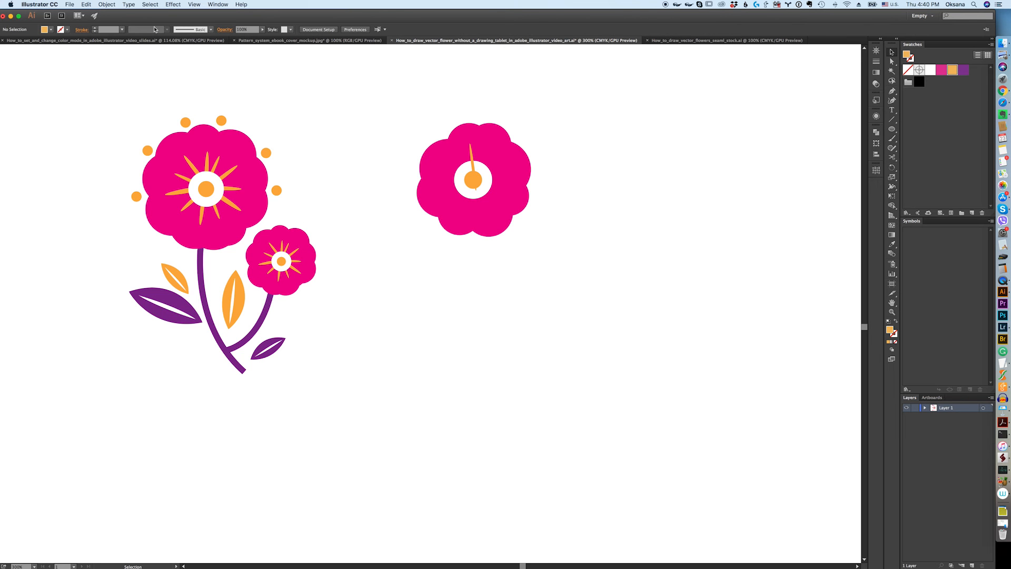
Draw an artboard about 535 × 328 pt around the finished illustration and the new flower.
{"action": "left_click", "coordinate": [892, 283]}
{"action": "left_click_drag", "start_coordinate": [77, 67], "coordinate": [710, 455]}
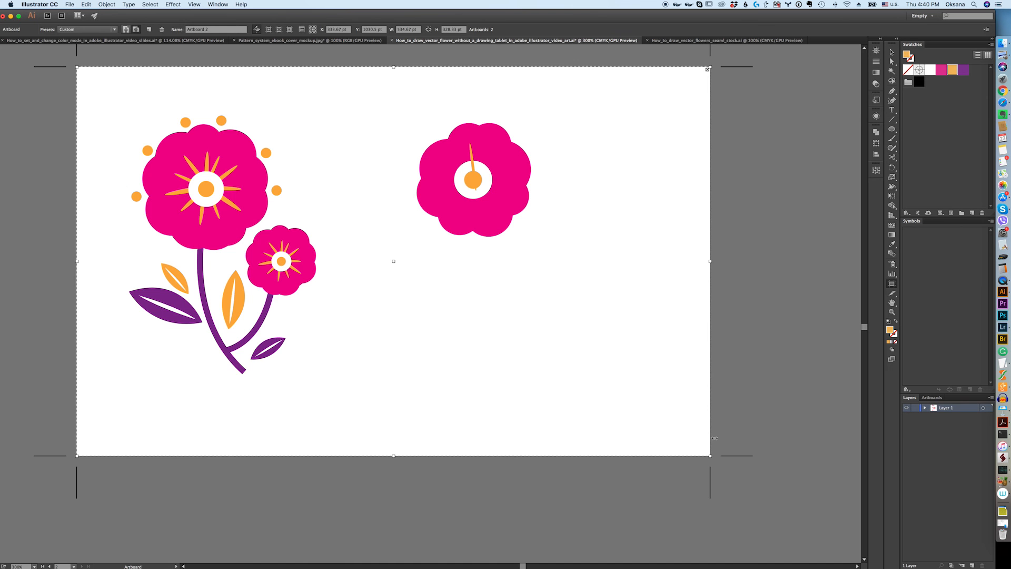
{"action": "left_click", "coordinate": [894, 52]}
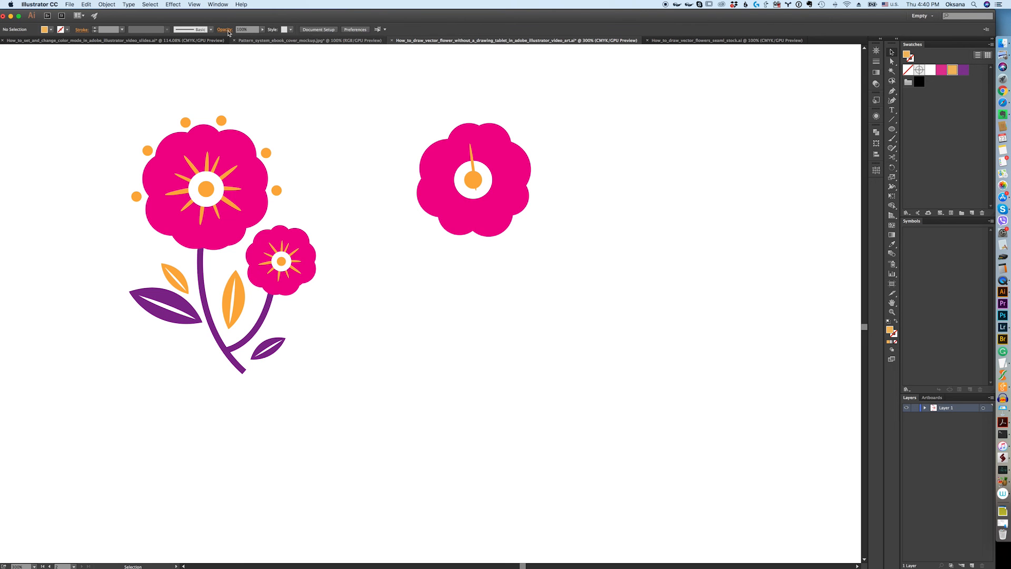
Show the artboard borders in the document window and save the file.
{"action": "left_click", "coordinate": [194, 4]}
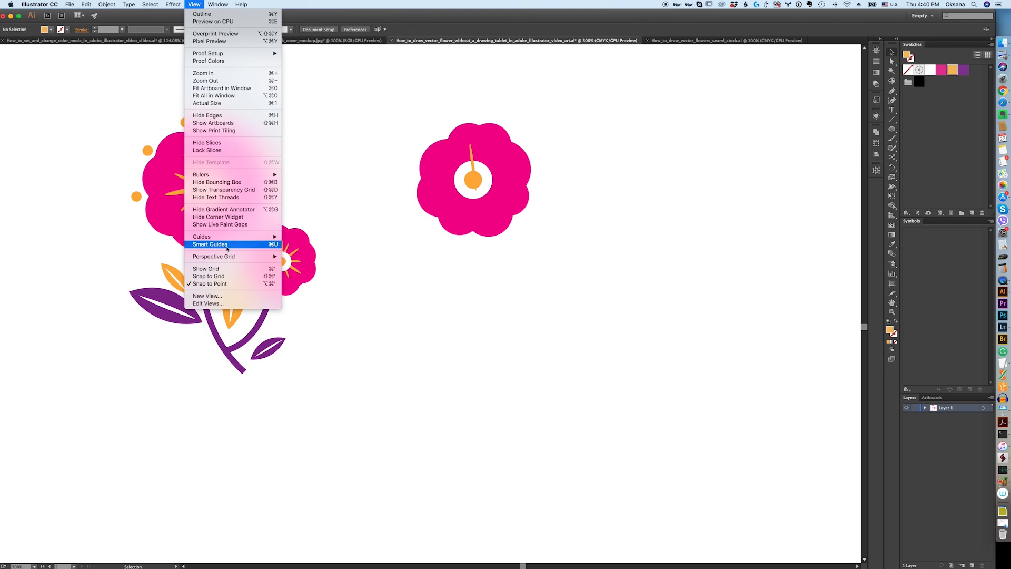
{"action": "mouse_move", "coordinate": [218, 4]}
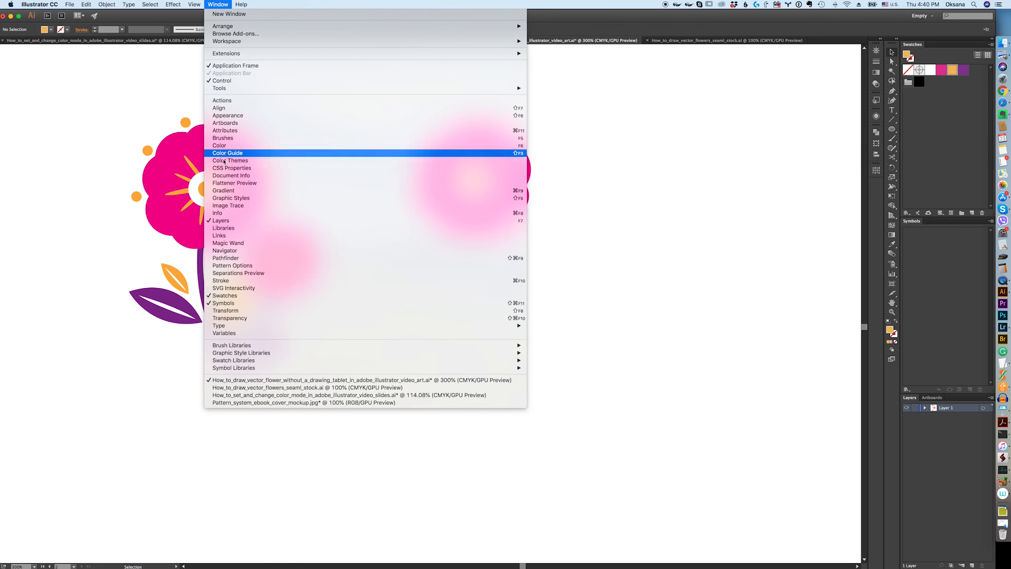
{"action": "mouse_move", "coordinate": [188, 3]}
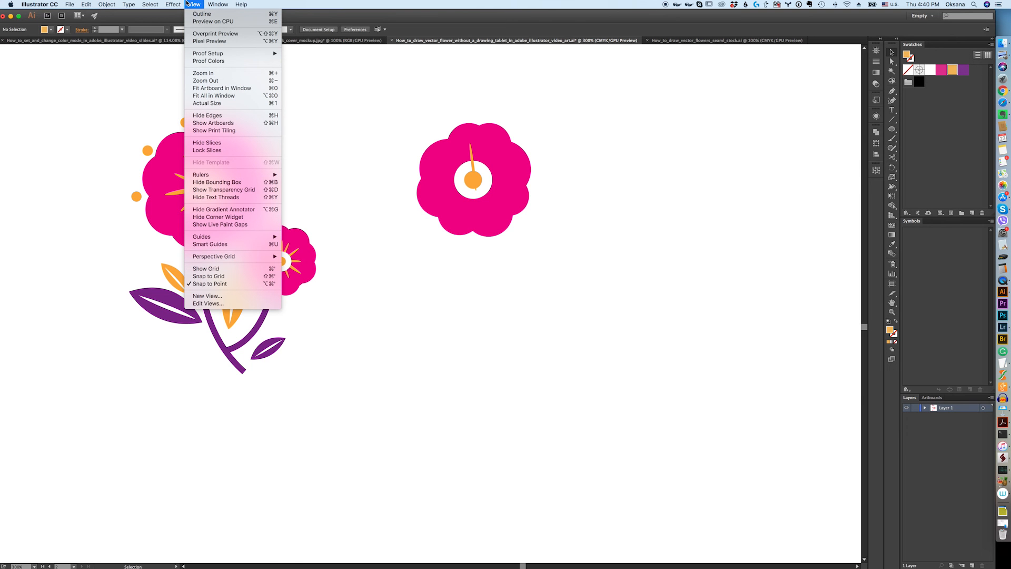
{"action": "left_click", "coordinate": [206, 89]}
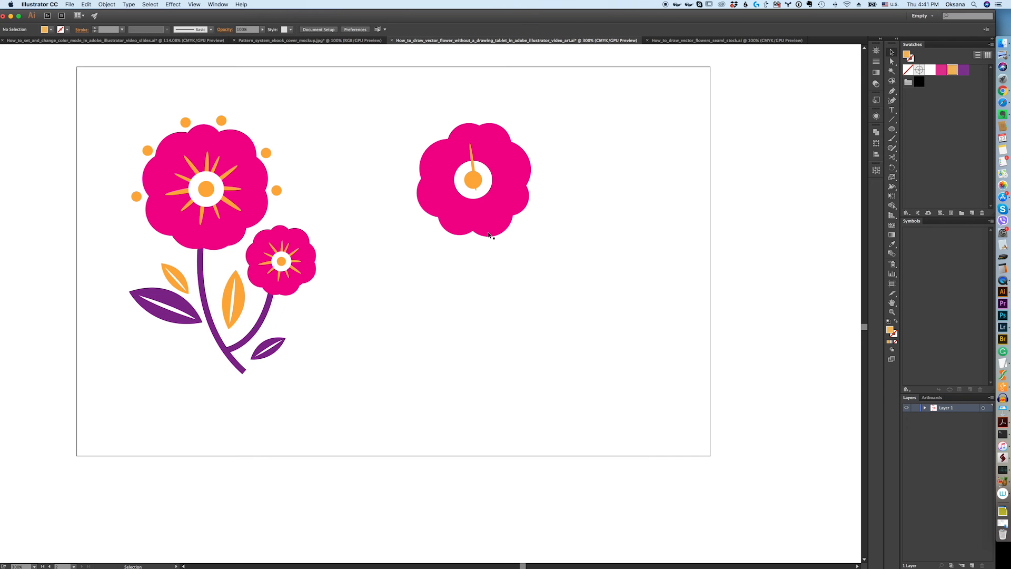
{"action": "key", "text": "a"}
{"action": "key", "text": "super+s"}
Cut the tilted orange ellipse and paste it behind the white centre circle.
{"action": "left_click", "coordinate": [473, 162]}
{"action": "left_click", "coordinate": [473, 162]}
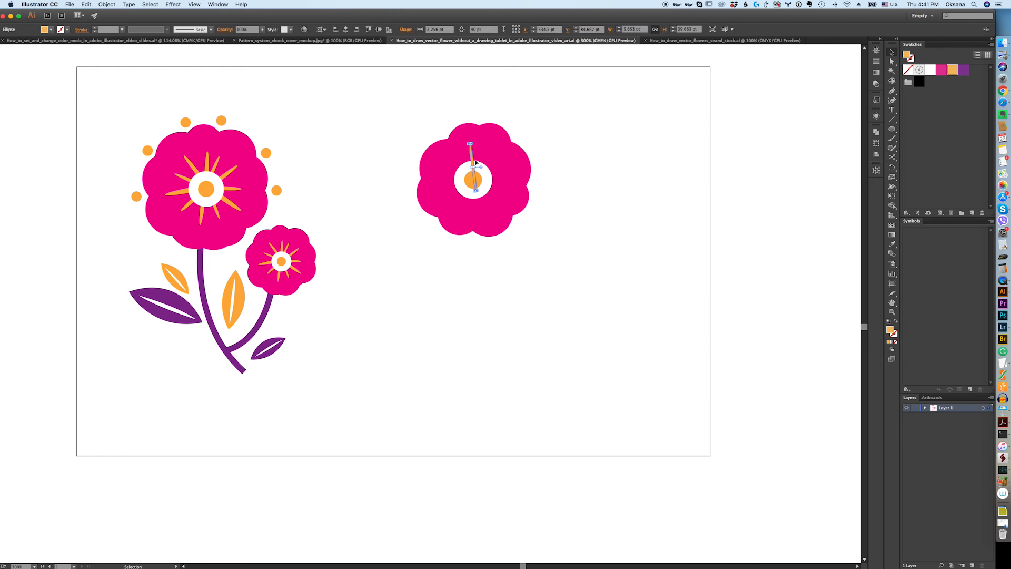
{"action": "key", "text": "super"}
{"action": "key", "text": "Delete"}
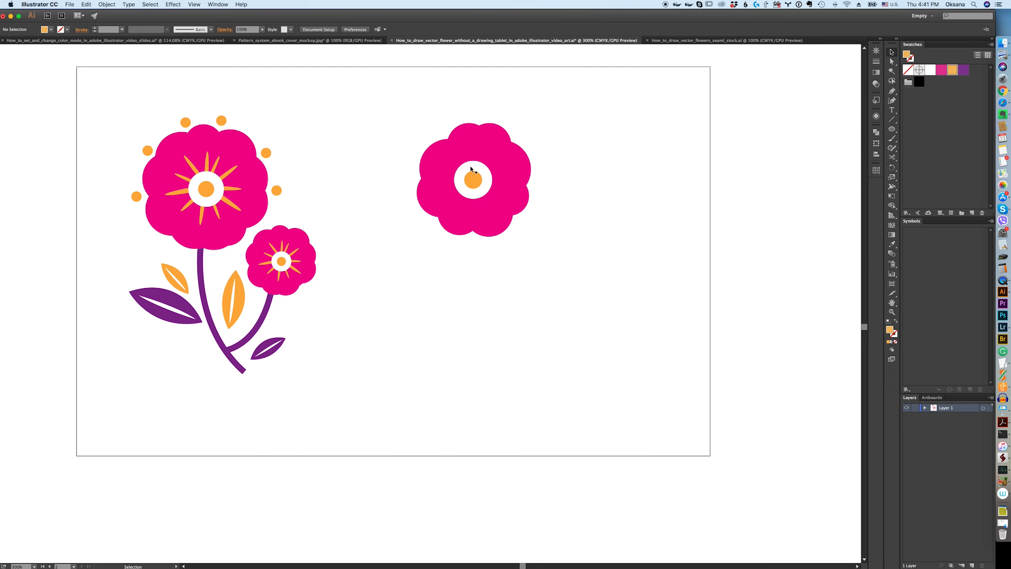
{"action": "left_click", "coordinate": [485, 173]}
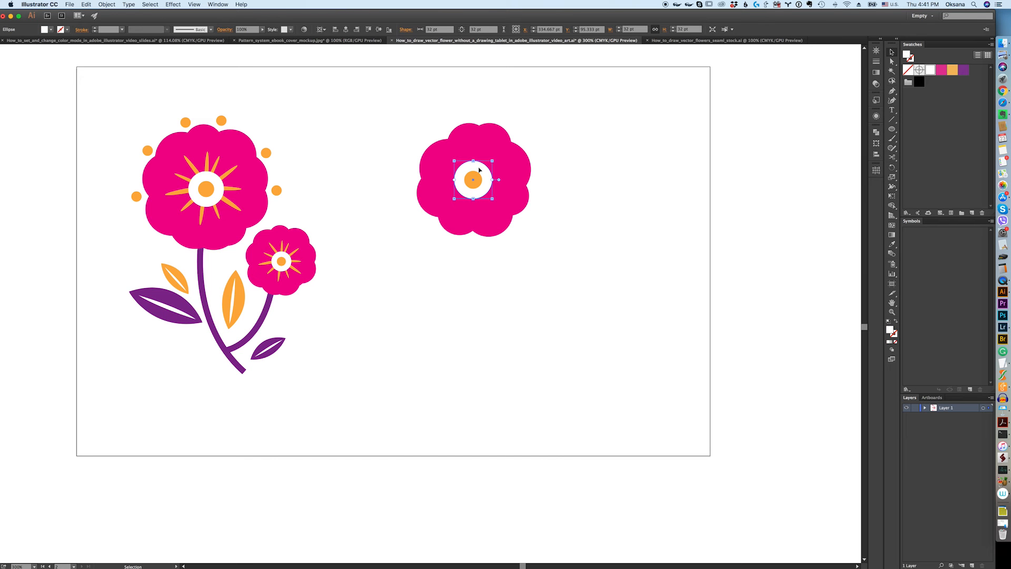
{"action": "key", "text": "a"}
{"action": "key", "text": "super+v"}
{"action": "key", "text": "v"}
{"action": "key", "text": "super+["}
{"action": "left_click", "coordinate": [559, 180]}
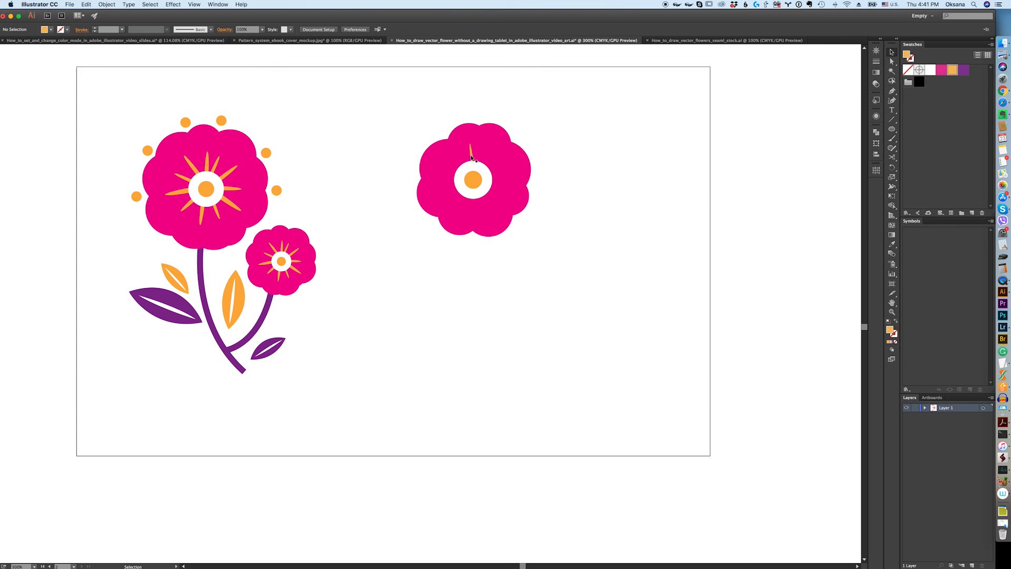
Duplicate the orange ray just to its right and tilt the copy to the right.
{"action": "left_click_drag", "start_coordinate": [472, 157], "coordinate": [493, 190]}
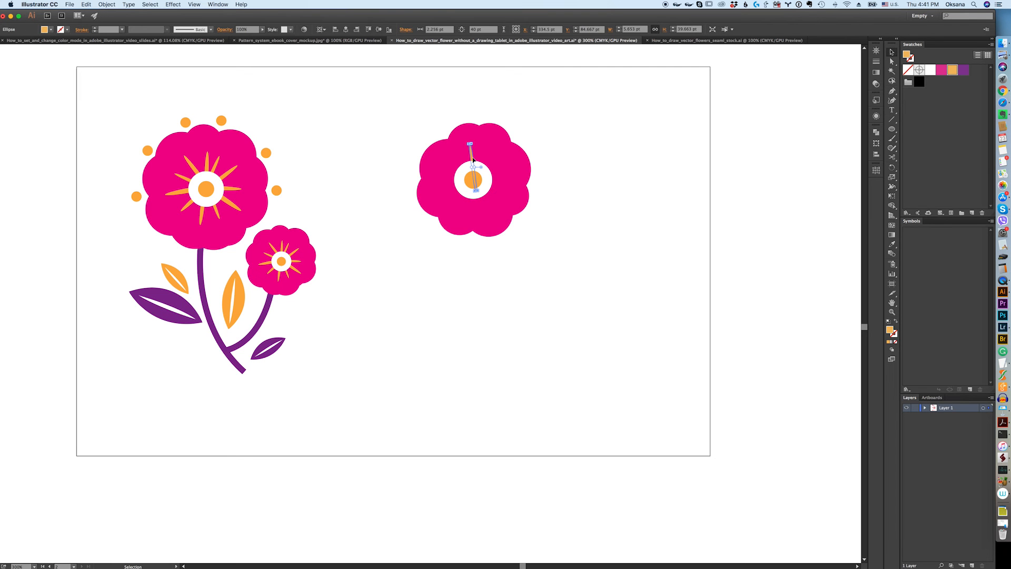
{"action": "key", "text": "z"}
{"action": "left_click", "coordinate": [477, 209]}
{"action": "left_click_drag", "start_coordinate": [390, 330], "coordinate": [490, 265]}
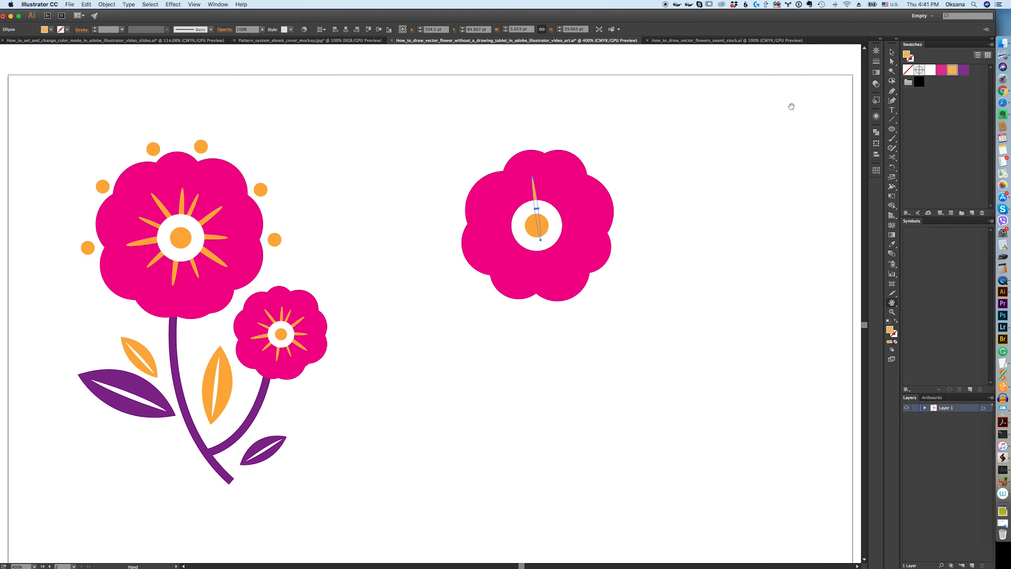
{"action": "key", "text": "v"}
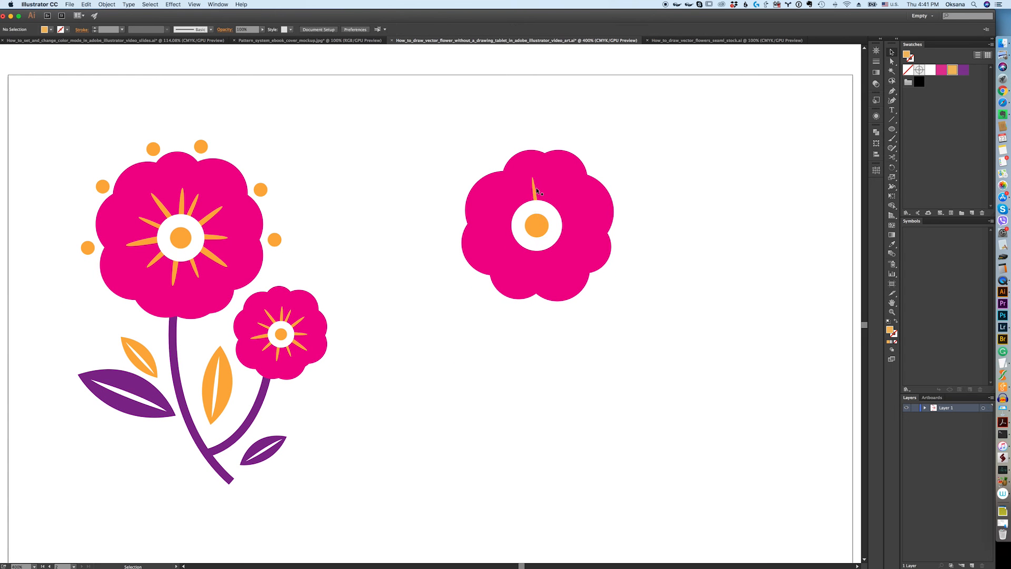
{"action": "left_click_drag", "start_coordinate": [535, 196], "coordinate": [547, 196]}
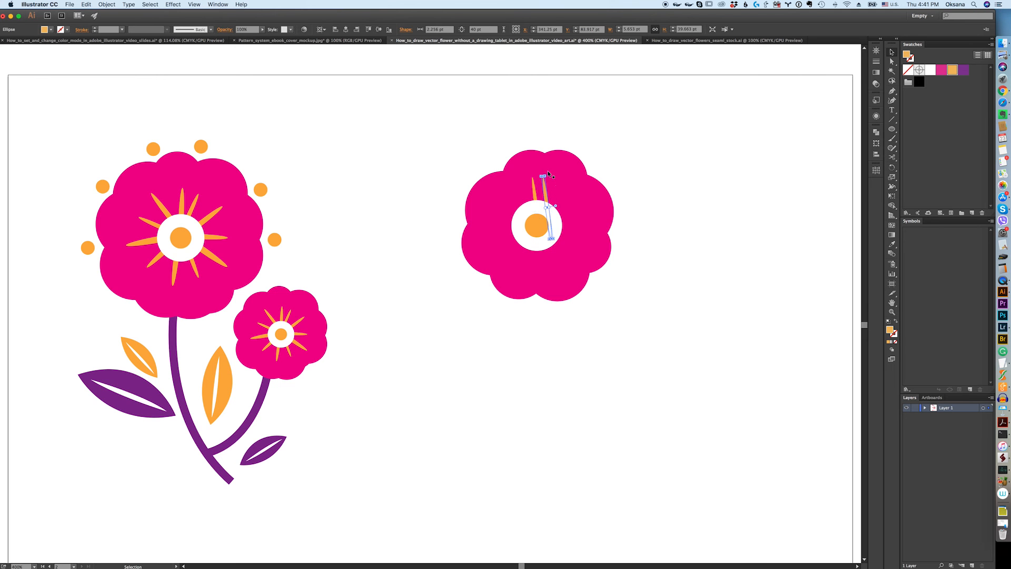
{"action": "left_click", "coordinate": [576, 164]}
{"action": "left_click", "coordinate": [643, 145]}
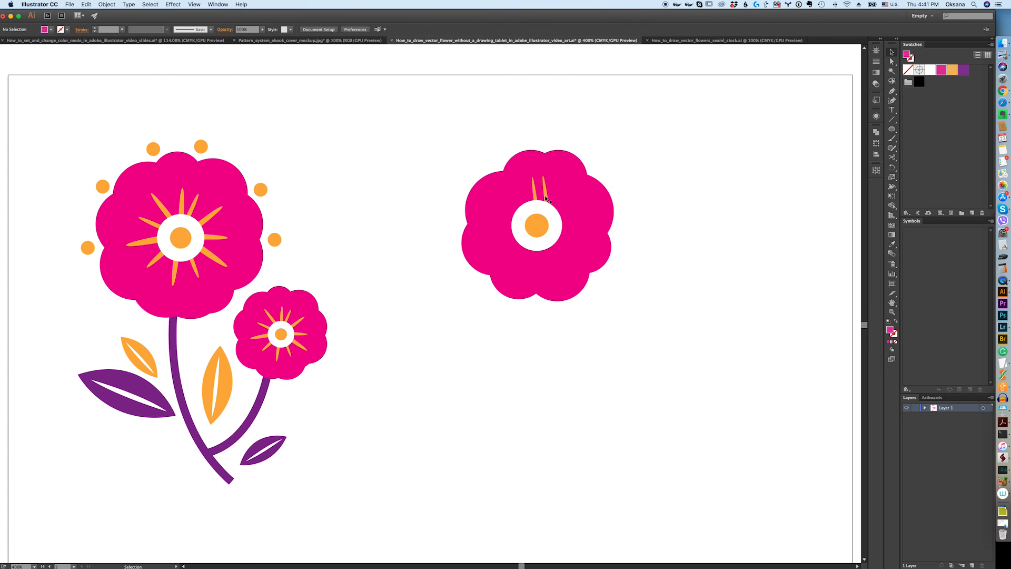
{"action": "left_click", "coordinate": [546, 199]}
{"action": "left_click_drag", "start_coordinate": [548, 172], "coordinate": [549, 185]}
Add a third copy of the ray, rotated so that it points to the flower's upper right.
{"action": "left_click", "coordinate": [539, 198]}
{"action": "mouse_move", "coordinate": [546, 198]}
{"action": "left_mouse_down"}
{"action": "mouse_move", "coordinate": [566, 183]}
{"action": "mouse_move", "coordinate": [569, 213]}
{"action": "mouse_move", "coordinate": [590, 208]}
{"action": "mouse_move", "coordinate": [548, 219]}
{"action": "mouse_move", "coordinate": [571, 199]}
{"action": "mouse_move", "coordinate": [559, 205]}
{"action": "left_mouse_up"}
{"action": "left_click", "coordinate": [566, 216]}
Select the three rays and rotate copies of them around the white circle until rays surround the flower's centre.
{"action": "left_click", "coordinate": [539, 194], "text": "shift"}
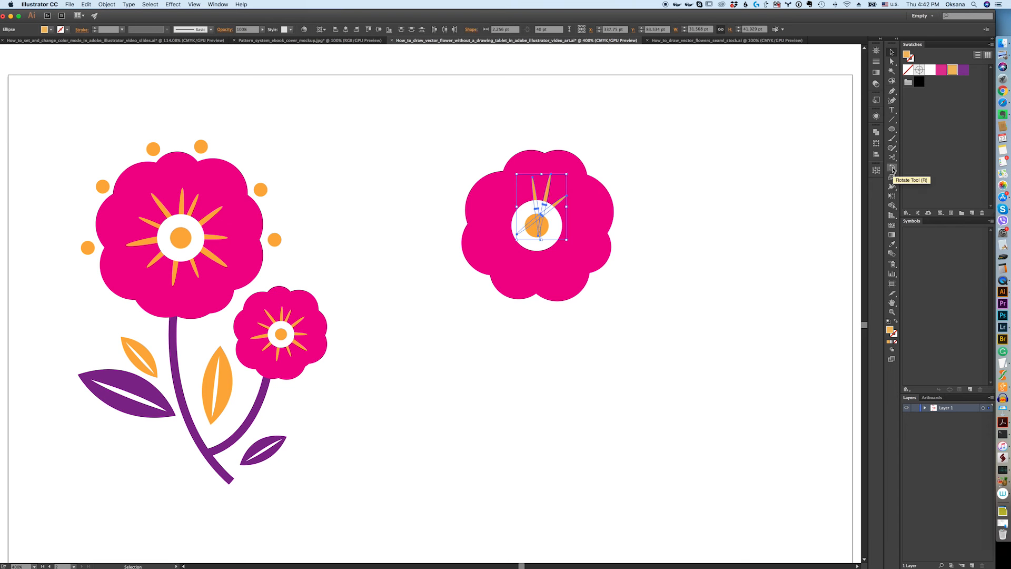
{"action": "left_click", "coordinate": [893, 169]}
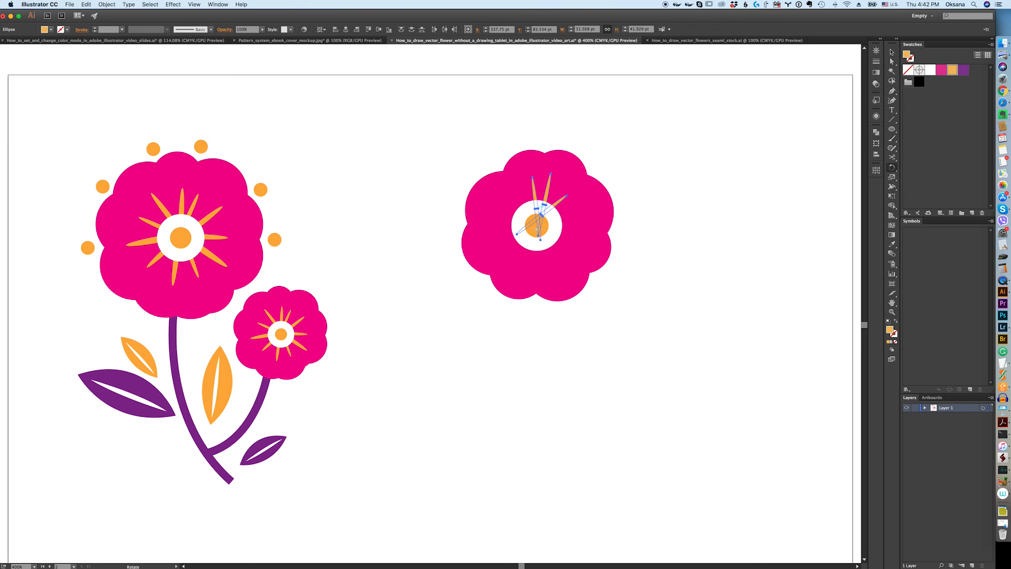
{"action": "left_click_drag", "start_coordinate": [564, 200], "coordinate": [570, 228]}
{"action": "key", "text": "alt"}
{"action": "key", "text": "alt"}
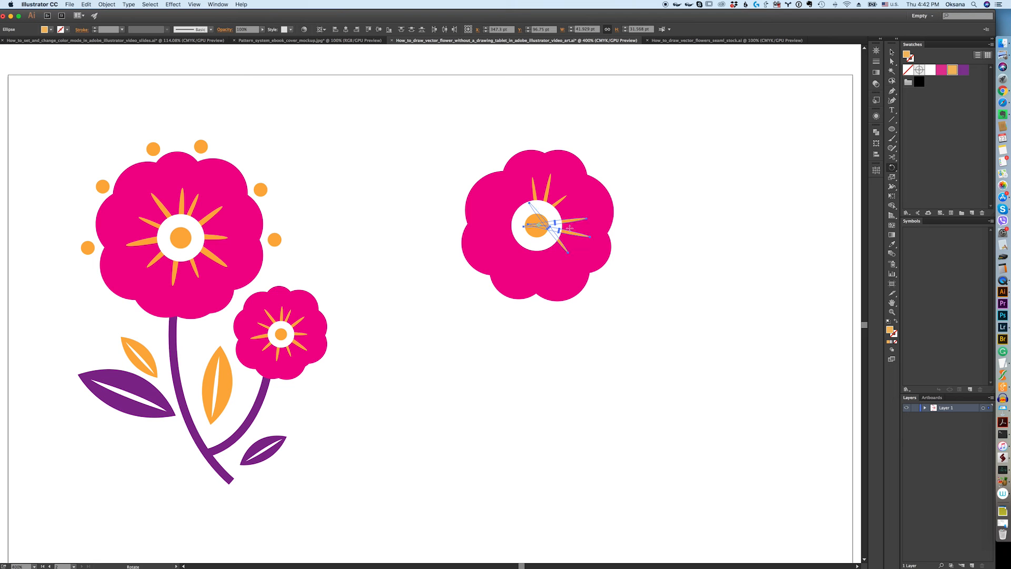
{"action": "left_click_drag", "start_coordinate": [568, 235], "coordinate": [522, 211]}
{"action": "key", "text": "v"}
{"action": "left_click", "coordinate": [579, 301]}
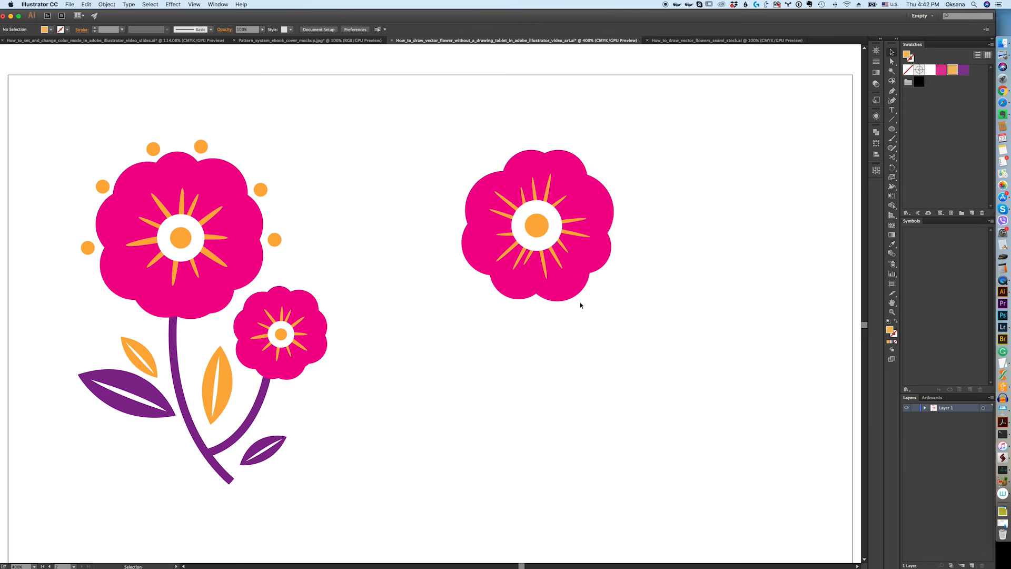
Reposition and rotate individual rays at the flower's left, top and bottom to spread them more evenly.
{"action": "left_click", "coordinate": [503, 218]}
{"action": "left_click_drag", "start_coordinate": [504, 218], "coordinate": [552, 200]}
{"action": "key", "text": "super+shift+a"}
{"action": "left_click_drag", "start_coordinate": [547, 273], "coordinate": [553, 203]}
{"action": "left_click", "coordinate": [559, 248]}
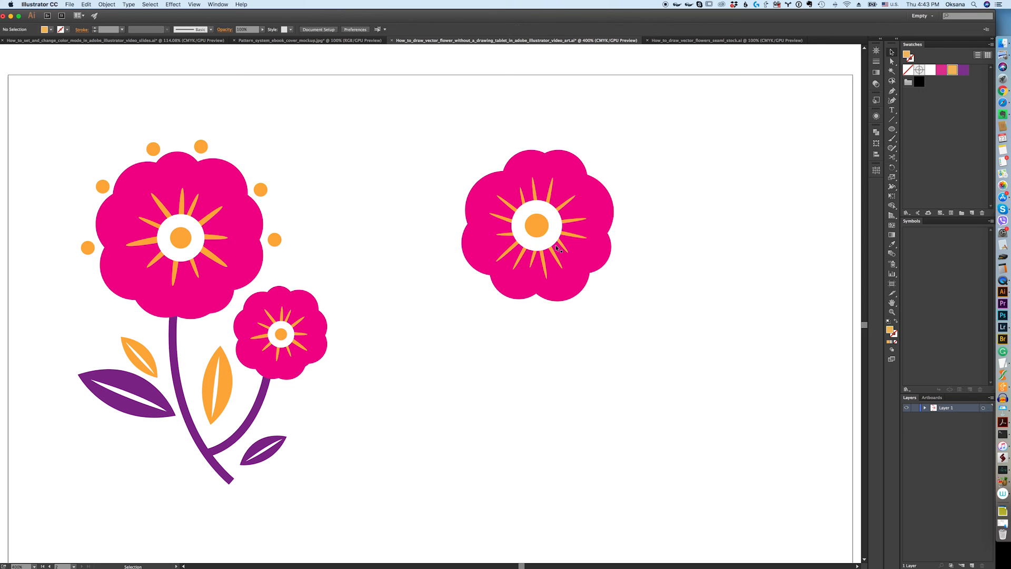
Fine-tune the rays at the lower right and lower left of the white circle.
{"action": "left_click", "coordinate": [557, 247]}
{"action": "left_click_drag", "start_coordinate": [577, 251], "coordinate": [564, 247]}
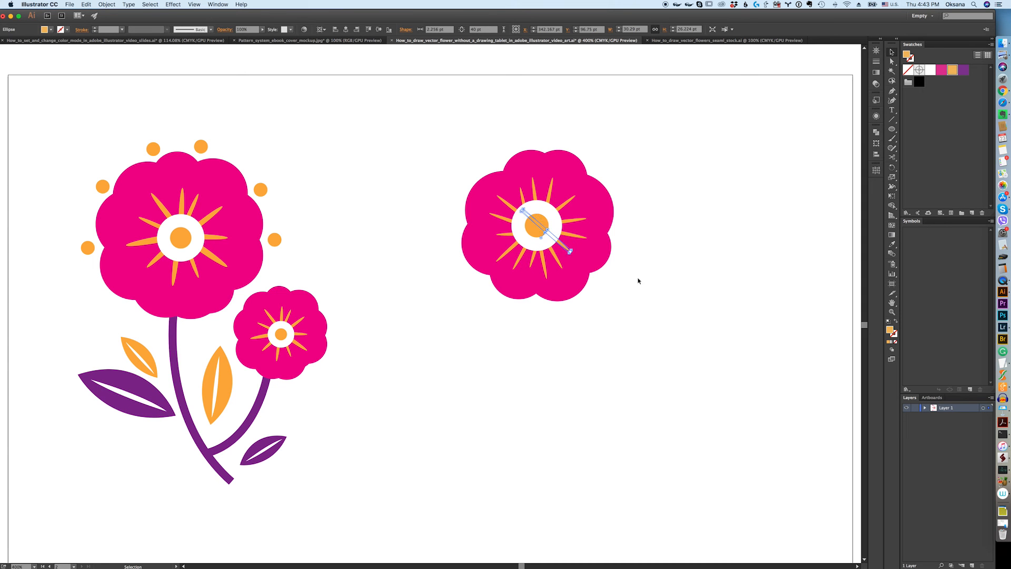
{"action": "left_click", "coordinate": [525, 234]}
{"action": "left_click", "coordinate": [526, 233]}
{"action": "left_click_drag", "start_coordinate": [490, 235], "coordinate": [507, 240]}
{"action": "left_click", "coordinate": [448, 348]}
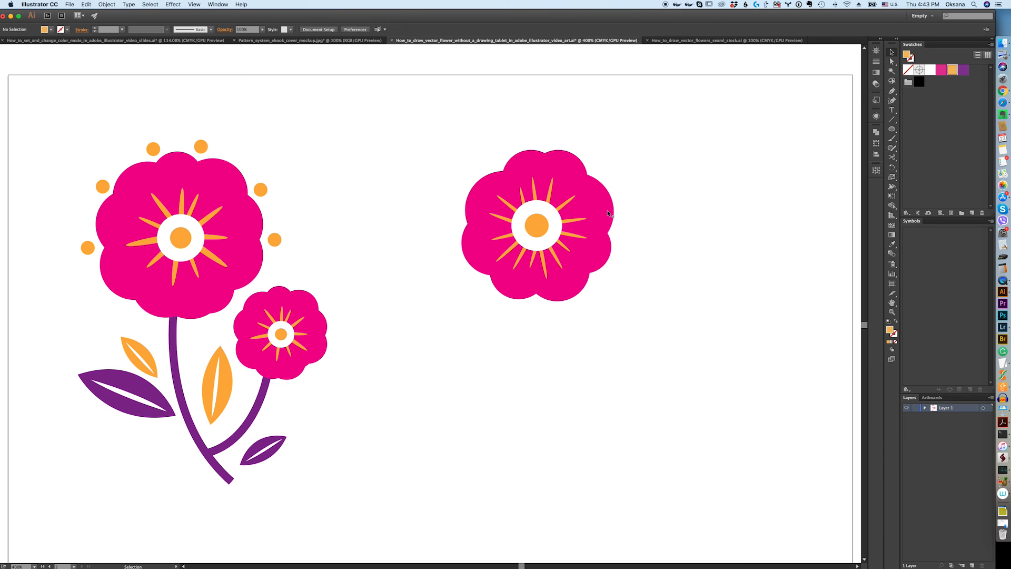
Duplicate the orange centre circle, shrink the copy to about 8 pt, and arrange five such dots around the flower's upper edge.
{"action": "left_click", "coordinate": [541, 228]}
{"action": "key", "text": "a"}
{"action": "left_click_drag", "start_coordinate": [542, 231], "coordinate": [560, 137]}
{"action": "left_click", "coordinate": [615, 196]}
{"action": "left_click", "coordinate": [600, 163]}
{"action": "left_click", "coordinate": [600, 166]}
{"action": "left_click", "coordinate": [576, 152]}
{"action": "left_click_drag", "start_coordinate": [594, 168], "coordinate": [625, 231]}
{"action": "left_click", "coordinate": [621, 178]}
{"action": "left_click", "coordinate": [601, 168]}
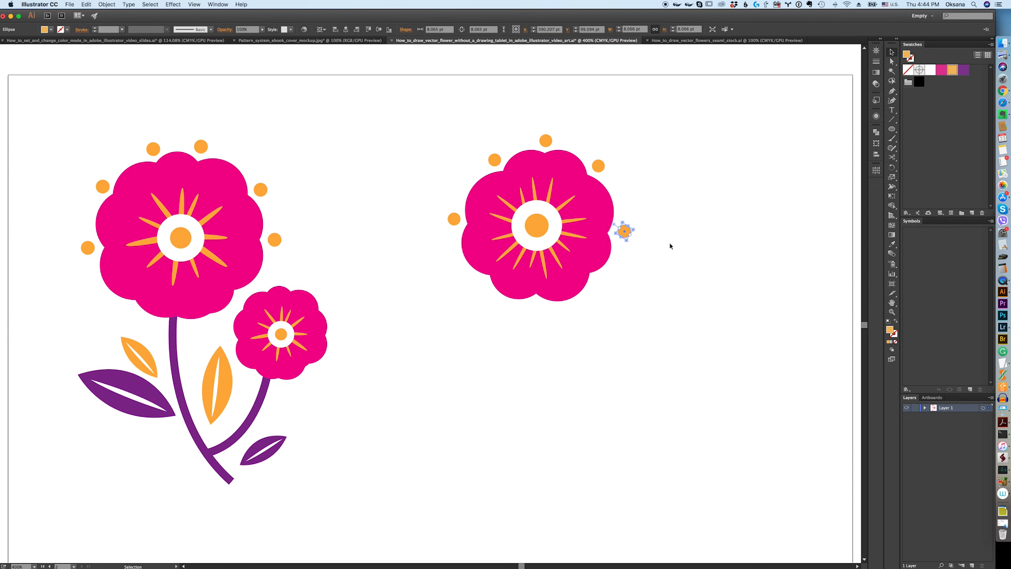
{"action": "left_click", "coordinate": [719, 139]}
Group all parts of the new flower head except the five outer orange dots.
{"action": "left_click_drag", "start_coordinate": [430, 111], "coordinate": [642, 316]}
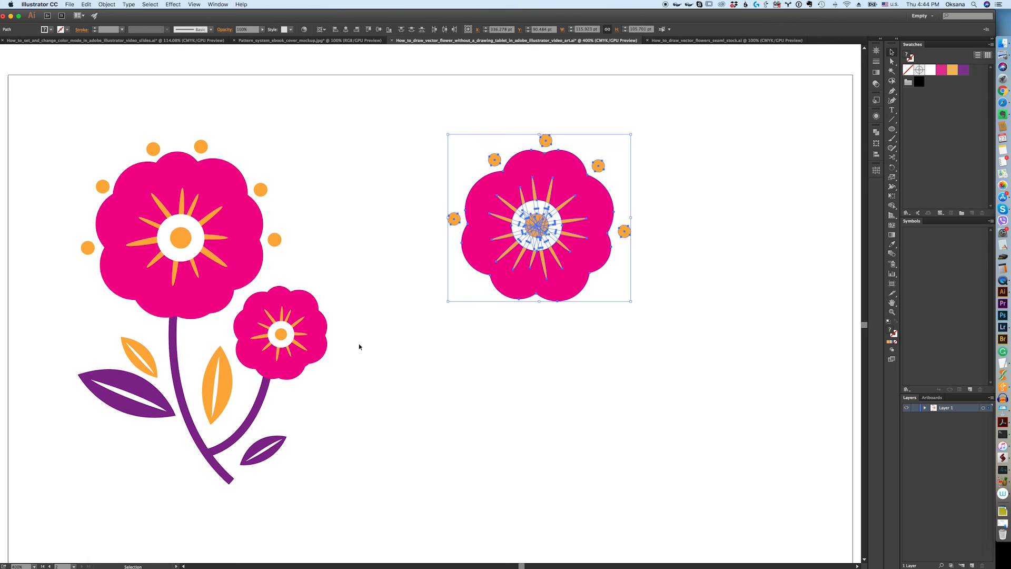
{"action": "left_click", "coordinate": [455, 221], "text": "shift"}
{"action": "left_click", "coordinate": [494, 163], "text": "shift"}
{"action": "left_click", "coordinate": [546, 140], "text": "shift"}
{"action": "left_click", "coordinate": [599, 166], "text": "shift"}
{"action": "left_click", "coordinate": [624, 232], "text": "shift"}
{"action": "key", "text": "super+g"}
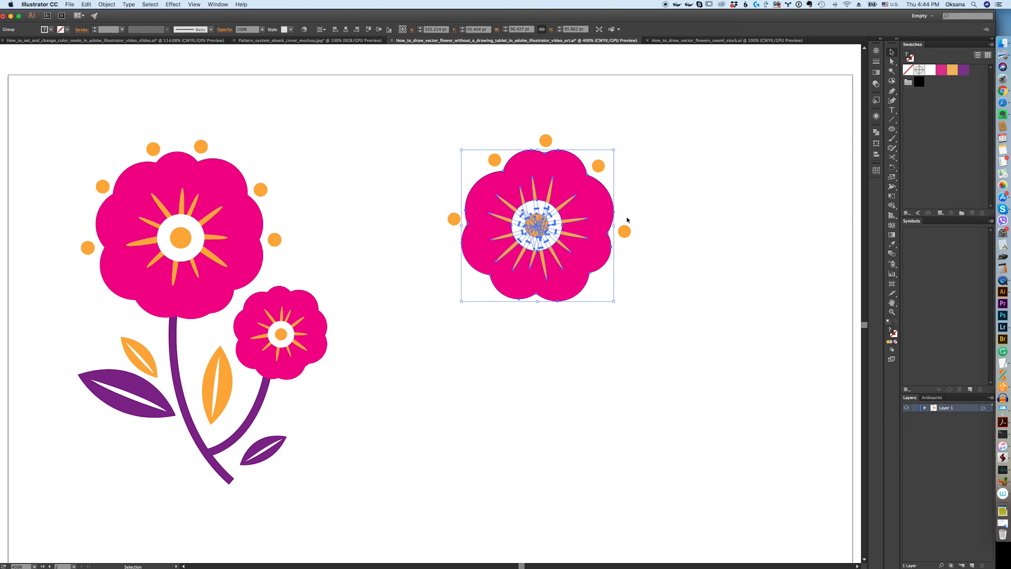
Duplicate the grouped flower head to the lower right, shrink the copy to about 53 pt wide, and rotate it slightly.
{"action": "left_click_drag", "start_coordinate": [585, 272], "coordinate": [694, 373]}
{"action": "left_click", "coordinate": [733, 416]}
{"action": "left_click", "coordinate": [696, 386], "text": "shift"}
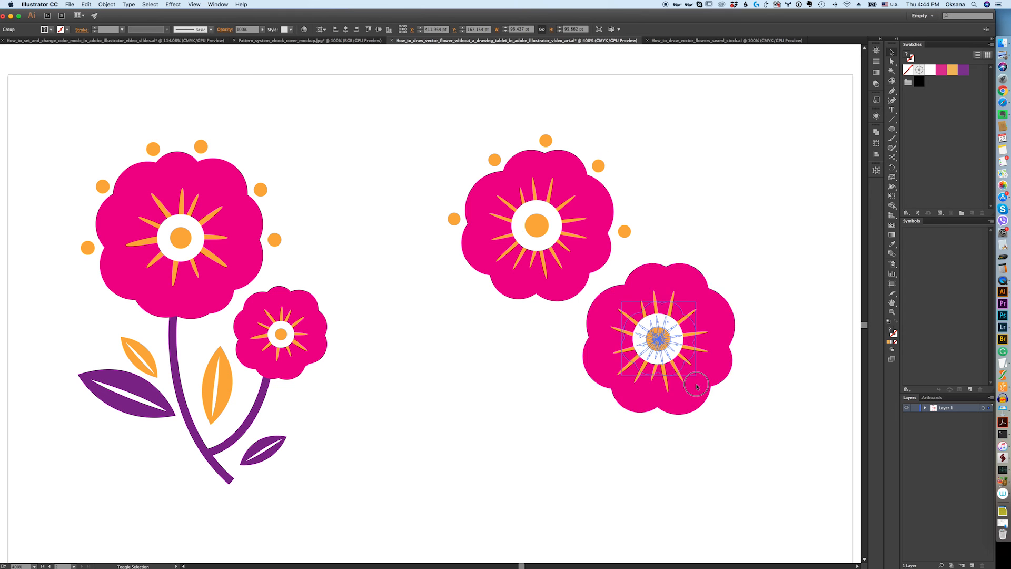
{"action": "key", "text": "super+z"}
{"action": "left_click_drag", "start_coordinate": [702, 298], "coordinate": [705, 381]}
{"action": "left_click_drag", "start_coordinate": [707, 298], "coordinate": [647, 273]}
{"action": "left_click", "coordinate": [582, 395]}
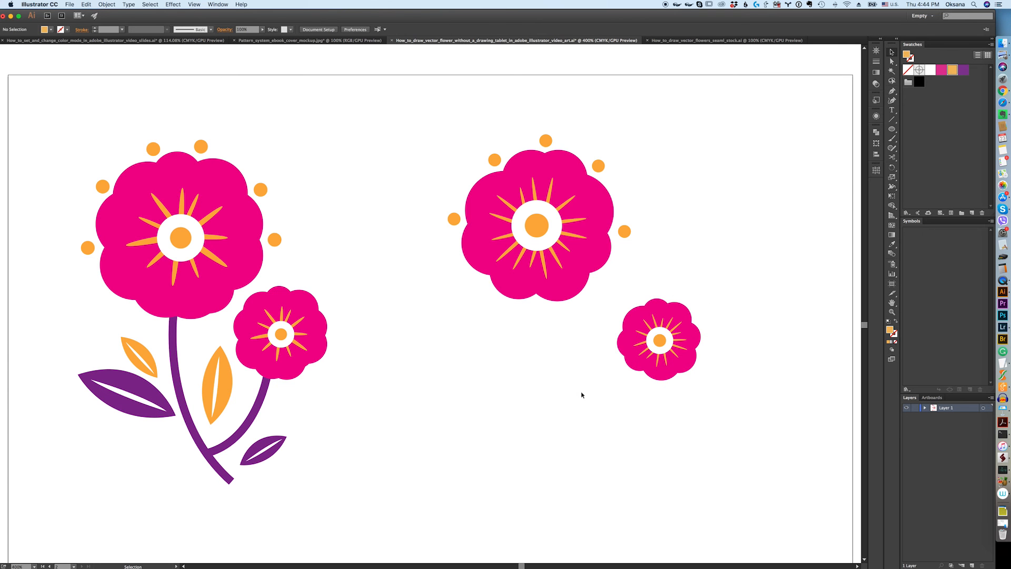
Enlarge the small flower head to about 60 pt wide and shift it slightly closer to the large bloom.
{"action": "left_click", "coordinate": [660, 342]}
{"action": "left_click_drag", "start_coordinate": [702, 382], "coordinate": [709, 388]}
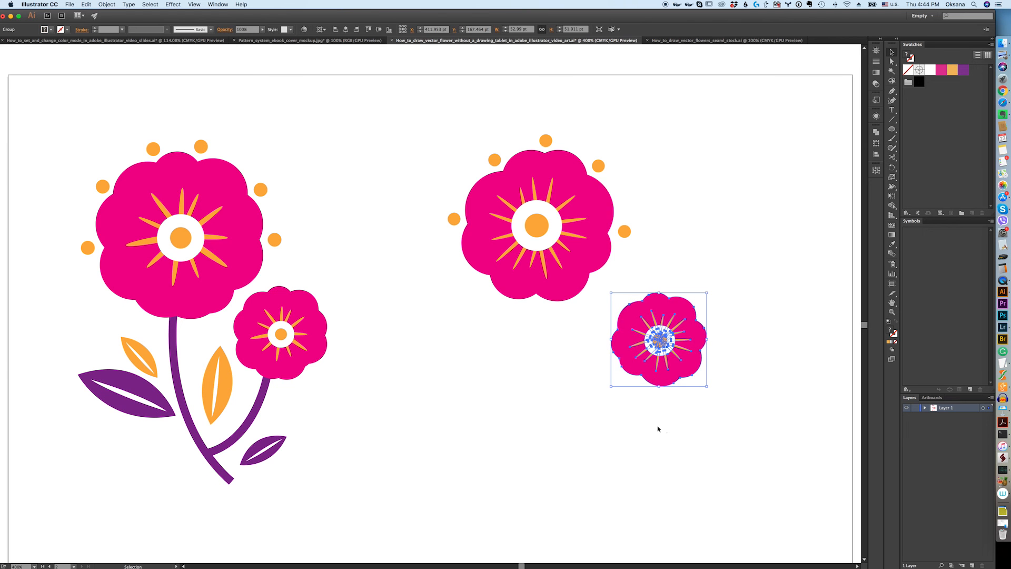
{"action": "left_click_drag", "start_coordinate": [658, 345], "coordinate": [645, 344]}
{"action": "left_click", "coordinate": [642, 444]}
Nudge the upper-left orange dot slightly outward and group the large flower head with its five dots.
{"action": "left_click", "coordinate": [493, 160]}
{"action": "left_click_drag", "start_coordinate": [417, 110], "coordinate": [656, 264]}
{"action": "key", "text": "super+g"}
{"action": "key", "text": "v"}
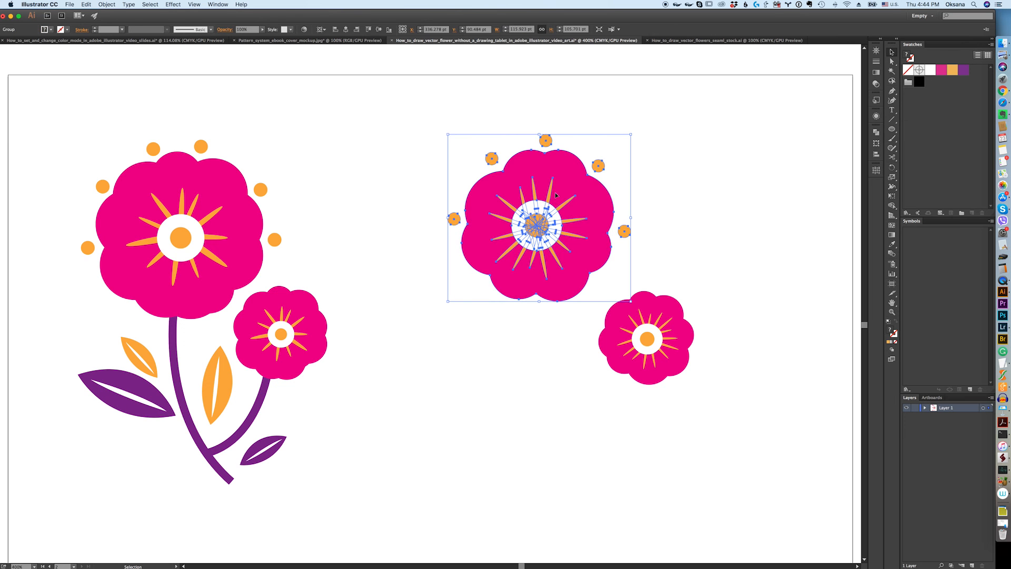
{"action": "key", "text": "super+h"}
{"action": "left_click", "coordinate": [471, 367]}
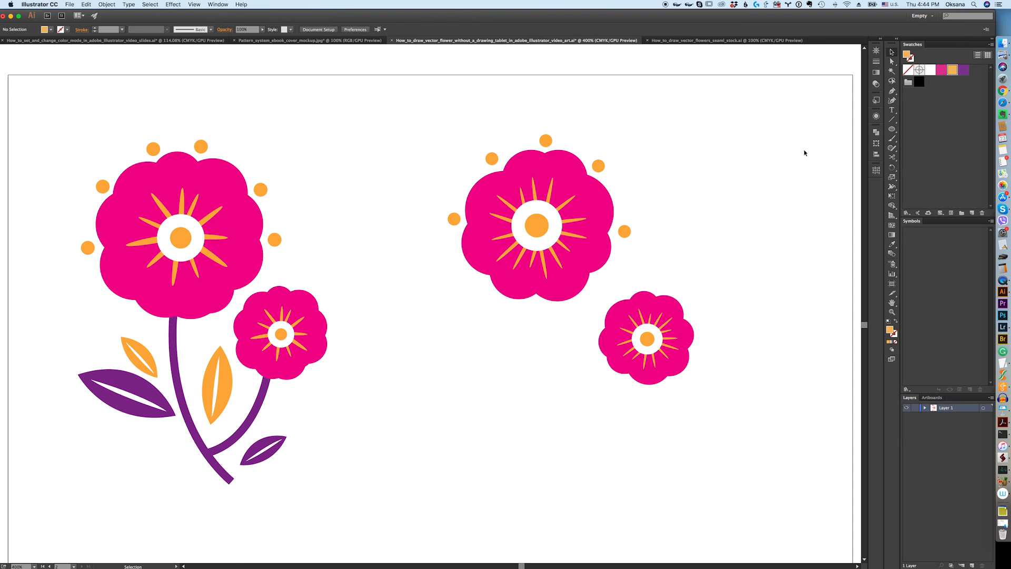
Draw a purple curved stem about 62 pt wide and 120 pt tall from the large flower's base, with a stroke and no fill.
{"action": "left_click", "coordinate": [963, 70]}
{"action": "left_click", "coordinate": [892, 92]}
{"action": "left_click", "coordinate": [535, 289]}
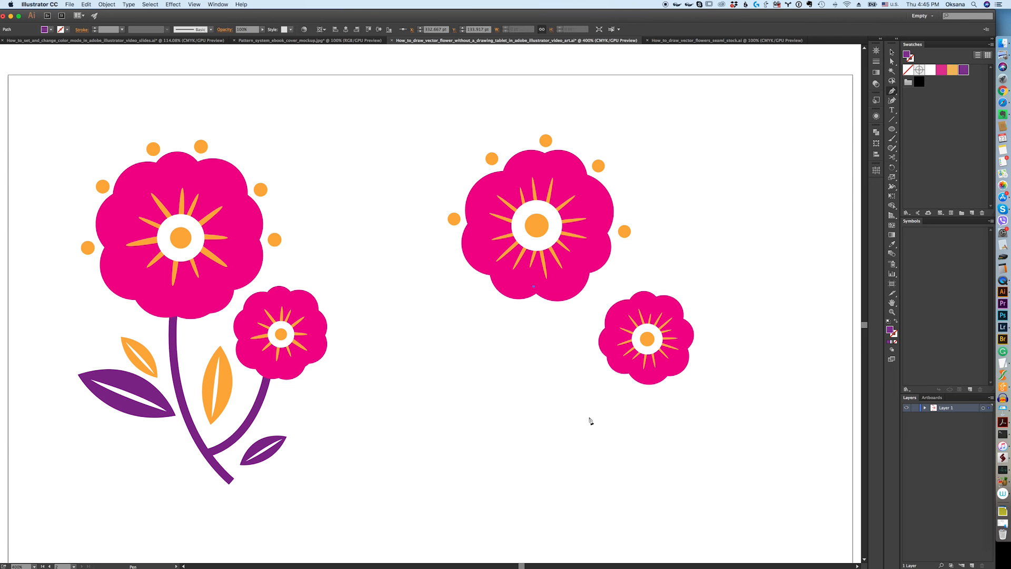
{"action": "left_click_drag", "start_coordinate": [629, 476], "coordinate": [766, 541]}
{"action": "left_click_drag", "start_coordinate": [765, 547], "coordinate": [755, 536]}
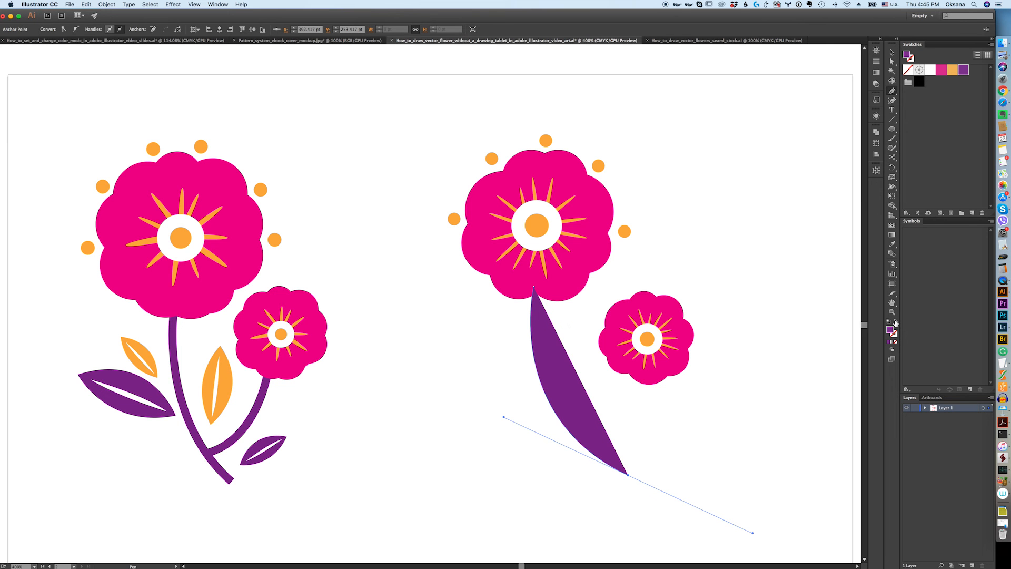
{"action": "left_click", "coordinate": [896, 322]}
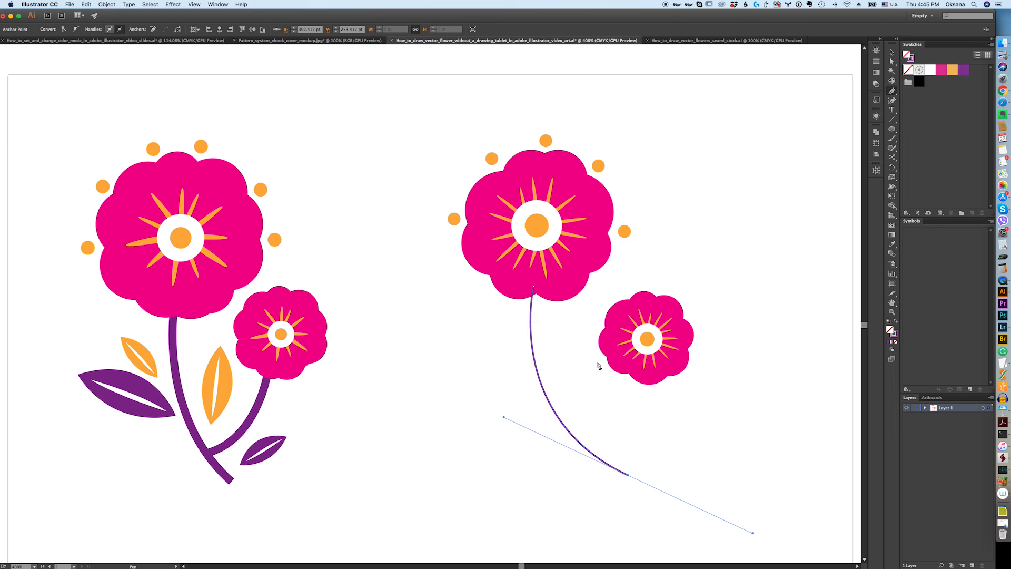
Set the main stem's stroke weight to 5 px.
{"action": "left_click", "coordinate": [894, 52]}
{"action": "key", "text": "super+shift+a"}
{"action": "left_click", "coordinate": [534, 395]}
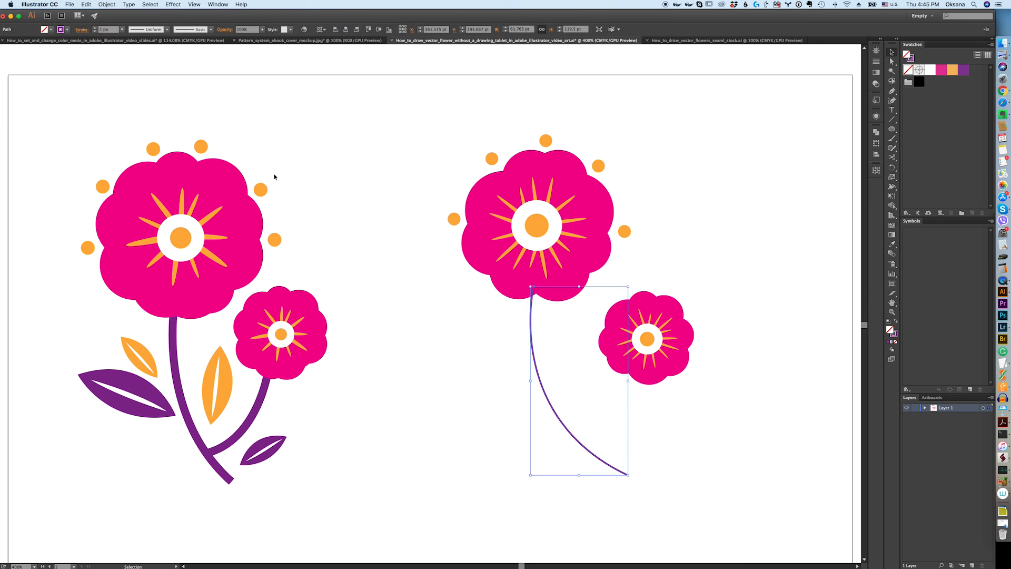
{"action": "left_click", "coordinate": [121, 30]}
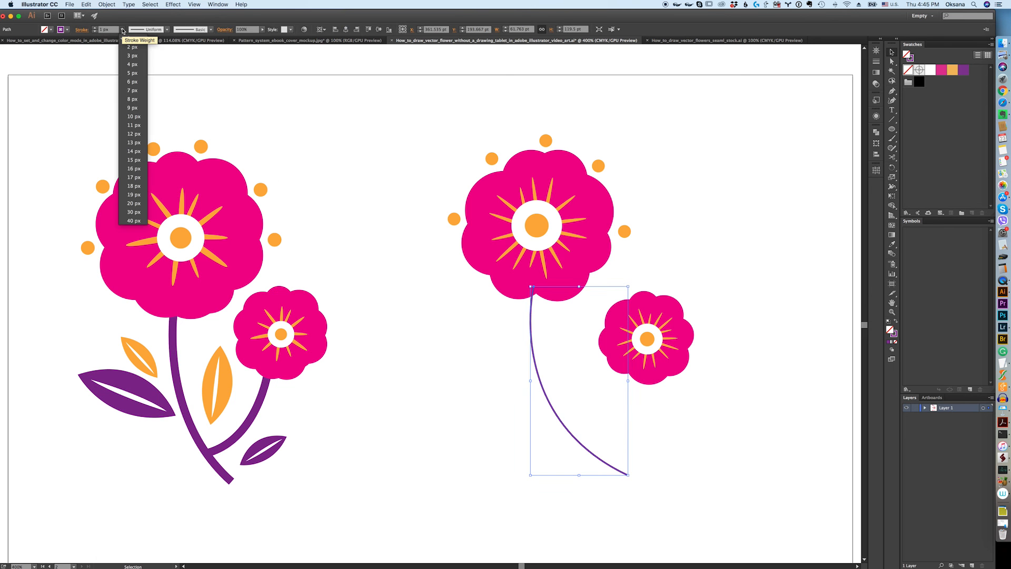
{"action": "left_click", "coordinate": [133, 83]}
{"action": "left_click", "coordinate": [123, 29]}
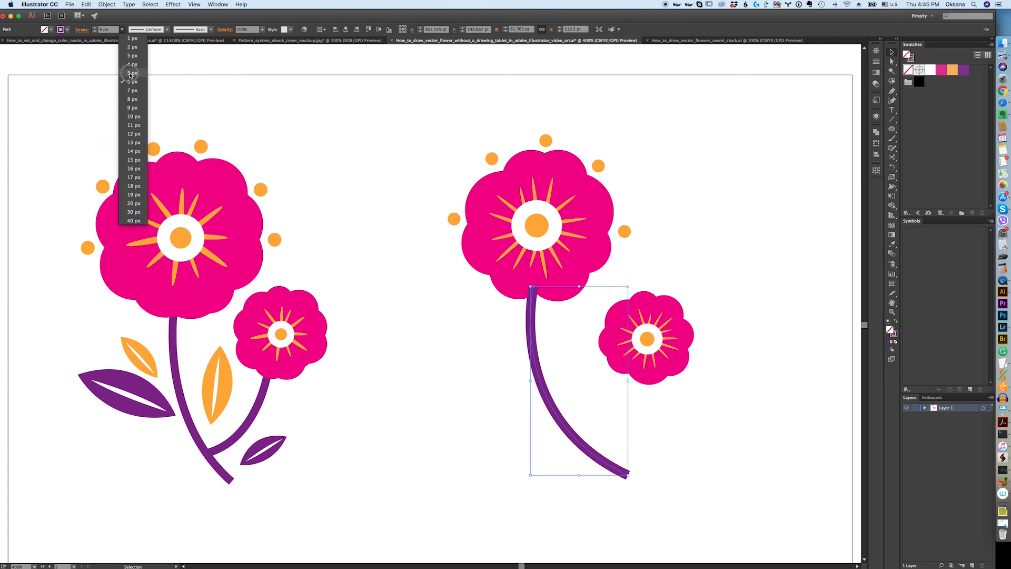
{"action": "left_click", "coordinate": [130, 73]}
{"action": "left_click", "coordinate": [395, 361]}
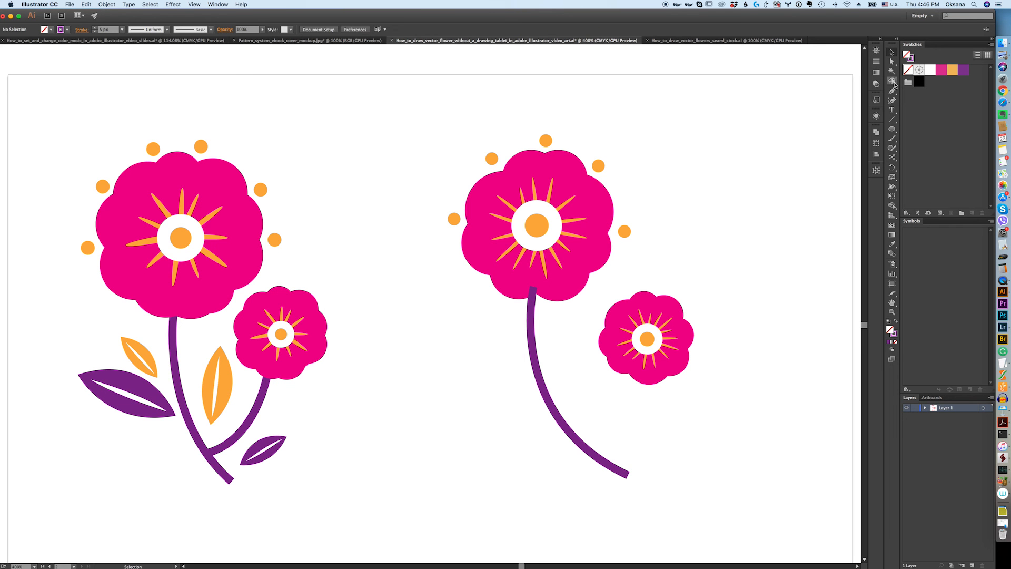
Draw a curved branch with the Pen tool from the small flower's base down to the main stem.
{"action": "left_click", "coordinate": [892, 245]}
{"action": "left_click", "coordinate": [893, 92]}
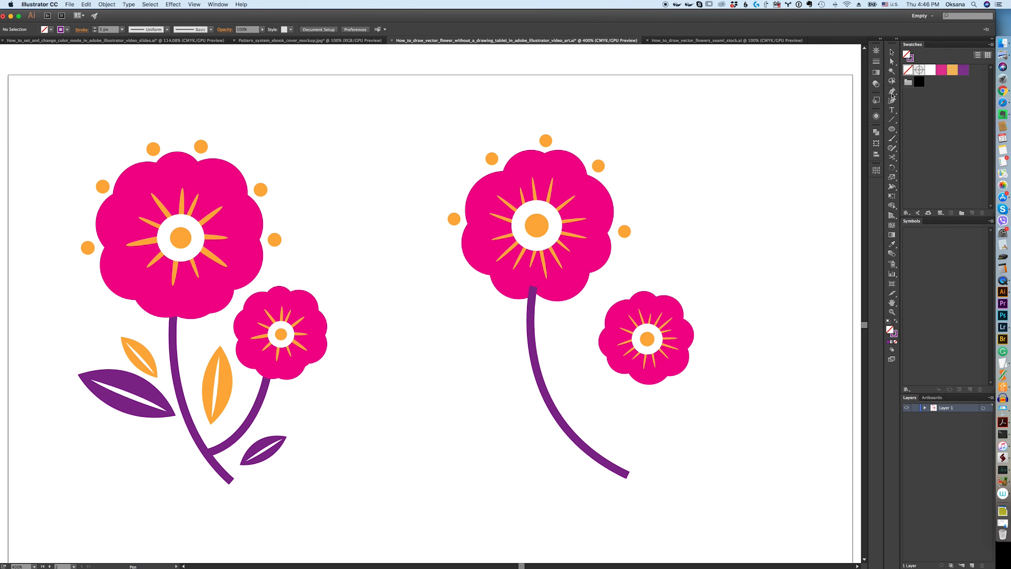
{"action": "left_click", "coordinate": [632, 370]}
{"action": "left_click_drag", "start_coordinate": [582, 442], "coordinate": [536, 456]}
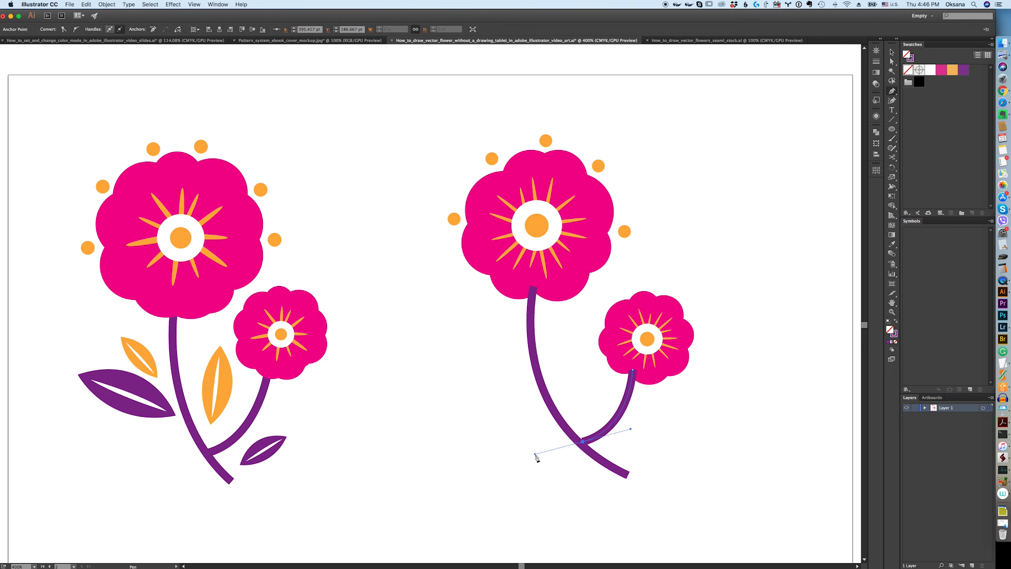
Move the branch's lower anchor point slightly down so its end sits inside the main stem.
{"action": "left_click", "coordinate": [892, 62]}
{"action": "left_click", "coordinate": [582, 441]}
{"action": "left_click", "coordinate": [669, 421]}
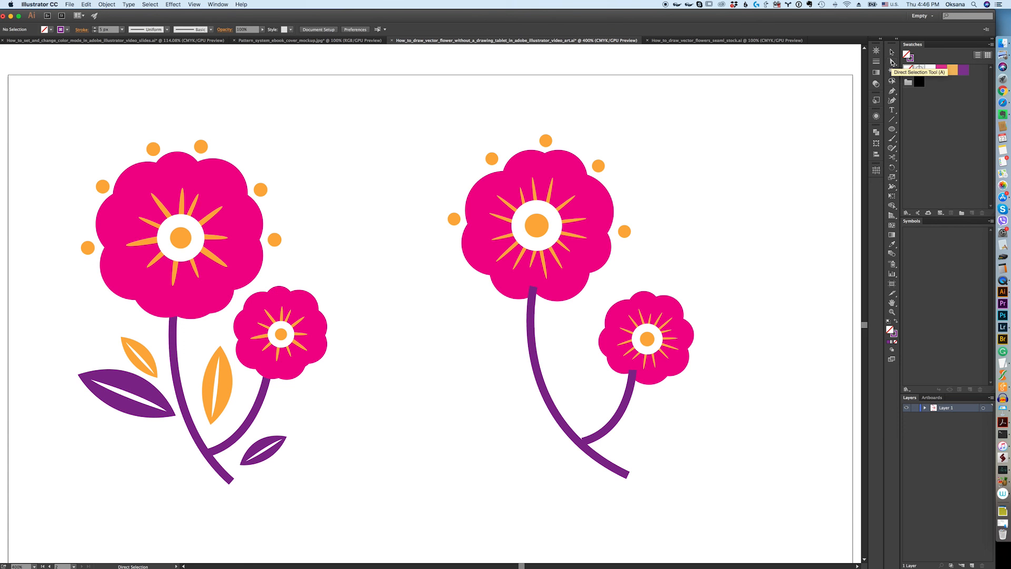
{"action": "left_click", "coordinate": [582, 442]}
{"action": "left_click_drag", "start_coordinate": [583, 445], "coordinate": [582, 448]}
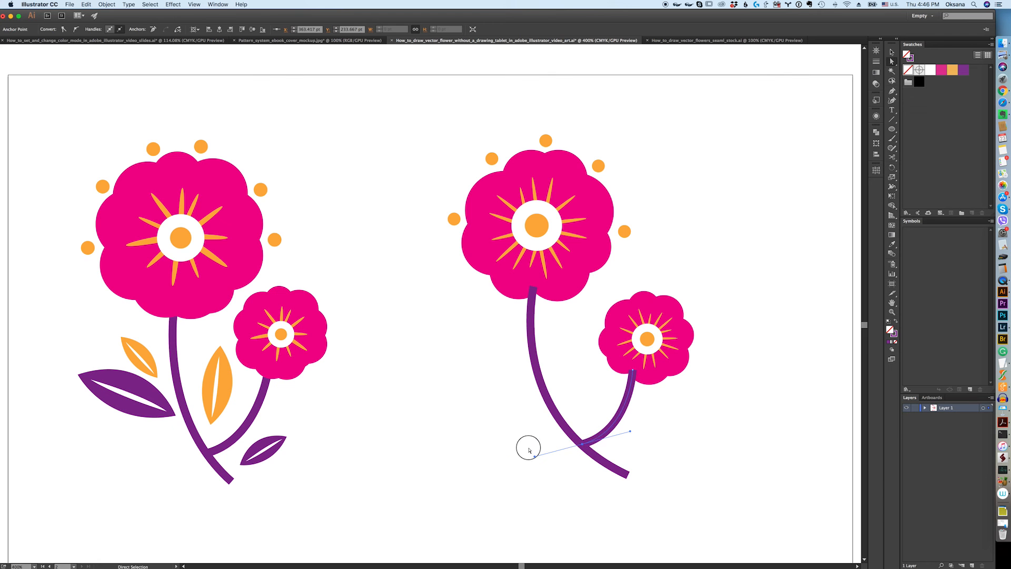
{"action": "left_click", "coordinate": [529, 450]}
Bring both flower heads to the front so they cover the upper ends of the stems.
{"action": "key", "text": "v"}
{"action": "left_click", "coordinate": [639, 342]}
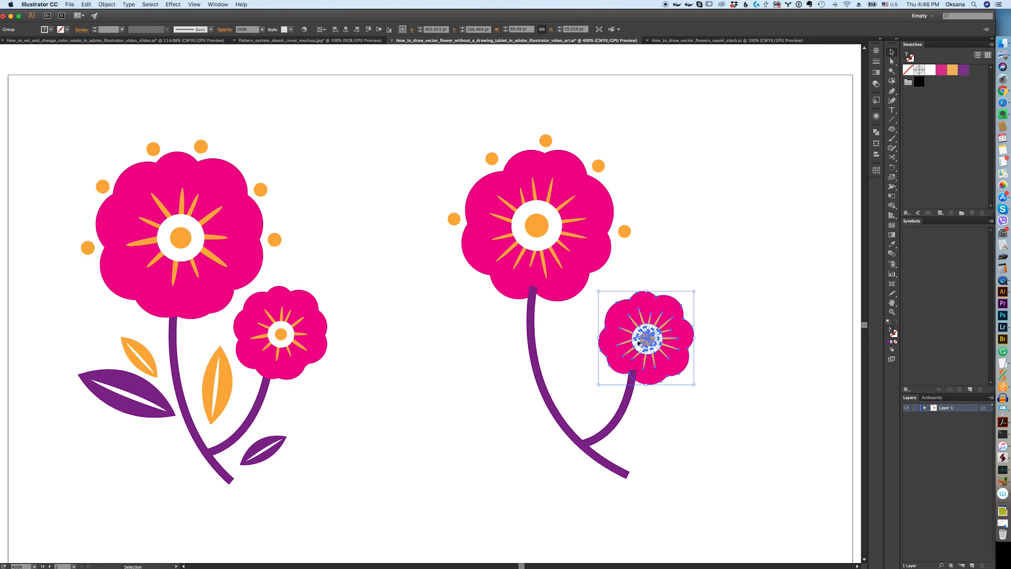
{"action": "left_click", "coordinate": [547, 241], "text": "shift"}
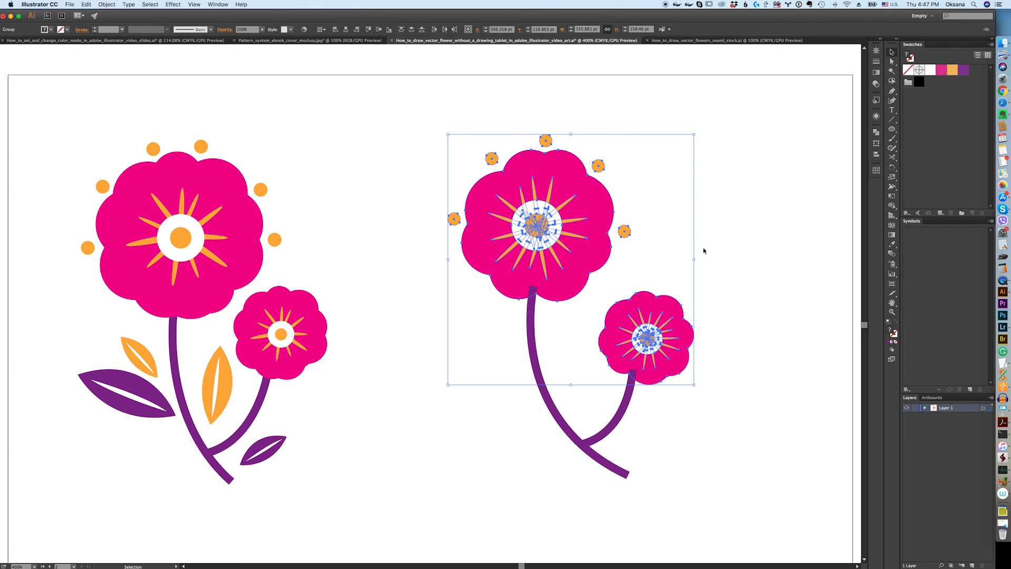
{"action": "key", "text": "a"}
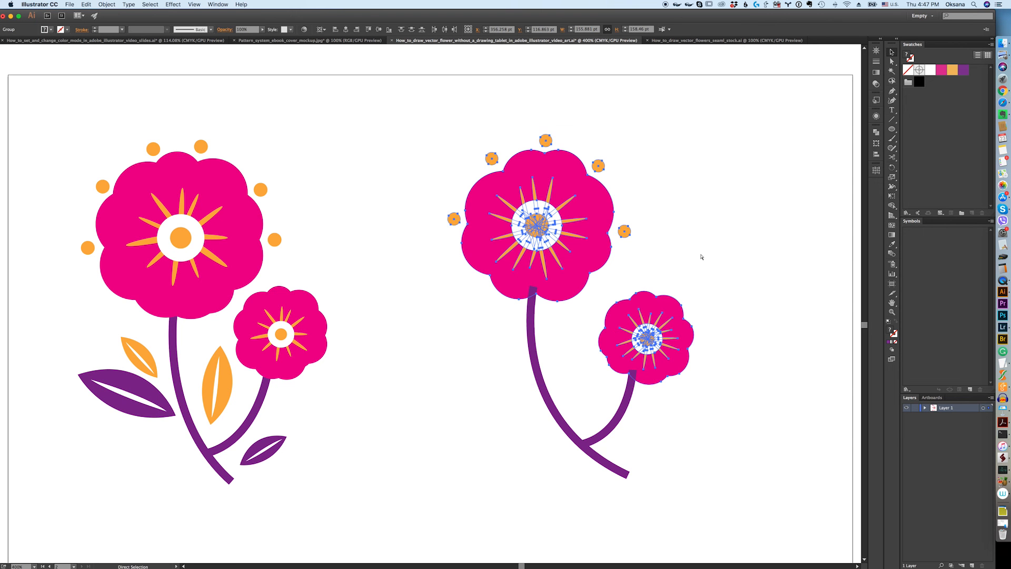
{"action": "key", "text": "Delete"}
{"action": "key", "text": "v"}
{"action": "key", "text": "a"}
{"action": "key", "text": "v"}
{"action": "key", "text": "super+z"}
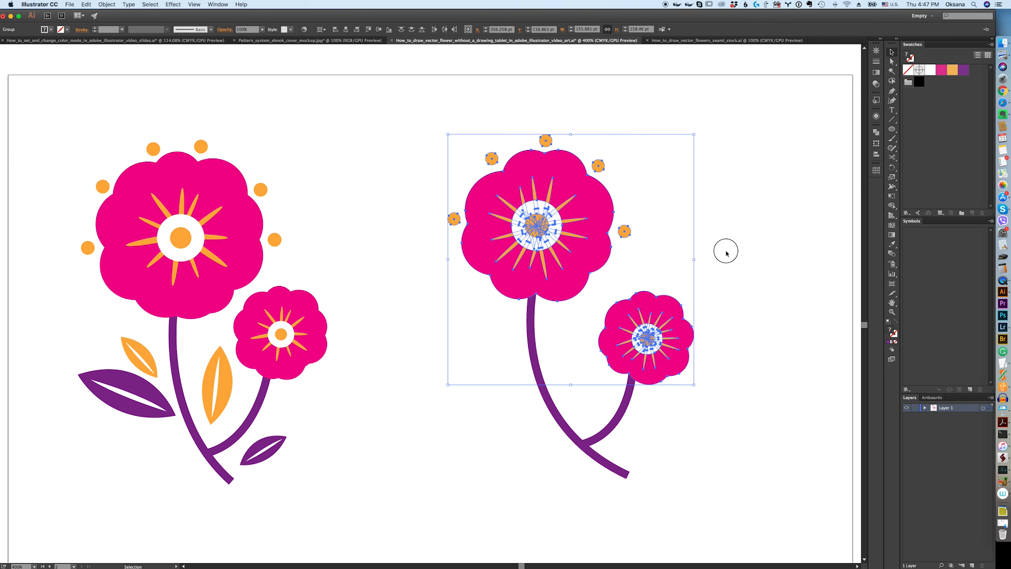
{"action": "left_click", "coordinate": [727, 253]}
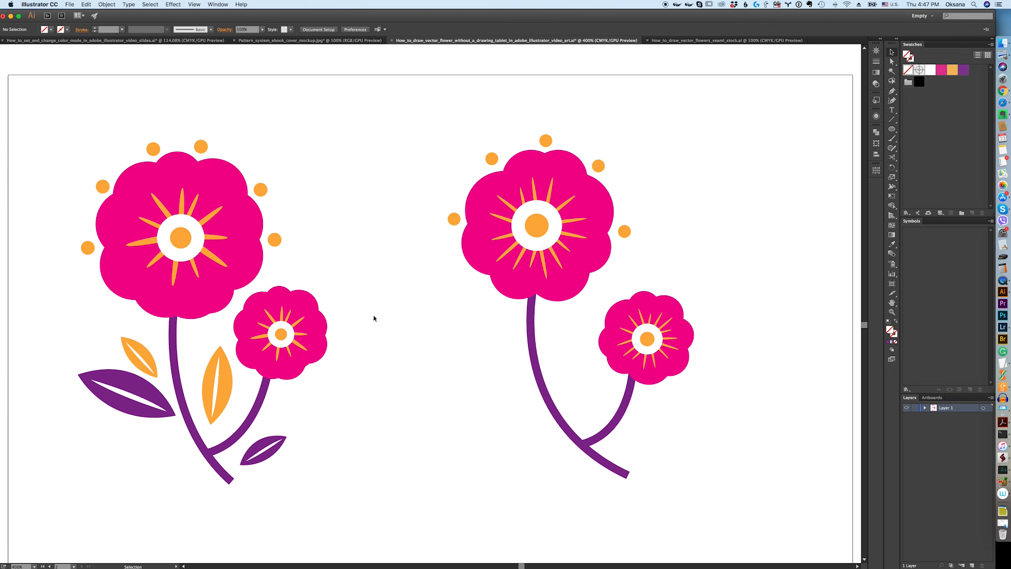
{"action": "left_click", "coordinate": [538, 229]}
{"action": "left_click", "coordinate": [852, 154]}
{"action": "left_click", "coordinate": [623, 425]}
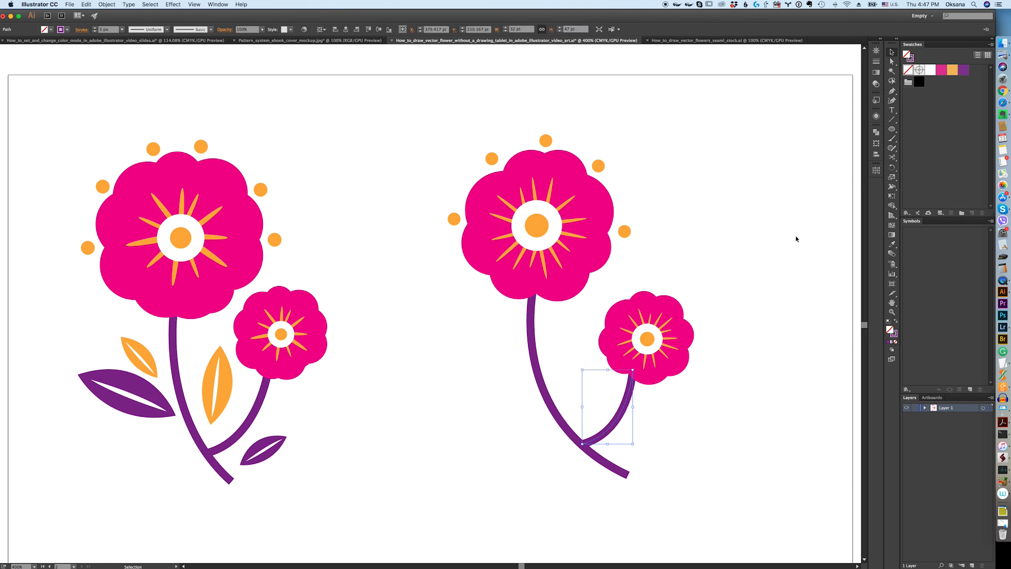
{"action": "left_click", "coordinate": [728, 241]}
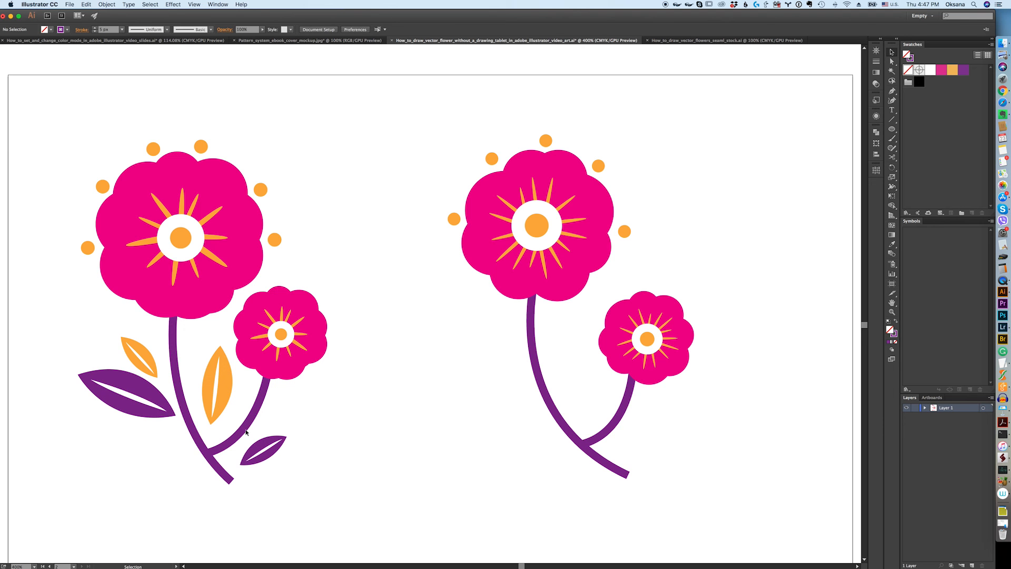
Draw the curved upper edge of a purple leaf from the main stem outward to a tip on its left side.
{"action": "left_click", "coordinate": [963, 69]}
{"action": "left_click", "coordinate": [889, 91]}
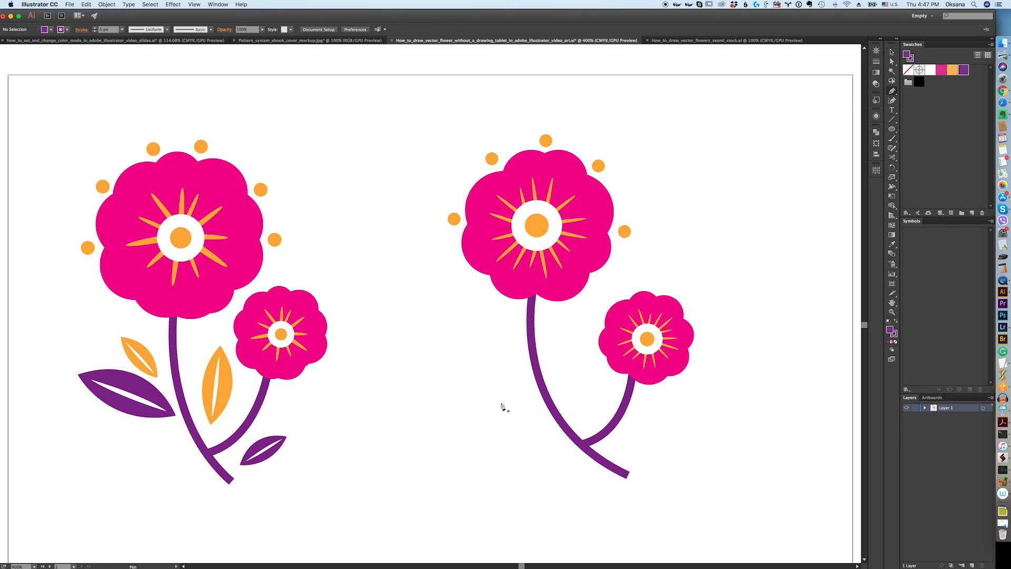
{"action": "left_click", "coordinate": [536, 406]}
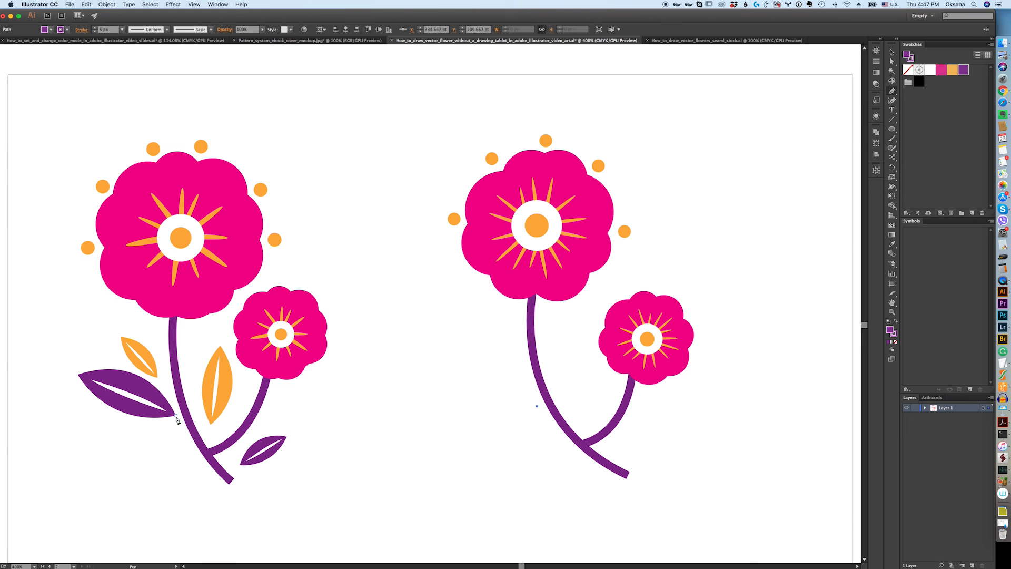
{"action": "left_click", "coordinate": [438, 367]}
{"action": "left_click_drag", "start_coordinate": [438, 367], "coordinate": [362, 393]}
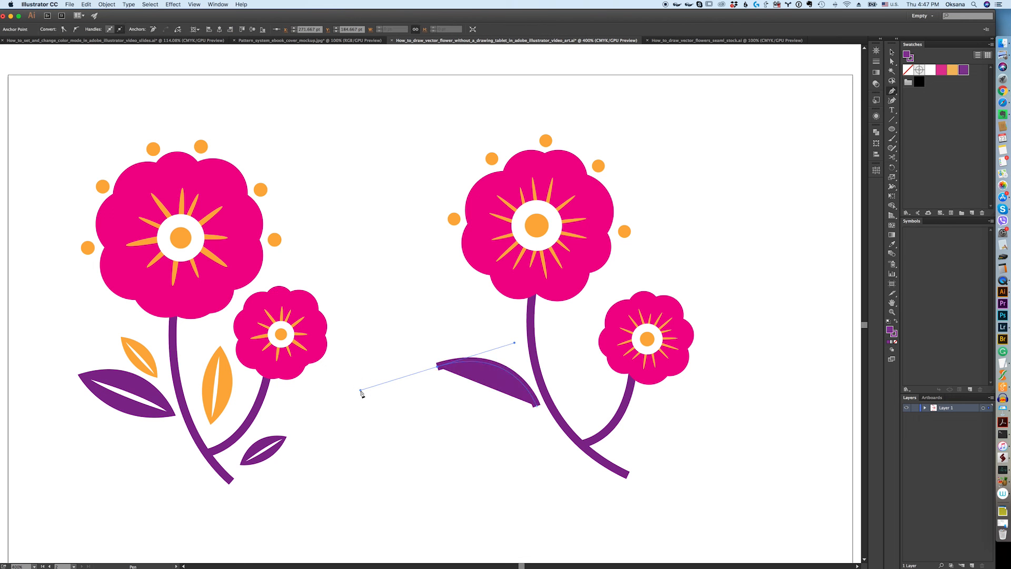
Remove the stroke from the half-drawn leaf, keeping its purple fill.
{"action": "left_click", "coordinate": [893, 332]}
{"action": "left_click", "coordinate": [891, 328]}
{"action": "left_click", "coordinate": [895, 337]}
{"action": "left_click", "coordinate": [896, 343]}
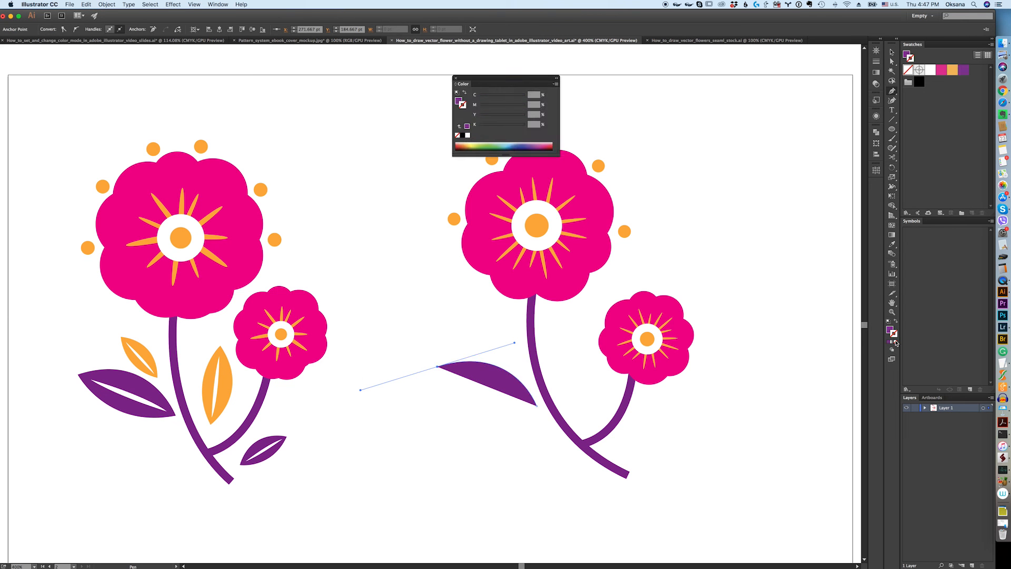
{"action": "left_click", "coordinate": [455, 79]}
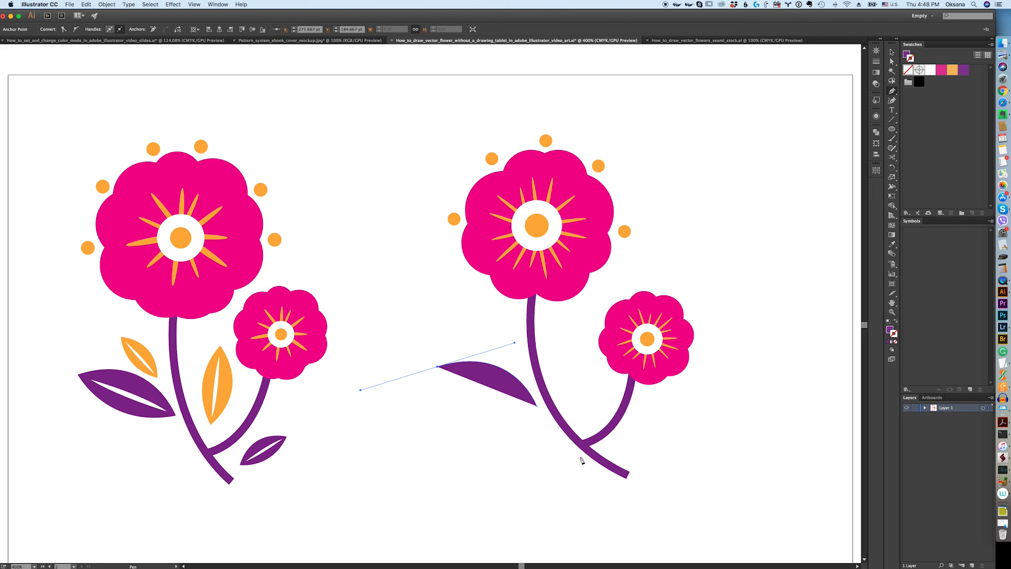
Close the purple leaf with a curved lower edge back to the stem, making it about 63 pt wide.
{"action": "left_click", "coordinate": [438, 367]}
{"action": "left_click", "coordinate": [538, 409]}
{"action": "left_click_drag", "start_coordinate": [551, 413], "coordinate": [612, 392]}
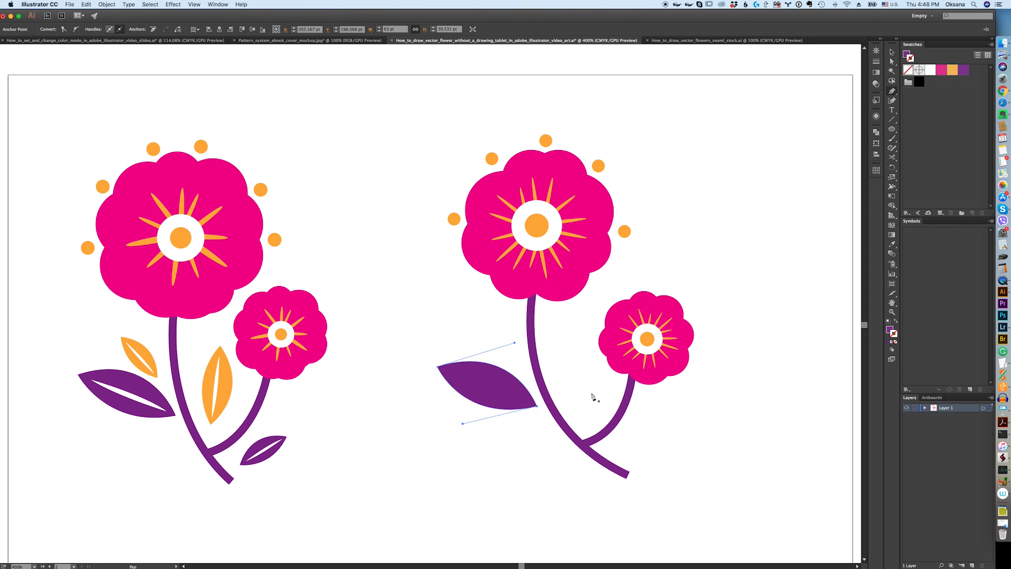
{"action": "key", "text": "v"}
{"action": "left_click", "coordinate": [570, 371]}
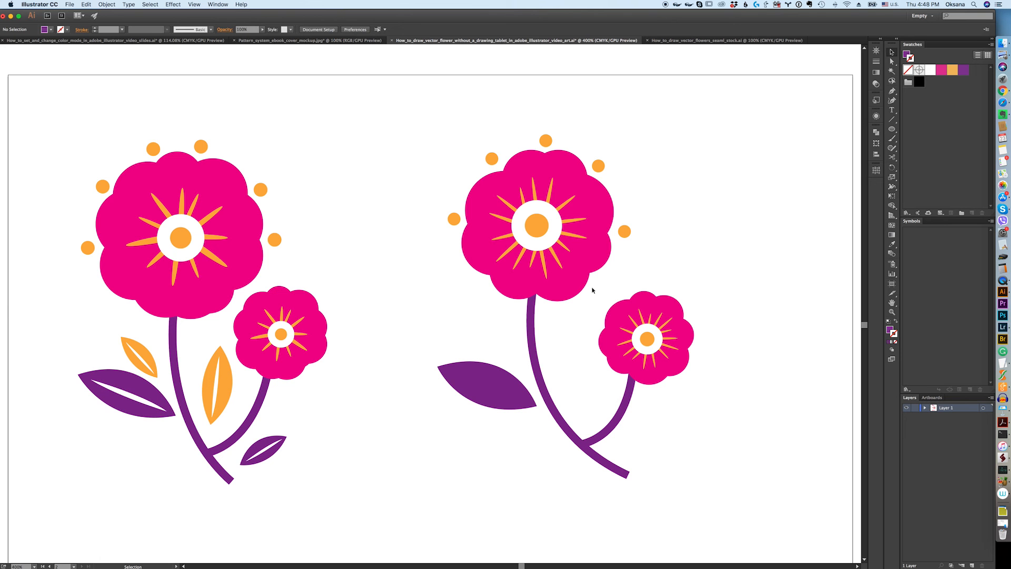
Draw a narrow, slightly curved vein about 44 pt wide along the middle of the purple leaf with the Pen tool.
{"action": "left_click", "coordinate": [930, 72]}
{"action": "left_click", "coordinate": [893, 91]}
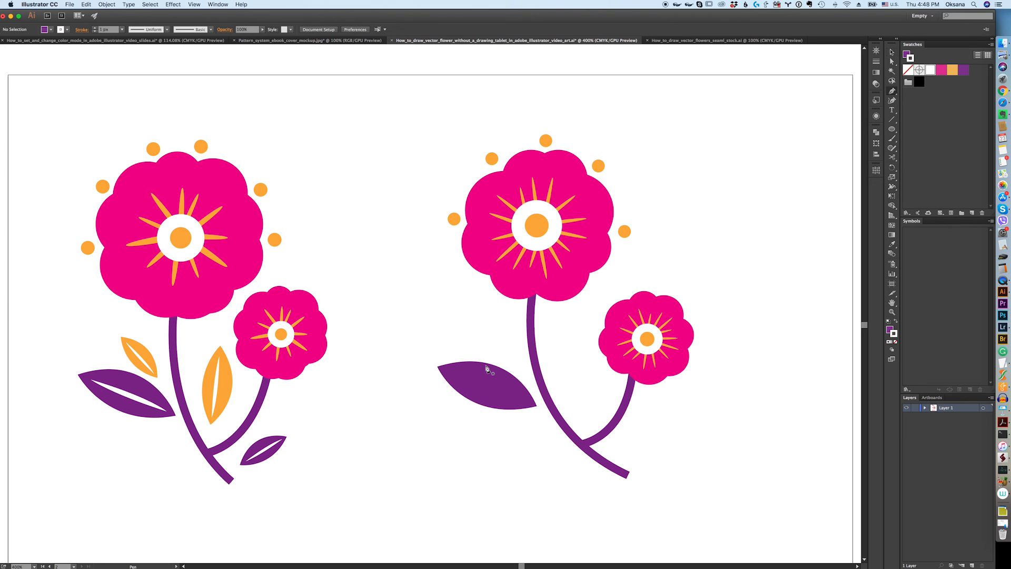
{"action": "left_click", "coordinate": [455, 375]}
{"action": "left_click", "coordinate": [525, 401]}
{"action": "left_click_drag", "start_coordinate": [526, 403], "coordinate": [552, 423]}
{"action": "left_click", "coordinate": [525, 401]}
{"action": "left_click", "coordinate": [451, 374]}
{"action": "left_click_drag", "start_coordinate": [451, 374], "coordinate": [453, 375]}
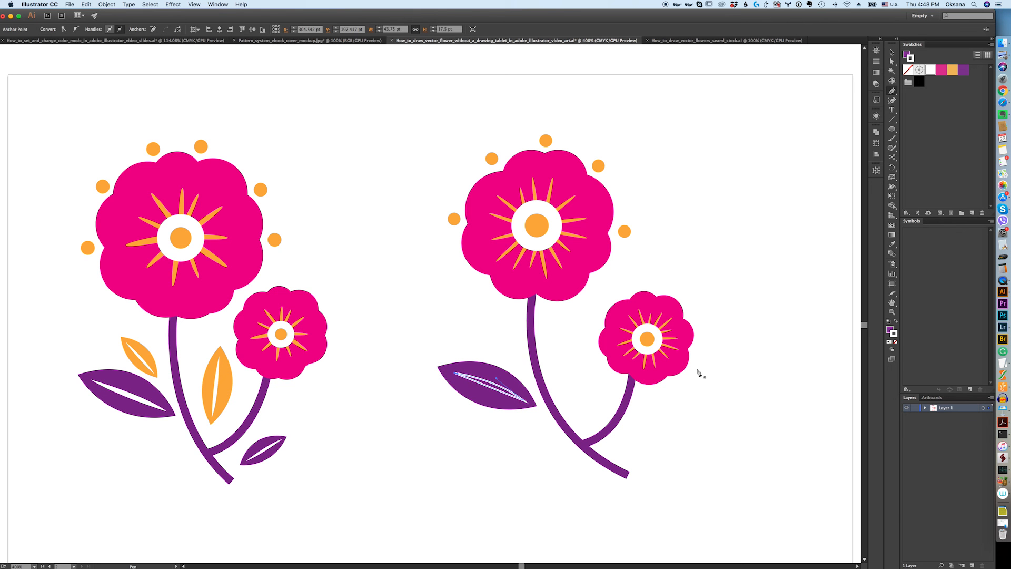
Give the leaf vein a white fill and remove its stroke.
{"action": "left_click", "coordinate": [897, 323]}
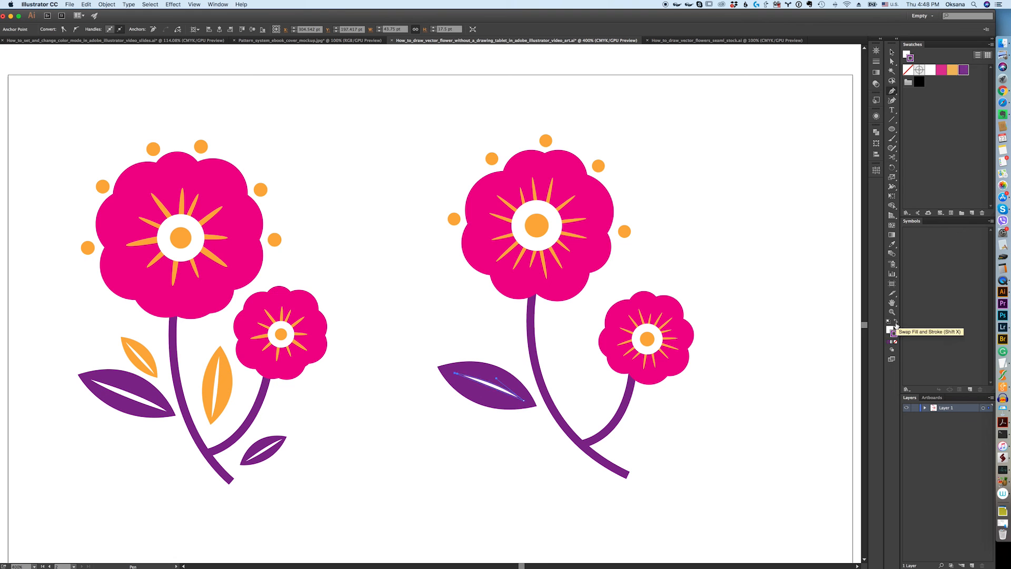
{"action": "left_click", "coordinate": [895, 343]}
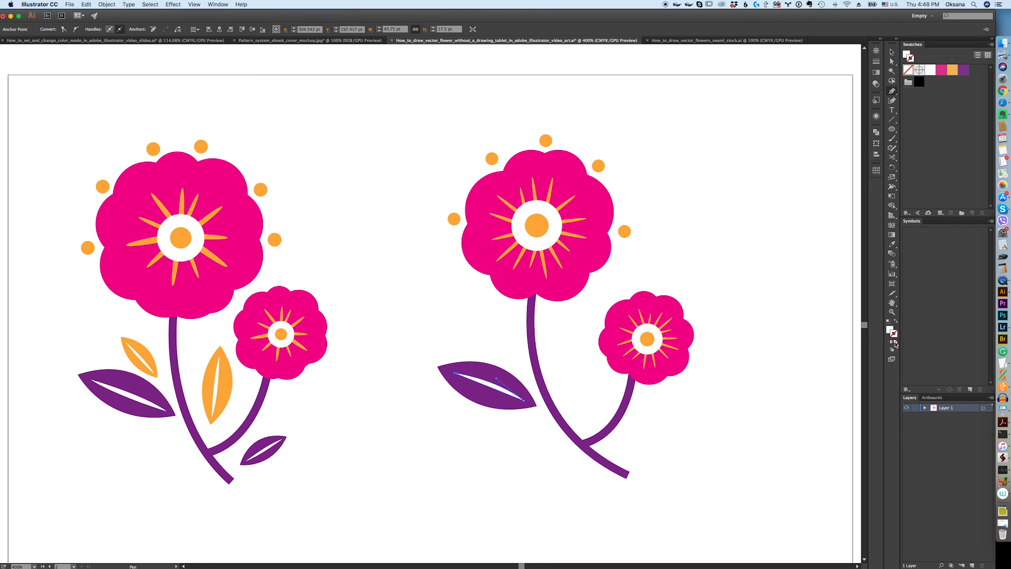
{"action": "key", "text": "F6"}
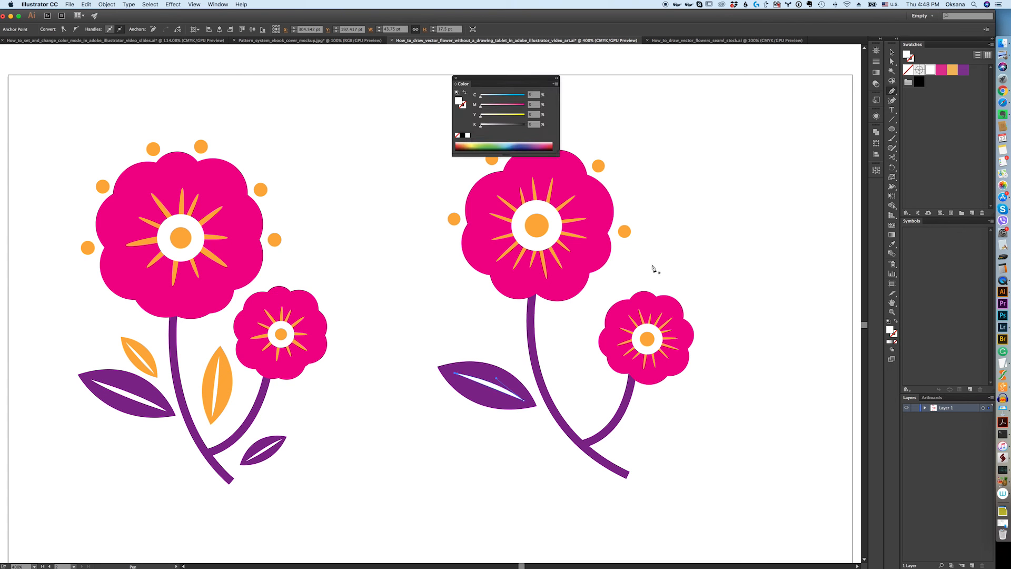
Close the Color panel and place a smaller, rotated copy of the veined purple leaf beside the side stem, below the small bloom.
{"action": "left_click", "coordinate": [456, 79]}
{"action": "key", "text": "v"}
{"action": "left_click", "coordinate": [591, 370]}
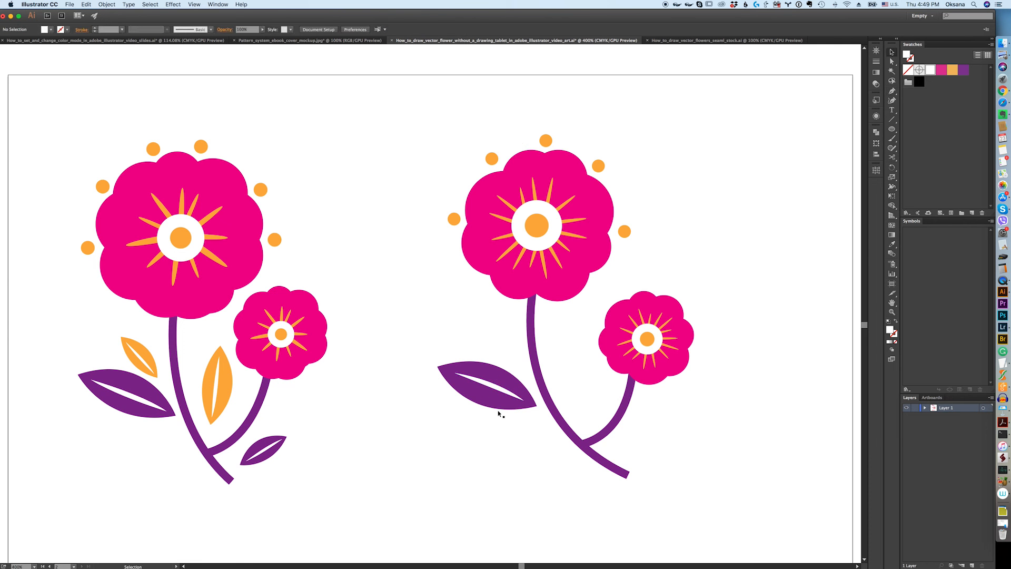
{"action": "left_click_drag", "start_coordinate": [488, 362], "coordinate": [640, 443]}
{"action": "key", "text": "v"}
{"action": "left_click", "coordinate": [500, 390]}
{"action": "left_click", "coordinate": [534, 464]}
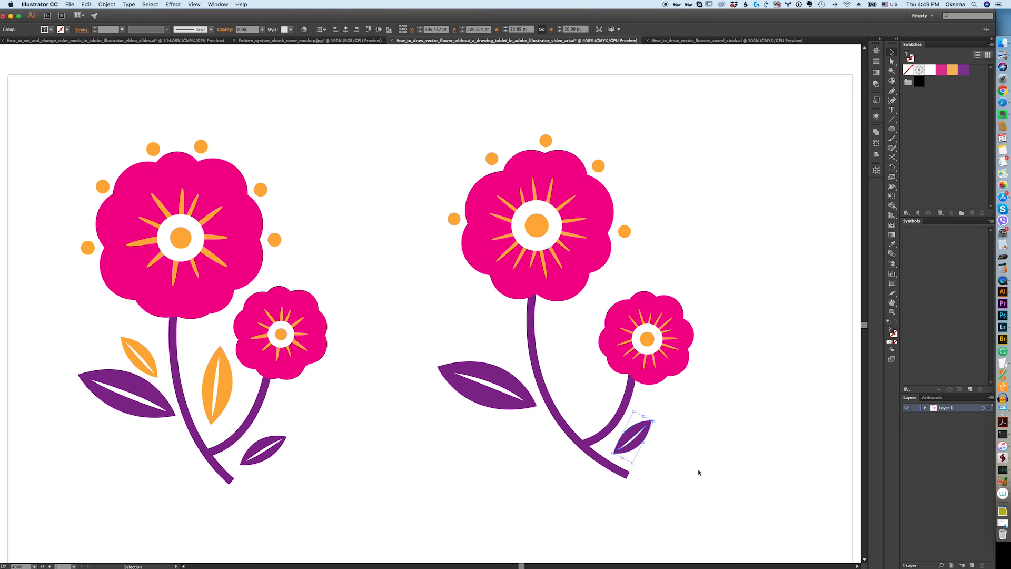
Rotate the small purple leaf beside the side stem to a flatter angle.
{"action": "left_click", "coordinate": [699, 473]}
{"action": "left_click", "coordinate": [634, 447]}
{"action": "left_click", "coordinate": [682, 455]}
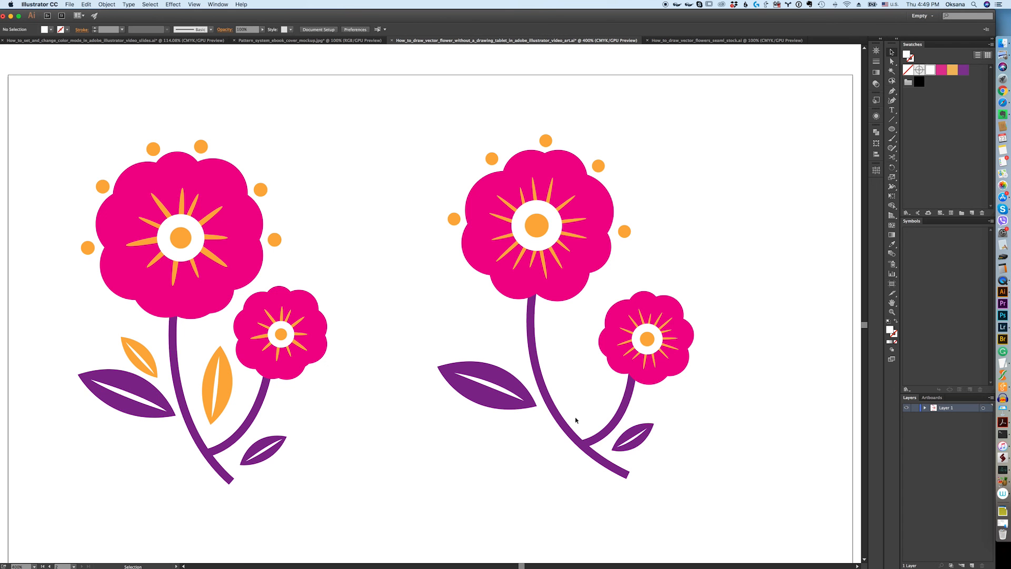
Copy the veined leaf twice: an upright one between the stems and a small one above the large purple leaf.
{"action": "left_click", "coordinate": [638, 444]}
{"action": "left_click_drag", "start_coordinate": [638, 444], "coordinate": [597, 354]}
{"action": "left_click_drag", "start_coordinate": [585, 390], "coordinate": [477, 332]}
{"action": "mouse_move", "coordinate": [511, 367]}
{"action": "left_mouse_down"}
{"action": "mouse_move", "coordinate": [494, 355]}
{"action": "mouse_move", "coordinate": [511, 346]}
{"action": "mouse_move", "coordinate": [500, 325]}
{"action": "mouse_move", "coordinate": [513, 352]}
{"action": "left_mouse_up"}
{"action": "left_click", "coordinate": [552, 327]}
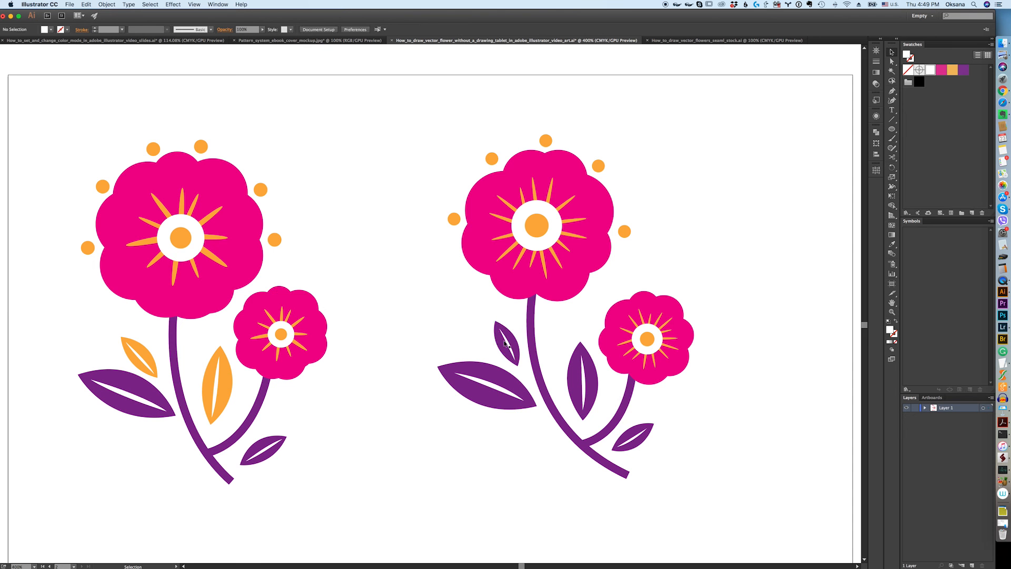
{"action": "key", "text": "super+z"}
{"action": "left_click", "coordinate": [737, 169]}
Recolour the upright leaf and the small leaf above the large one orange, sampling an orange dot with the Eyedropper.
{"action": "key", "text": "i"}
{"action": "key", "text": "a"}
{"action": "left_click", "coordinate": [594, 381]}
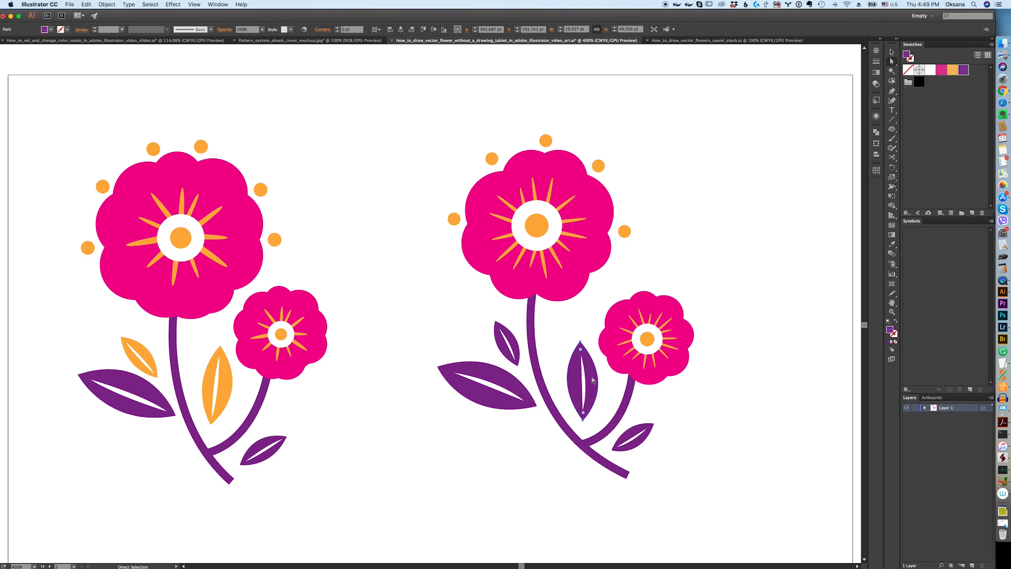
{"action": "left_click", "coordinate": [514, 344], "text": "shift"}
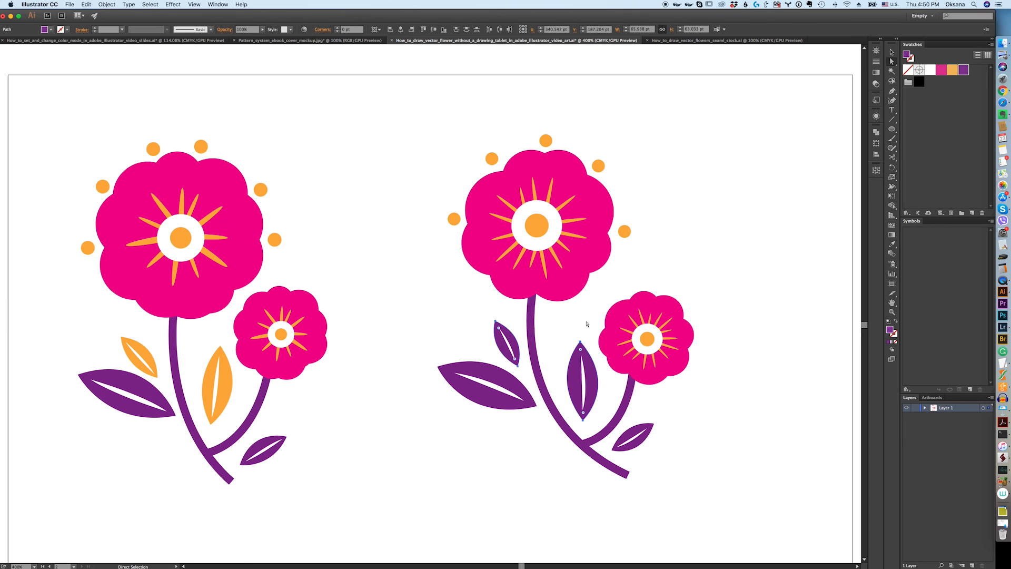
{"action": "key", "text": "i"}
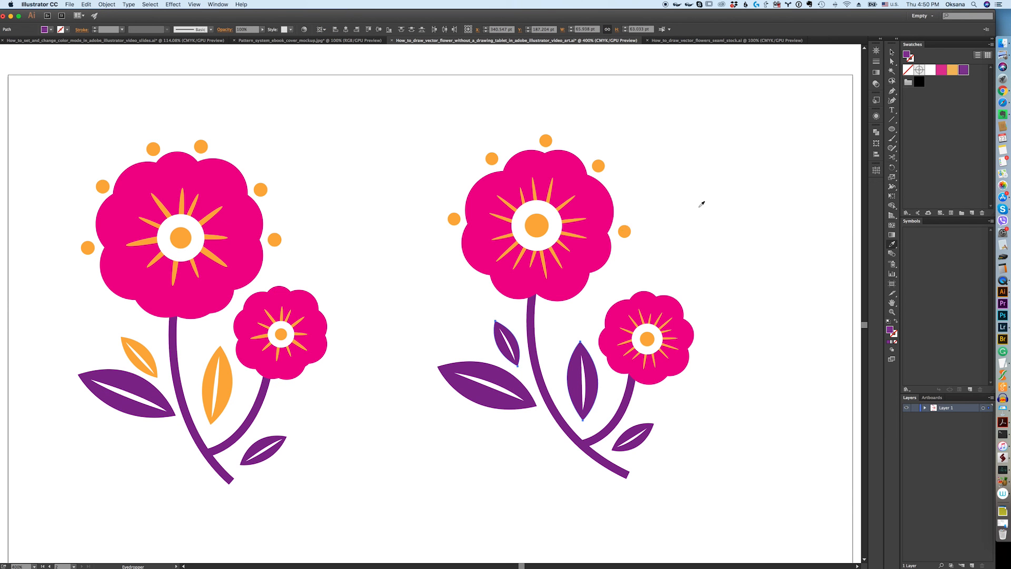
{"action": "left_click", "coordinate": [625, 231]}
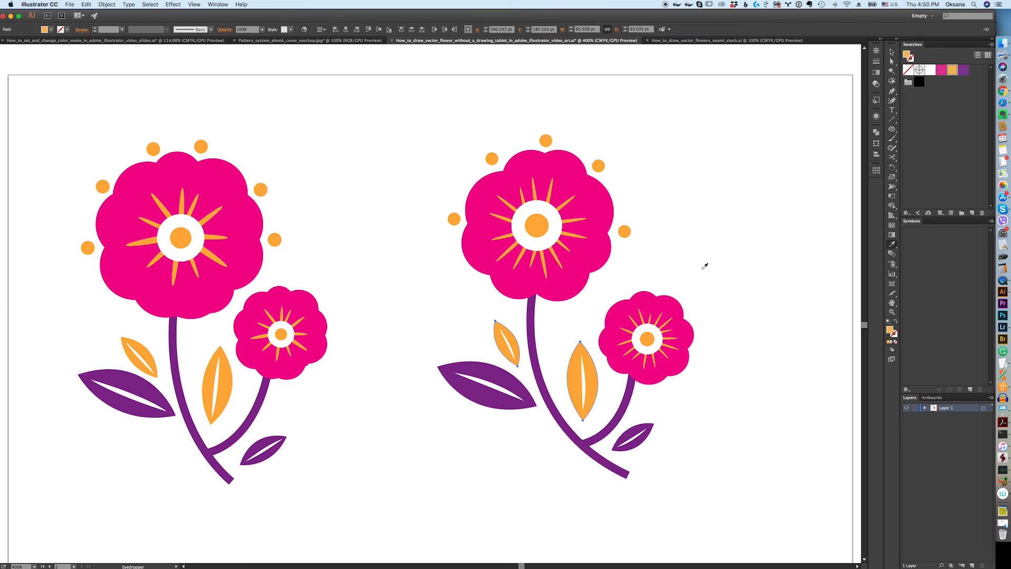
{"action": "key", "text": "v"}
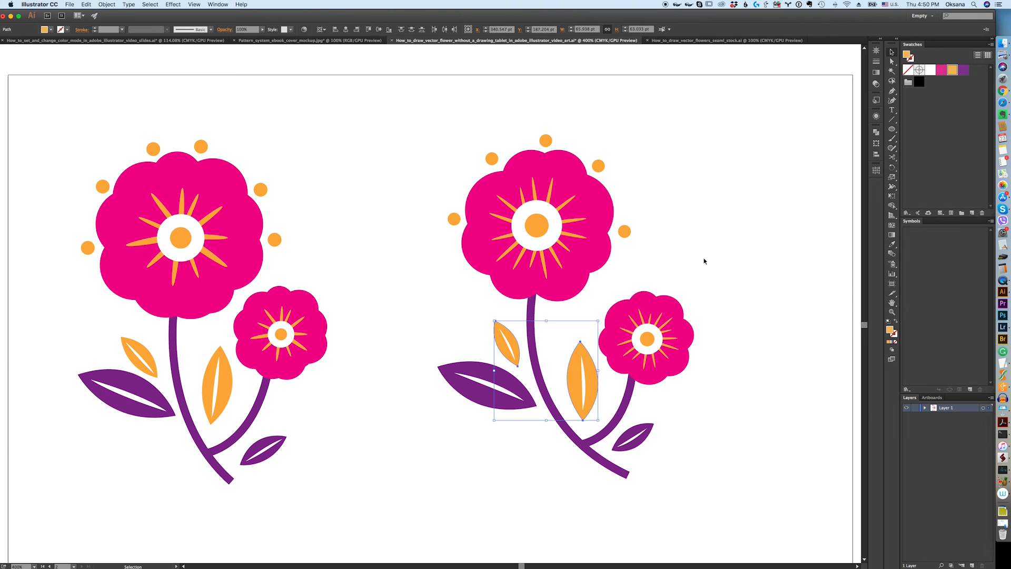
{"action": "left_click", "coordinate": [705, 261]}
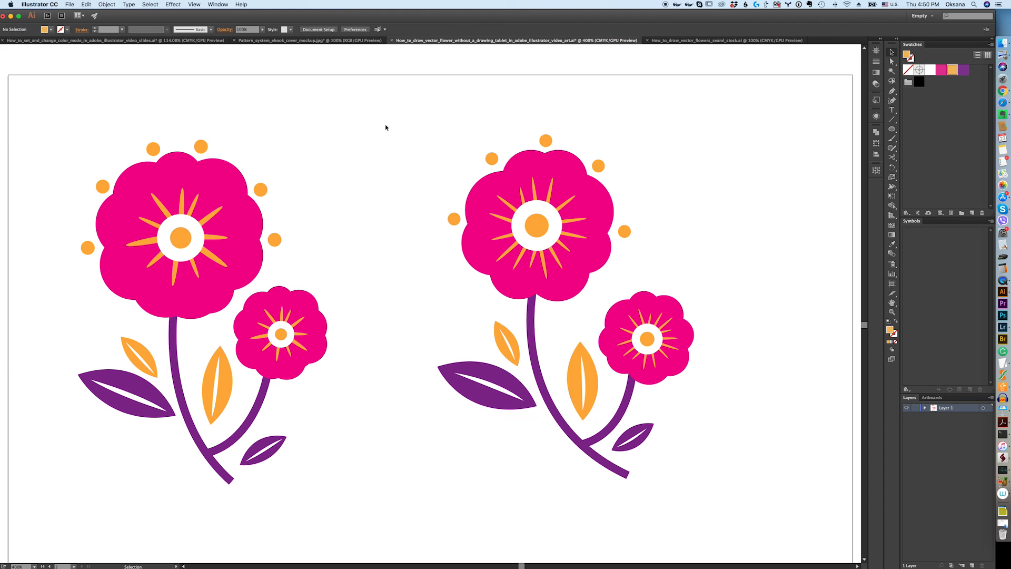
Group all parts of the newly drawn flower and move the group slightly to the right.
{"action": "left_click_drag", "start_coordinate": [386, 128], "coordinate": [714, 538]}
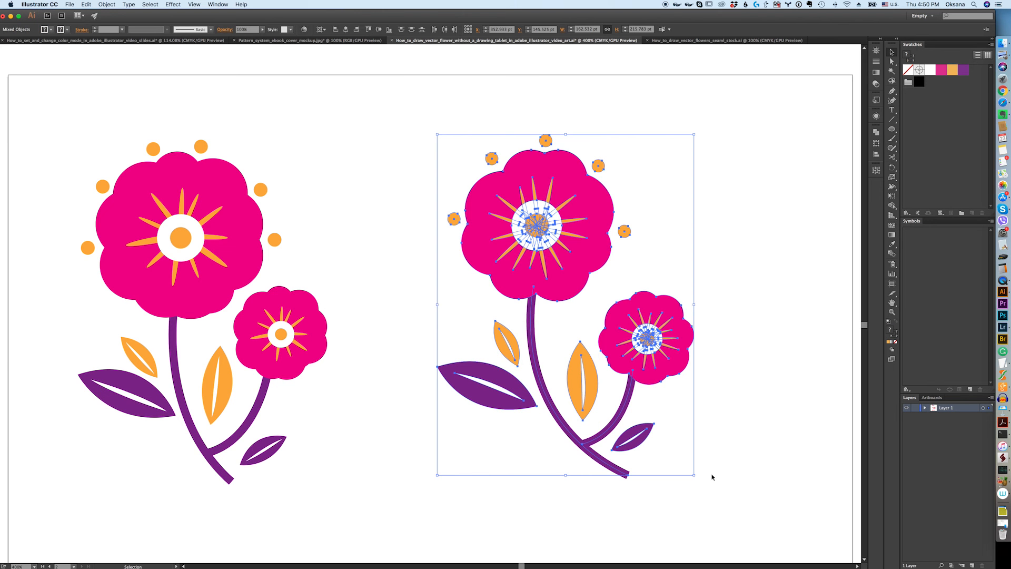
{"action": "key", "text": "a"}
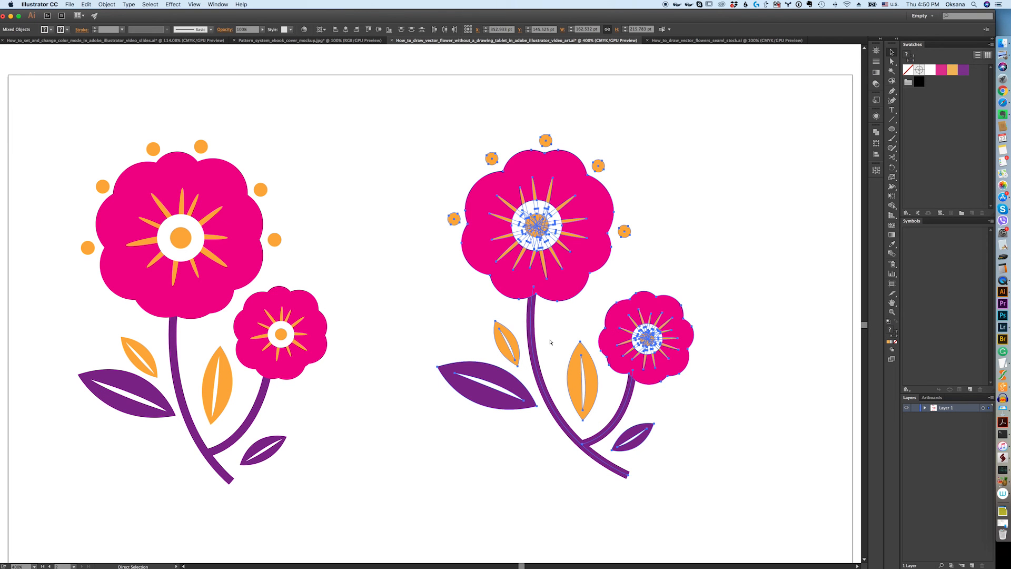
{"action": "key", "text": "super+g"}
{"action": "key", "text": "v"}
{"action": "left_click_drag", "start_coordinate": [551, 257], "coordinate": [526, 261]}
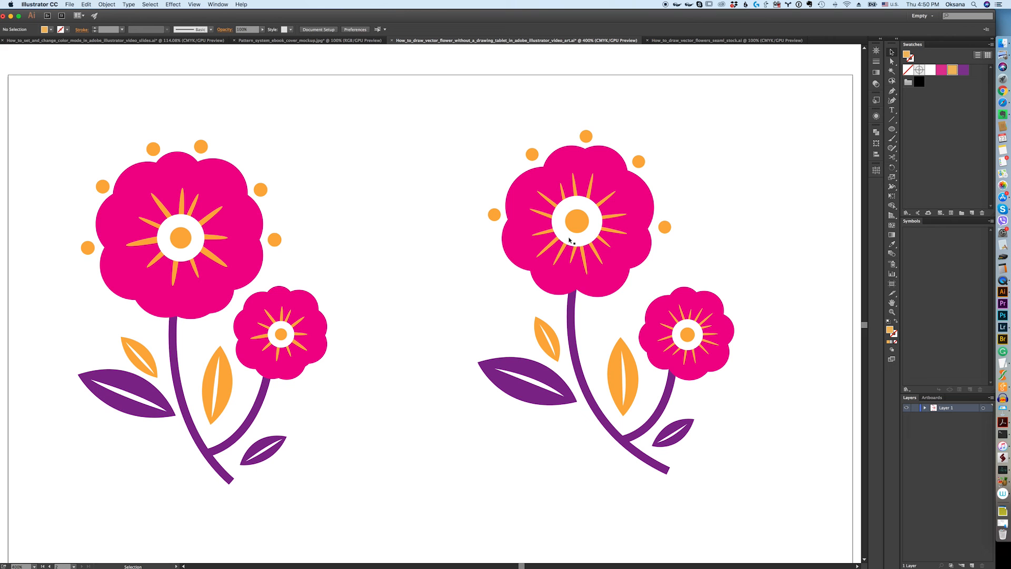
{"action": "left_click", "coordinate": [586, 269]}
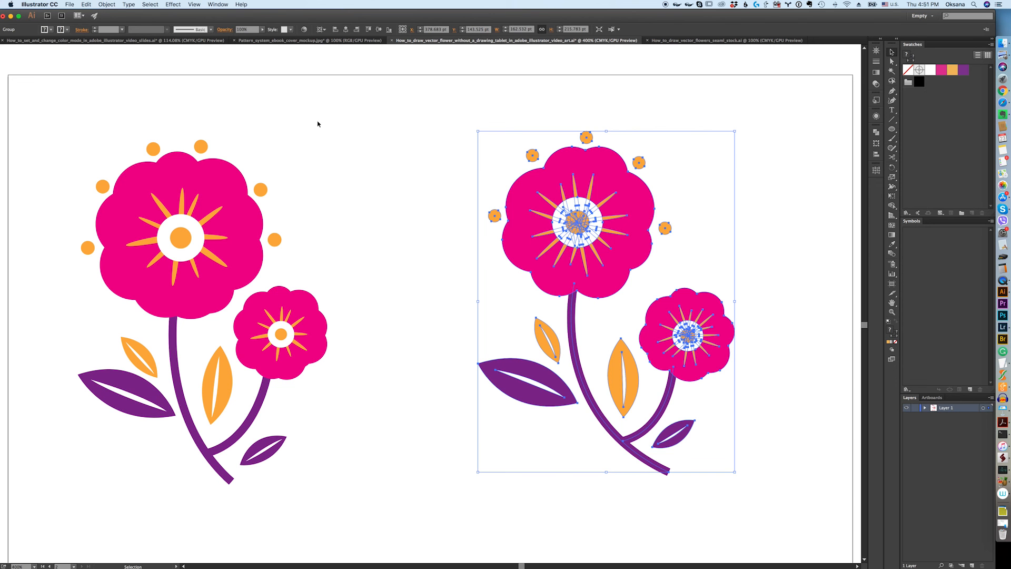
Expand the fill and stroke of the grouped flower so the stems become outlined shapes.
{"action": "left_click", "coordinate": [106, 5]}
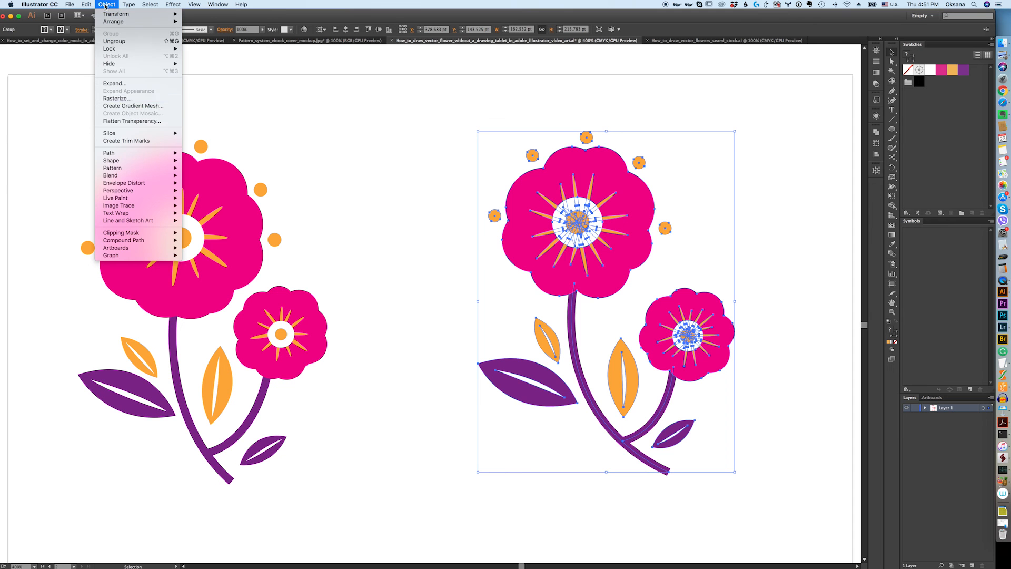
{"action": "left_click", "coordinate": [114, 83]}
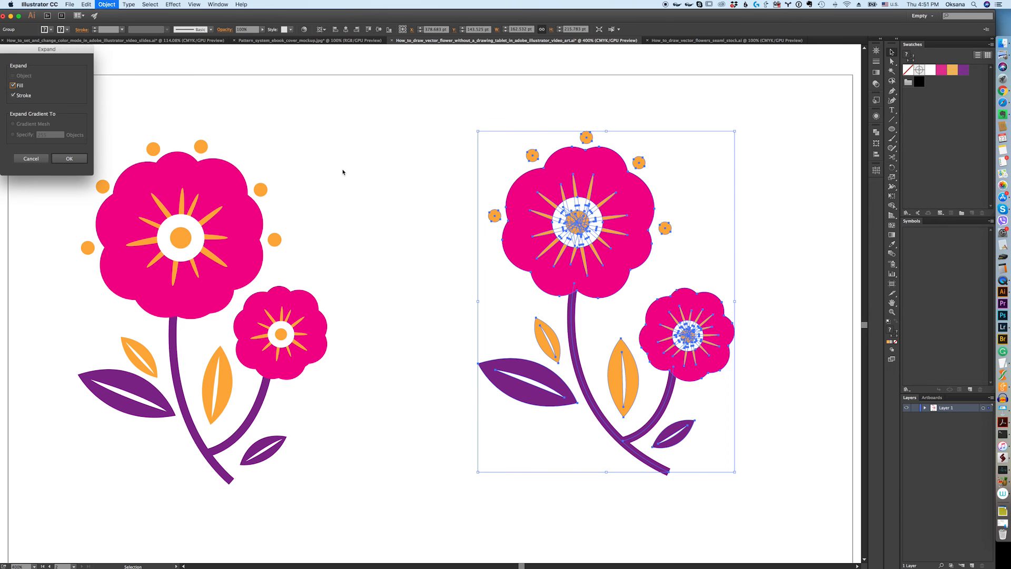
{"action": "left_click_drag", "start_coordinate": [21, 56], "coordinate": [422, 197]}
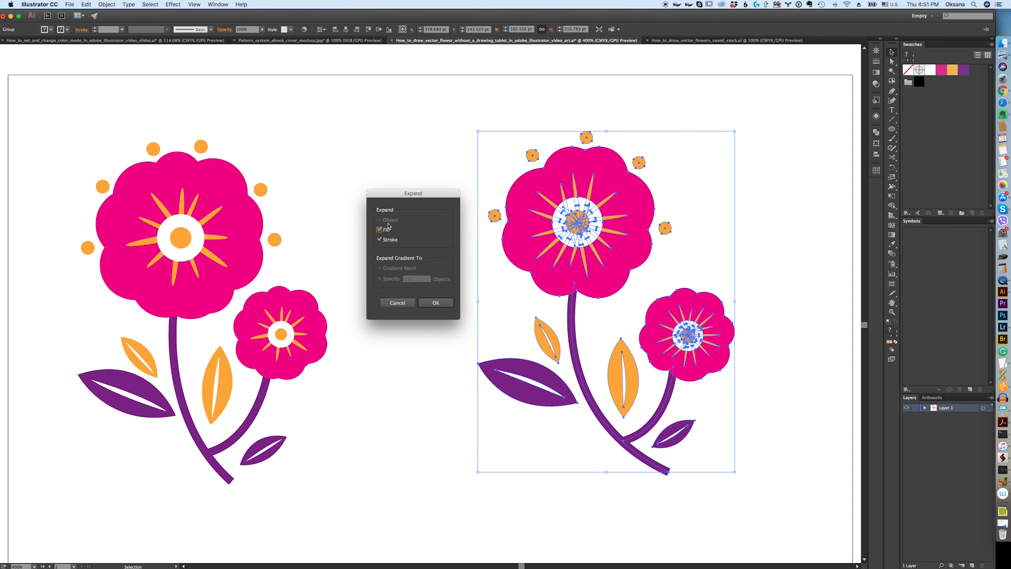
{"action": "left_click", "coordinate": [437, 304]}
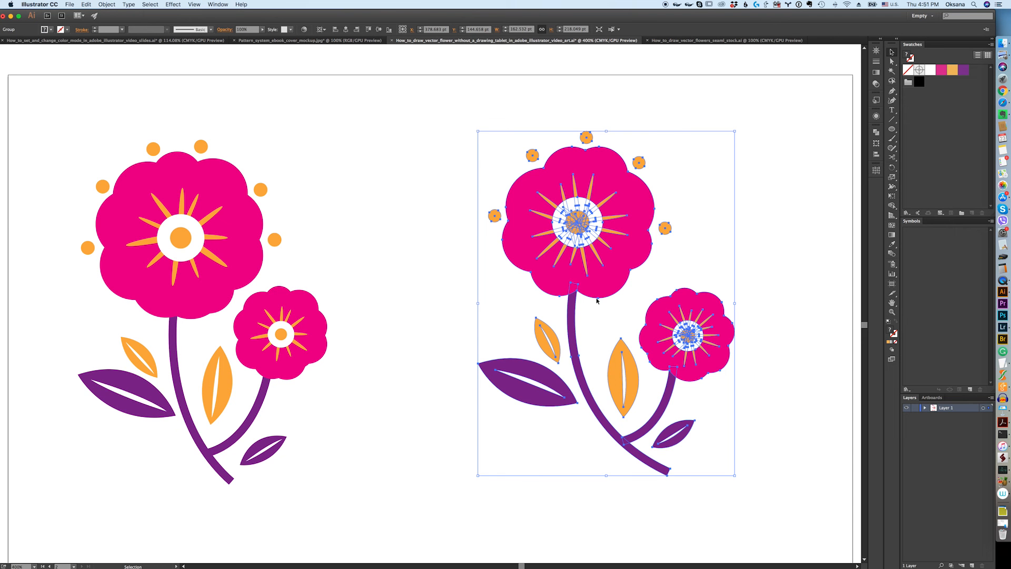
{"action": "left_click", "coordinate": [400, 390]}
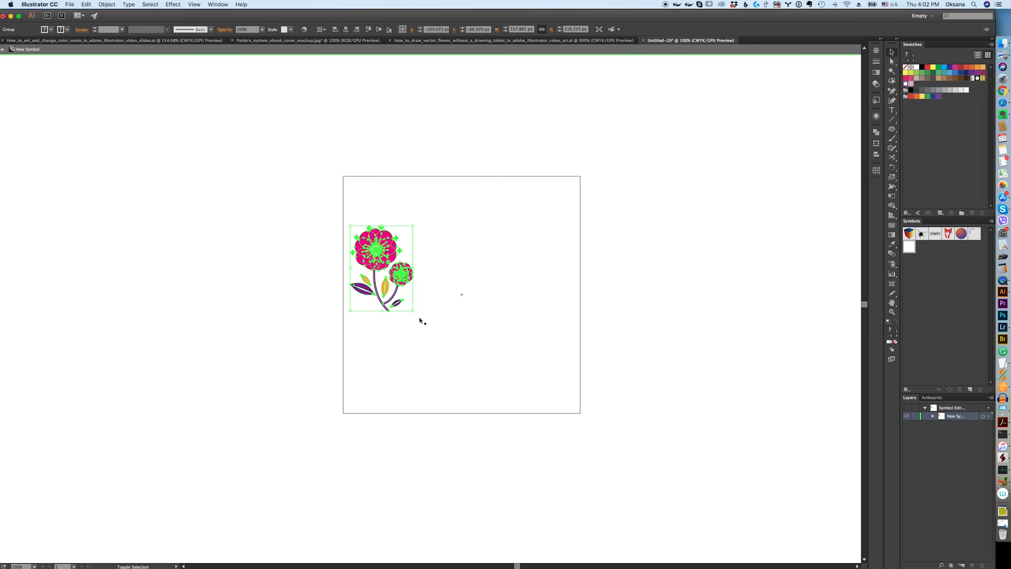
Enlarge the flower inside the pattern document's symbol and show the hidden 600 px square.
{"action": "left_click_drag", "start_coordinate": [413, 310], "coordinate": [445, 354]}
{"action": "left_click", "coordinate": [107, 4]}
{"action": "left_click", "coordinate": [113, 71]}
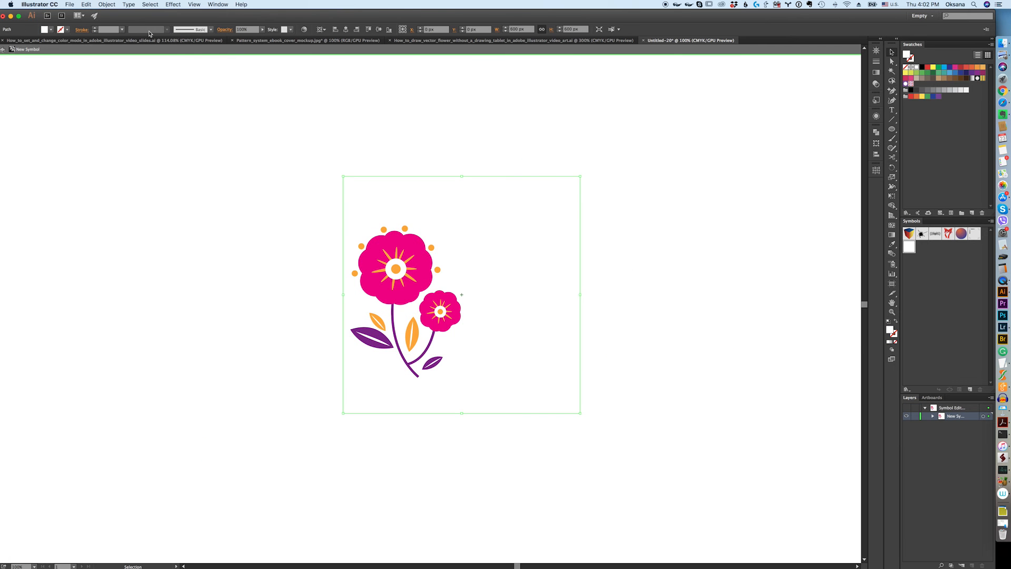
Add more copies of the flower across the pattern square, including a mirrored one overlapping its upper edge.
{"action": "key", "text": "ctrl+v"}
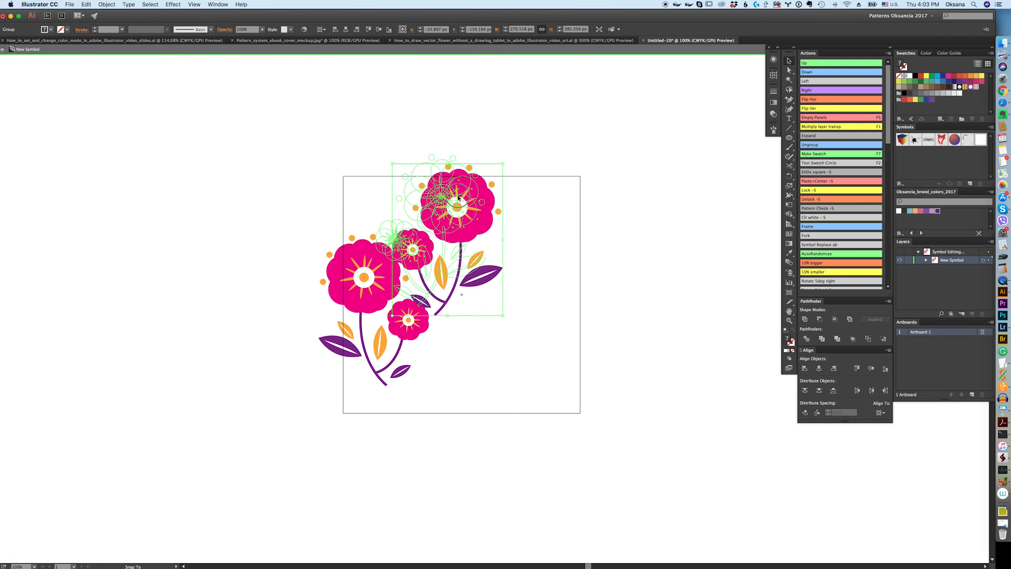
{"action": "left_click_drag", "start_coordinate": [458, 198], "coordinate": [458, 197]}
{"action": "key", "text": "super+shift+a"}
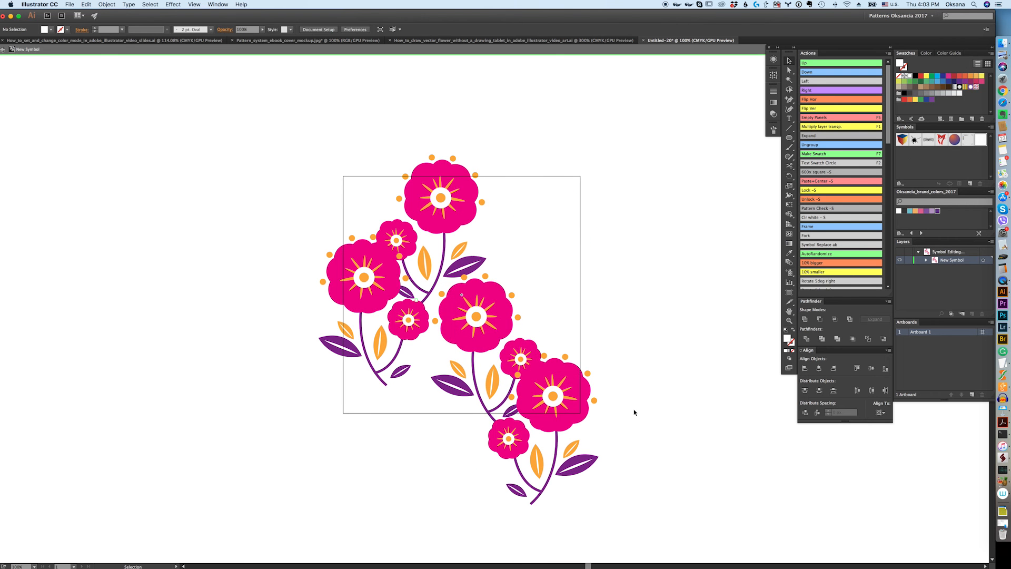
Place a mirrored, slightly smaller flower copy in the upper-right part of the pattern square.
{"action": "left_click", "coordinate": [485, 329]}
{"action": "left_click_drag", "start_coordinate": [484, 330], "coordinate": [551, 171]}
{"action": "left_click", "coordinate": [524, 269]}
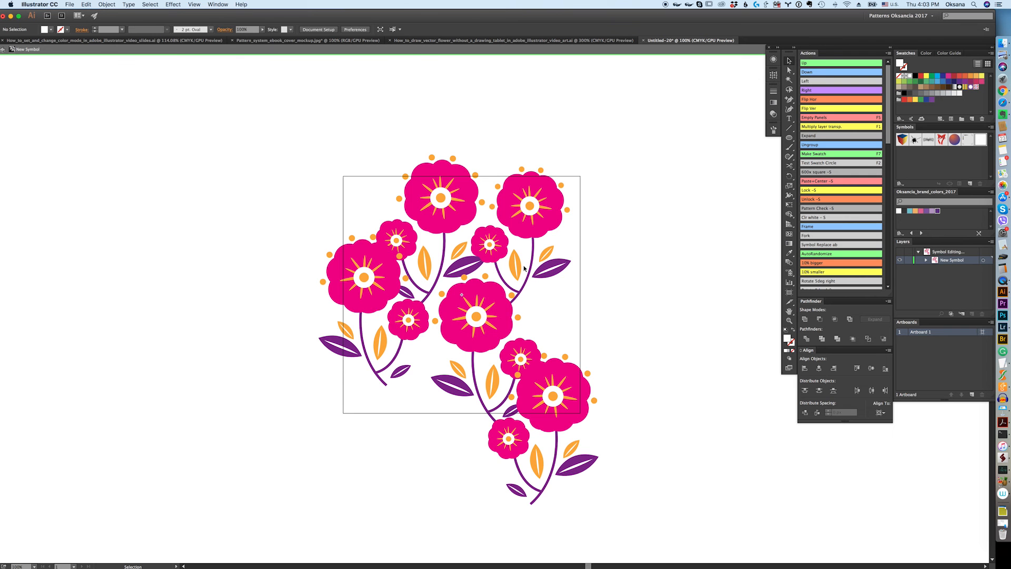
Repeat the upper-edge flowers across the tile's lower edge with the Down action and leave symbol editing.
{"action": "left_click", "coordinate": [825, 73]}
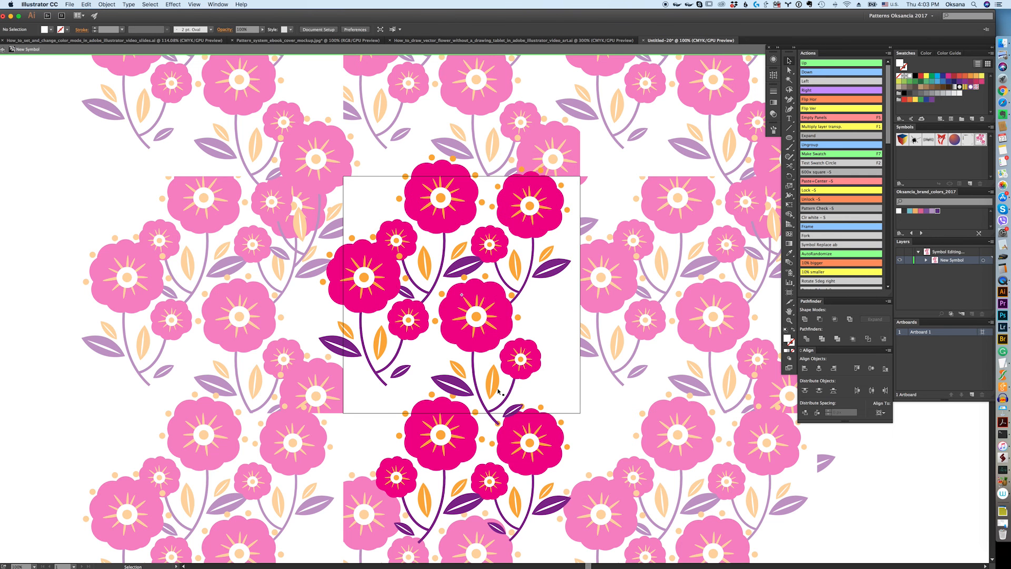
{"action": "left_click_drag", "start_coordinate": [498, 391], "coordinate": [507, 466]}
{"action": "double_click", "coordinate": [465, 274]}
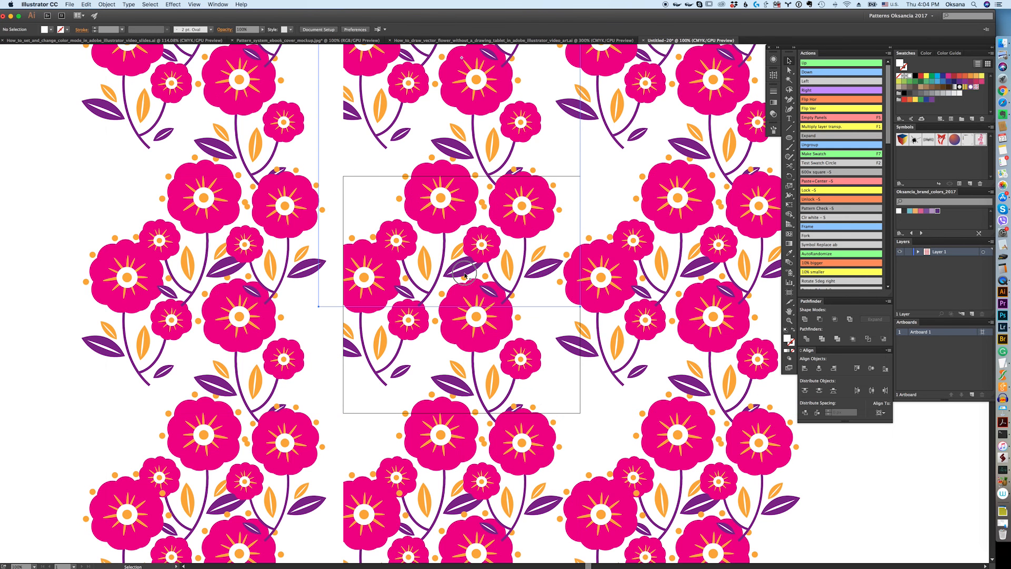
Reopen the symbol and fill the gaps around the tile's left edge and corners with smaller flower copies repeated at the opposite edges.
{"action": "double_click", "coordinate": [422, 311]}
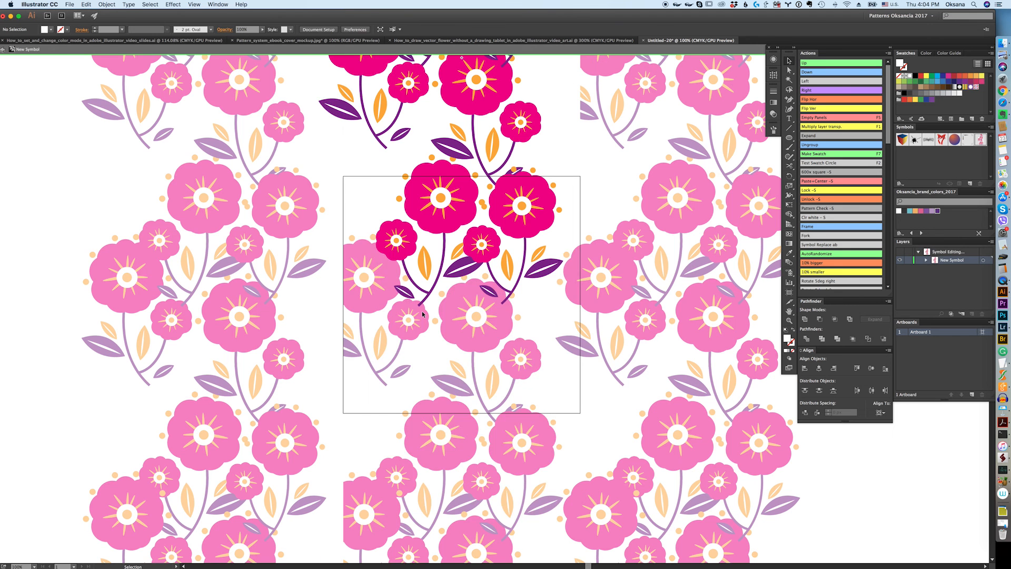
{"action": "left_click_drag", "start_coordinate": [404, 318], "coordinate": [558, 331]}
{"action": "left_click_drag", "start_coordinate": [325, 318], "coordinate": [359, 174]}
{"action": "key", "text": "ctrl+d"}
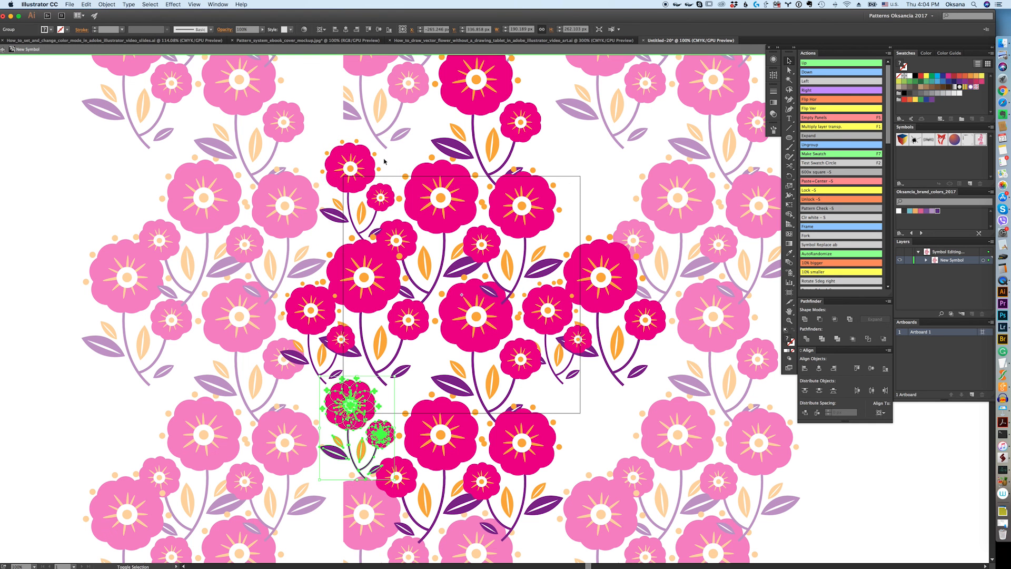
{"action": "key", "text": "ctrl+shift+a"}
Fill the gaps in the lower part of the tile with single large and small blooms.
{"action": "left_click", "coordinate": [495, 303]}
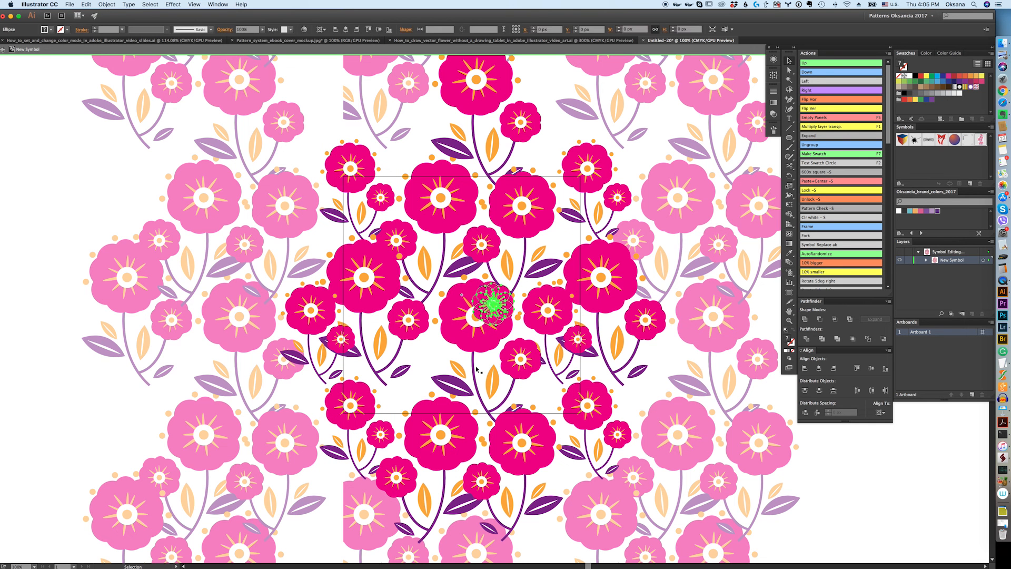
{"action": "left_click_drag", "start_coordinate": [492, 303], "coordinate": [410, 393]}
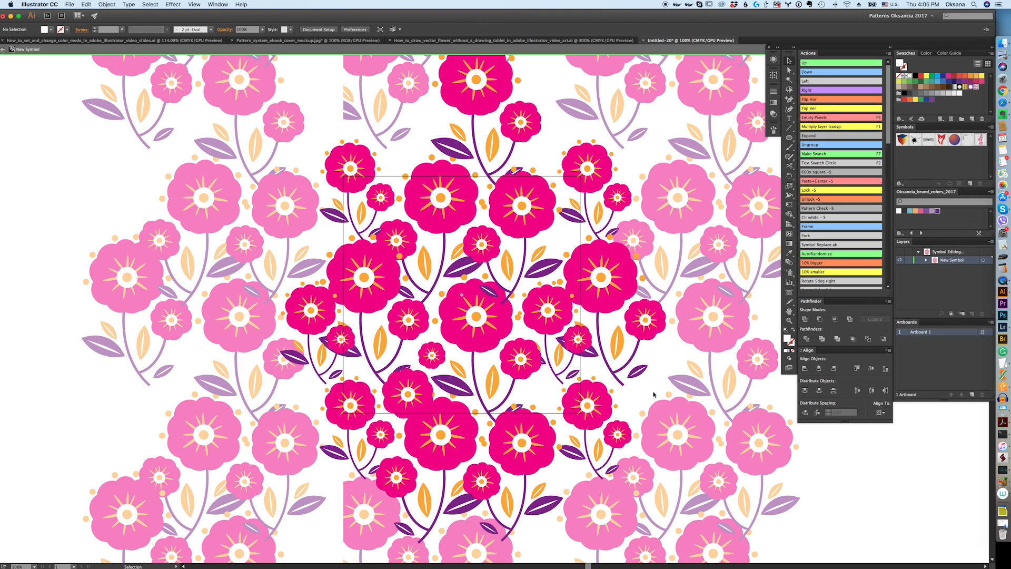
{"action": "left_click", "coordinate": [573, 389]}
Replace the small flower on the left edge with a repeat of the adjusted flower near the right edge.
{"action": "key", "text": "Left"}
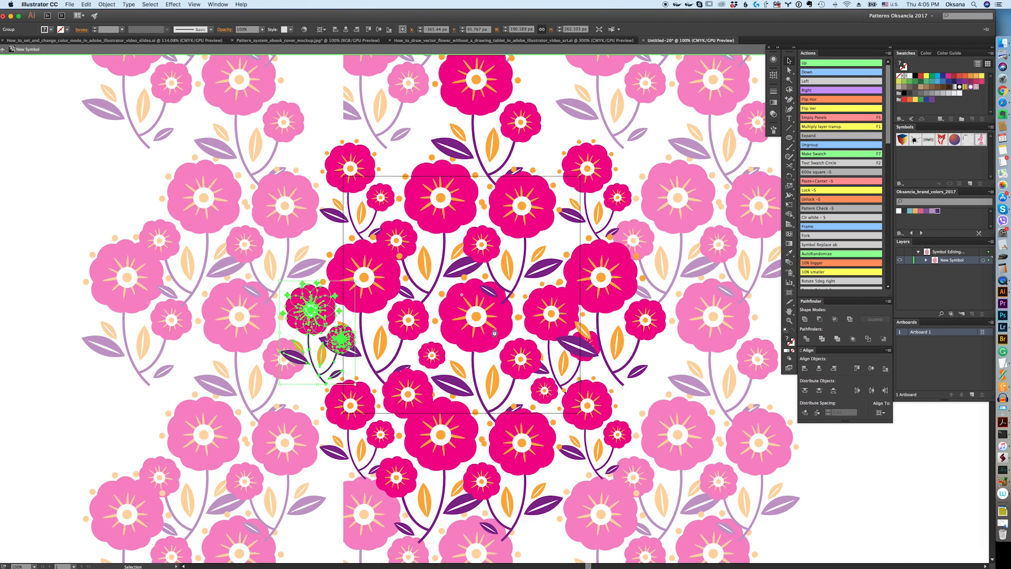
{"action": "key", "text": "Right"}
{"action": "left_click", "coordinate": [188, 121]}
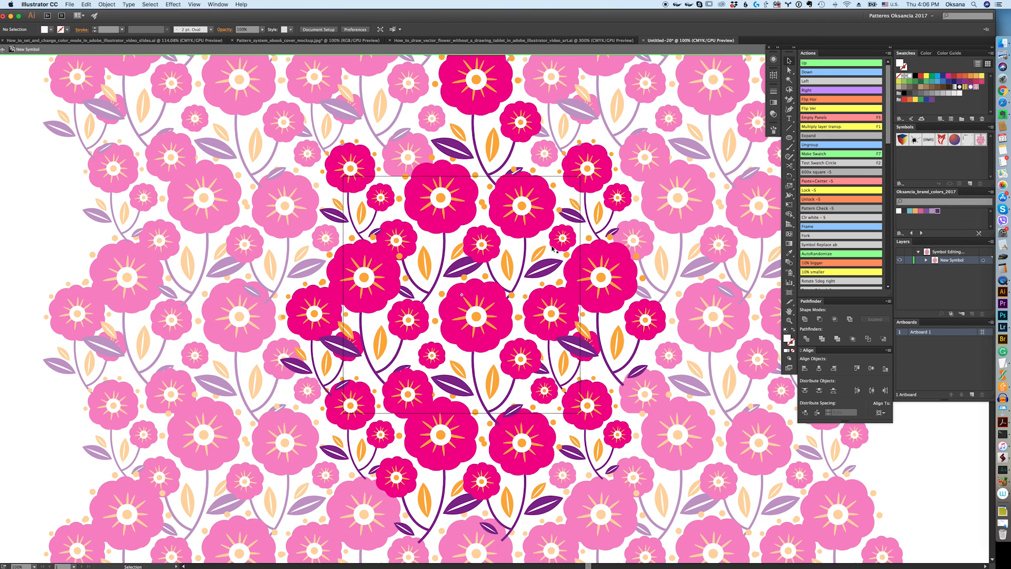
Isolate the large flower group on the tile's left edge and remove its overlapping large purple leaf.
{"action": "double_click", "coordinate": [579, 352]}
{"action": "left_click_drag", "start_coordinate": [579, 352], "coordinate": [360, 342]}
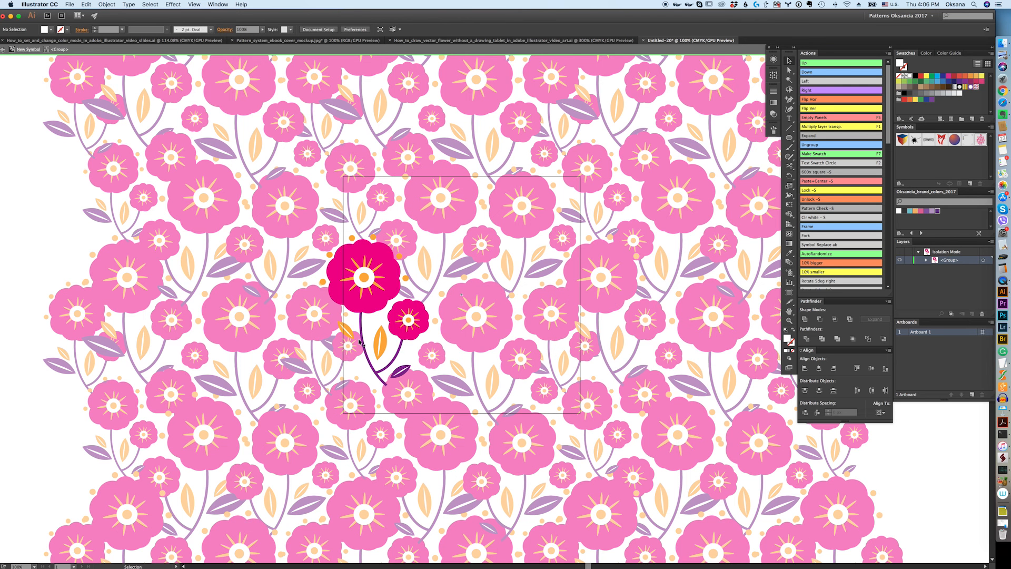
{"action": "key", "text": "super+z"}
Move an orange dot of the upper-right flower about 23 px up and exit isolation and symbol editing.
{"action": "left_click_drag", "start_coordinate": [560, 285], "coordinate": [484, 218]}
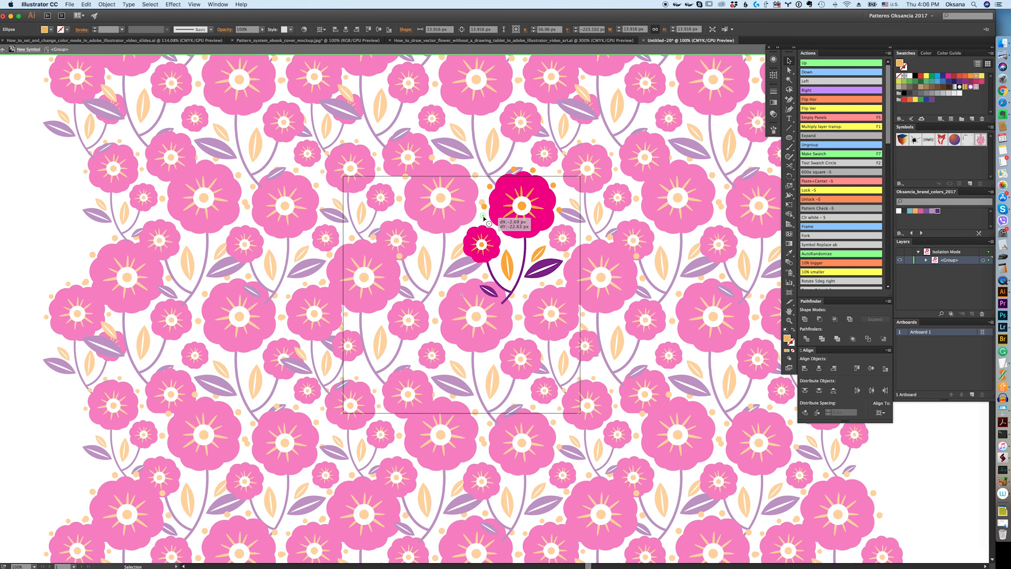
{"action": "key", "text": "Tab"}
{"action": "key", "text": "Escape"}
{"action": "key", "text": "Tab"}
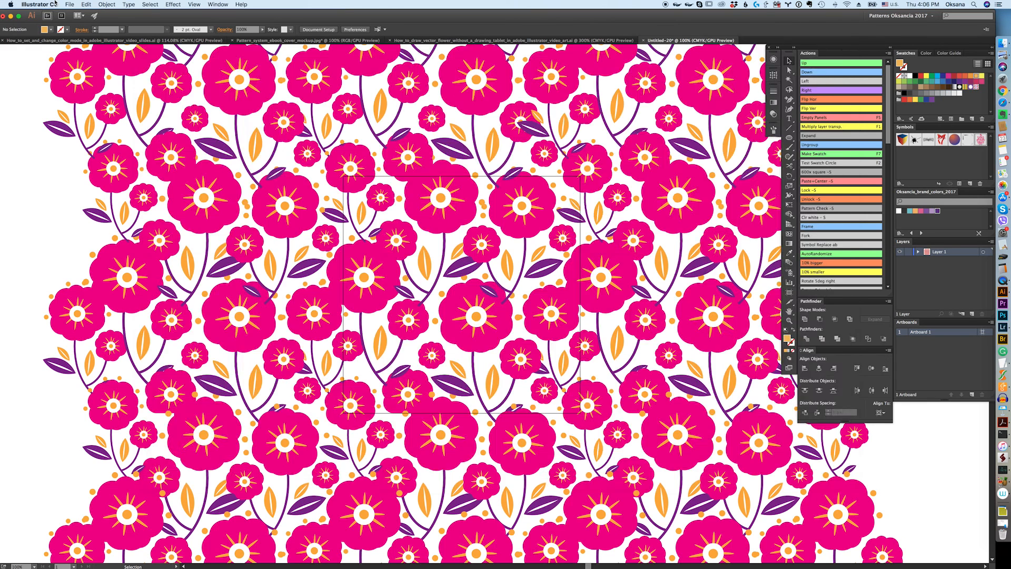
Save the pattern as How_to_draw_vector_flowers_seaml.ai in Illustrator CC format, plus a copy as How_to_draw_vector_flowers_seaml_stock.ai.
{"action": "key", "text": "super+s"}
{"action": "type", "text": "How_to_draw_vector_flowers_"}
{"action": "key", "text": "Return"}
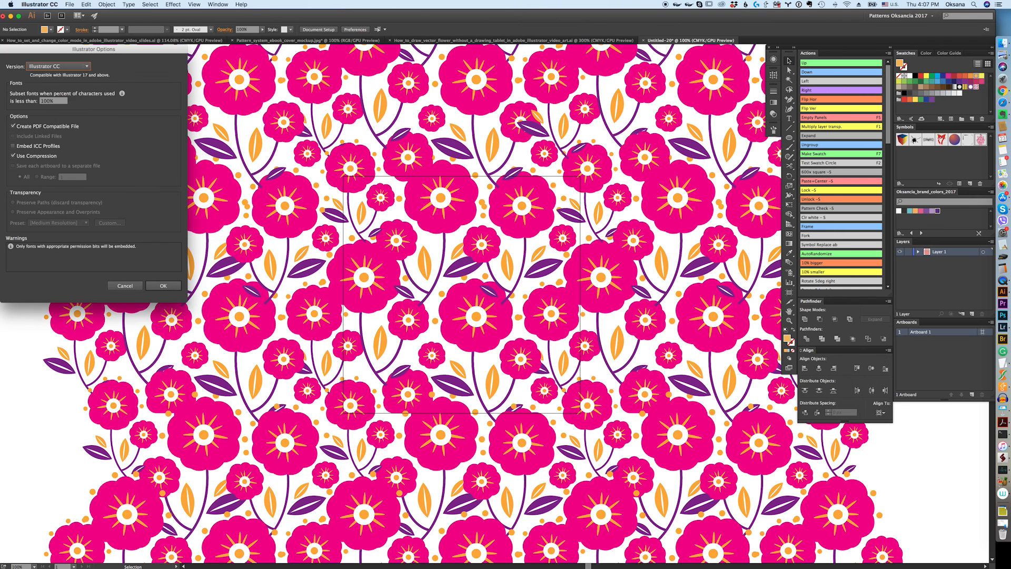
{"action": "key", "text": "Return"}
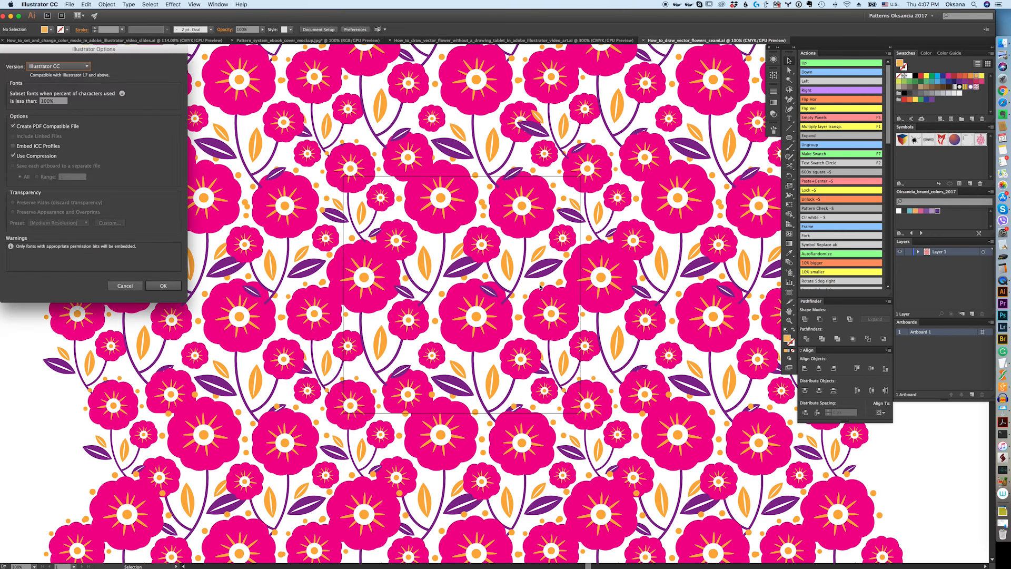
{"action": "key", "text": "Return"}
Reduce the repeats to the artwork of one tile and place an orange dot beside the small bloom near its lower-right corner.
{"action": "left_click", "coordinate": [816, 154]}
{"action": "key", "text": "a"}
{"action": "key", "text": "v"}
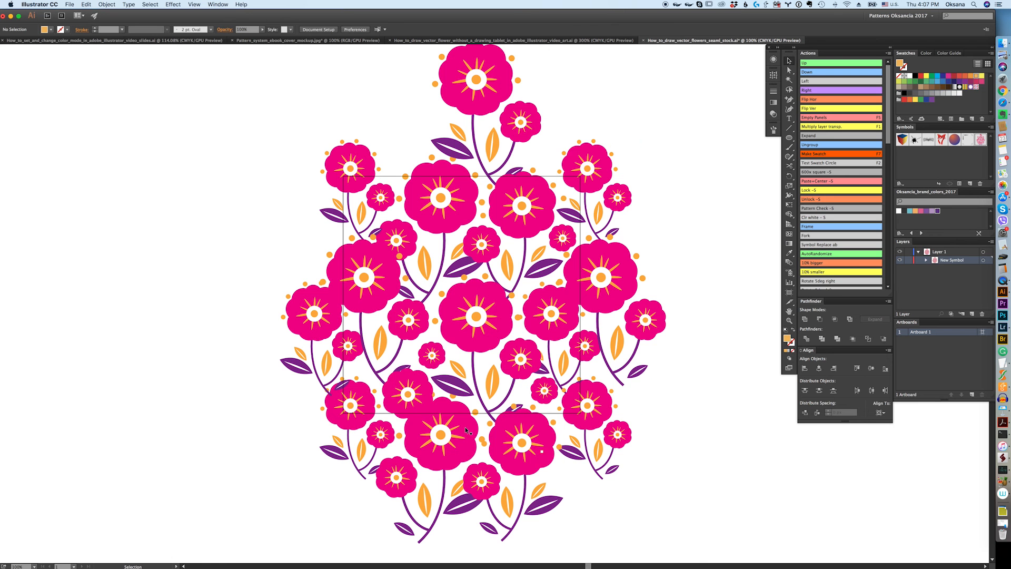
{"action": "key", "text": "a"}
{"action": "key", "text": "super+equal"}
{"action": "key", "text": "super+equal"}
{"action": "left_click", "coordinate": [790, 311]}
{"action": "scroll", "coordinate": [649, 288], "scroll_direction": "right", "scroll_amount": 5}
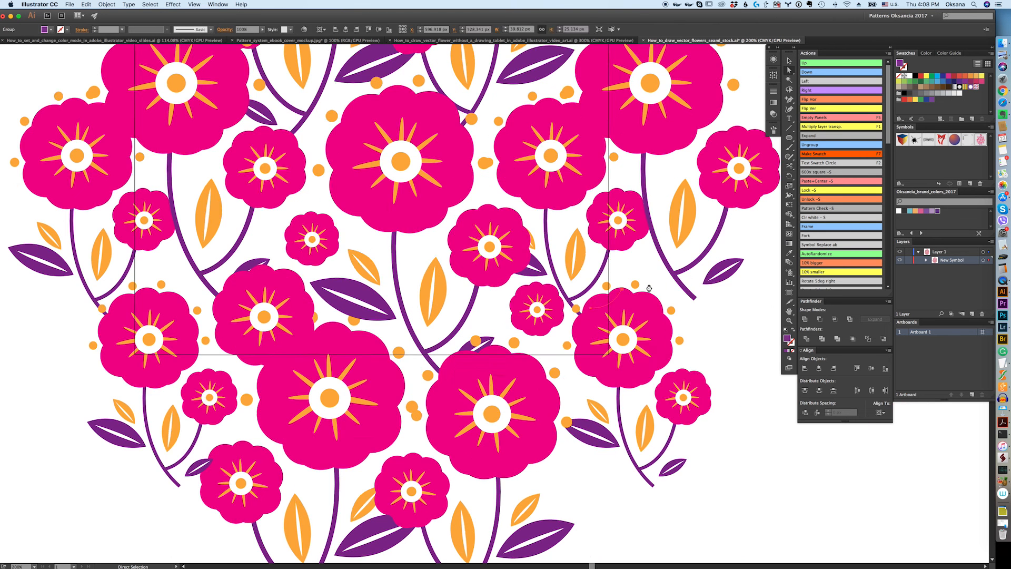
{"action": "key", "text": "super+minus"}
{"action": "left_click", "coordinate": [426, 404]}
{"action": "left_click_drag", "start_coordinate": [425, 405], "coordinate": [554, 402]}
{"action": "key", "text": "super+minus"}
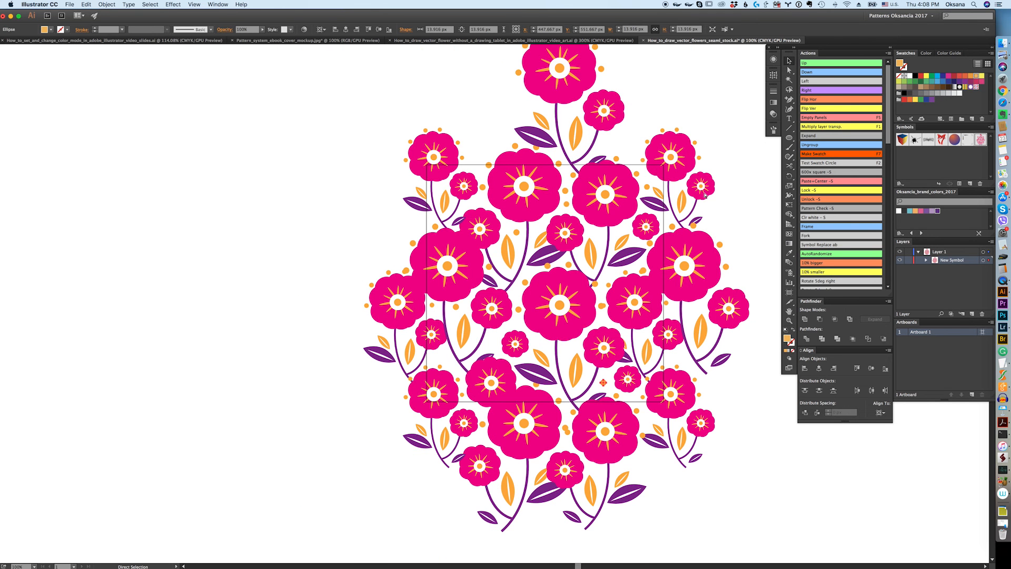
Crop the artwork to the square tile with the Super Magic Eraser V2 script.
{"action": "left_click", "coordinate": [70, 4]}
{"action": "mouse_move", "coordinate": [105, 183]}
{"action": "left_click", "coordinate": [194, 273]}
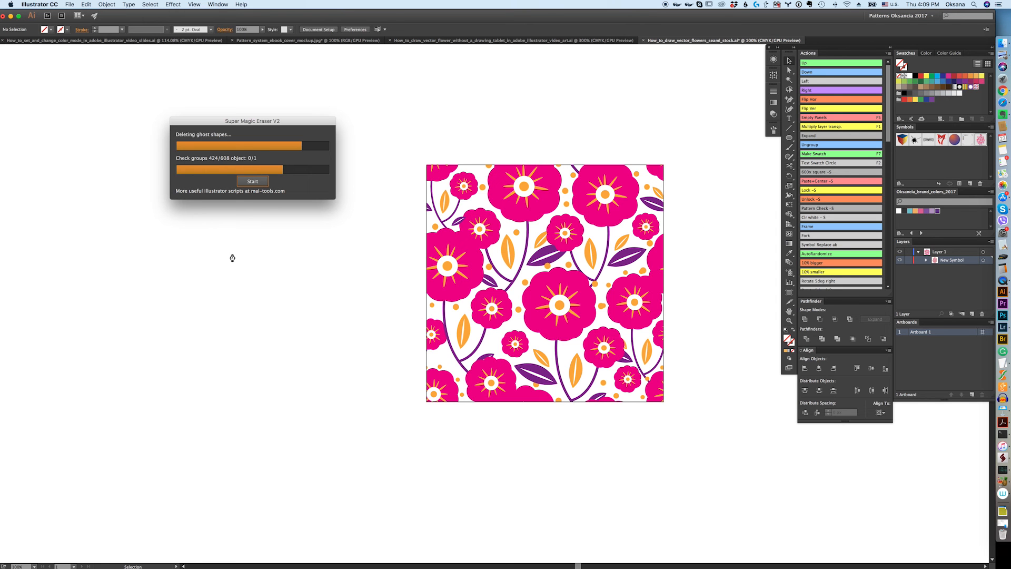
Isolate the large central flower group, move an orange dot into the gap at its lower right, and exit isolation.
{"action": "left_click", "coordinate": [540, 242]}
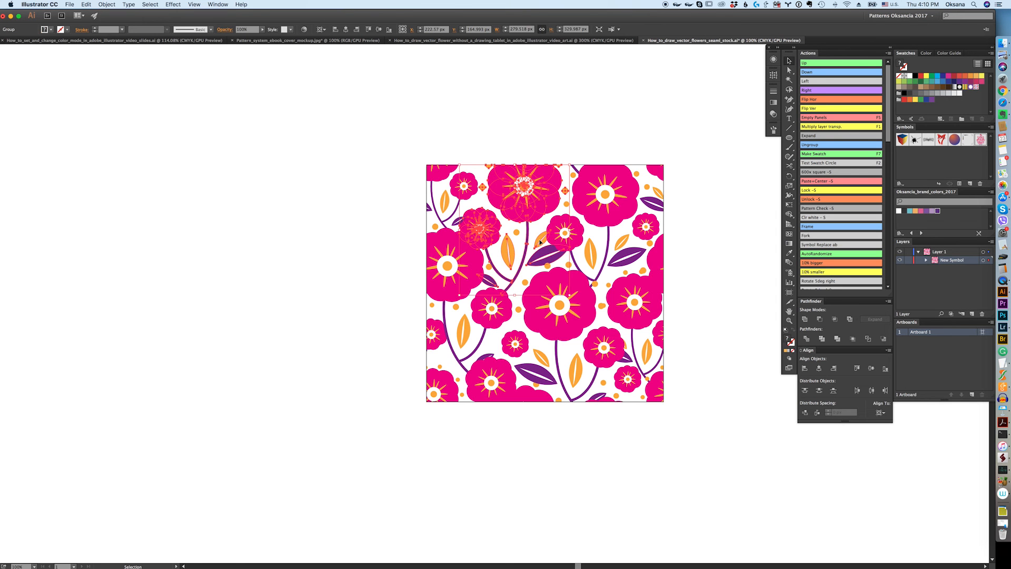
{"action": "double_click", "coordinate": [540, 242]}
{"action": "left_click_drag", "start_coordinate": [571, 196], "coordinate": [607, 314]}
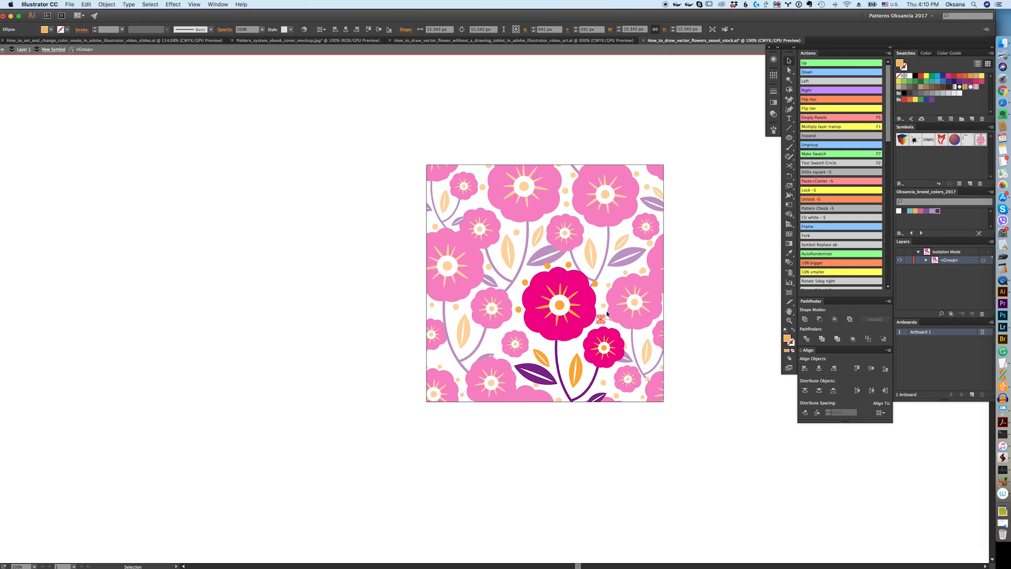
{"action": "key", "text": "Escape"}
{"action": "double_click", "coordinate": [582, 260]}
{"action": "double_click", "coordinate": [465, 306]}
Turn the whole cropped tile into a pattern swatch and check the repeat in a 2400 px test circle.
{"action": "key", "text": "super+a"}
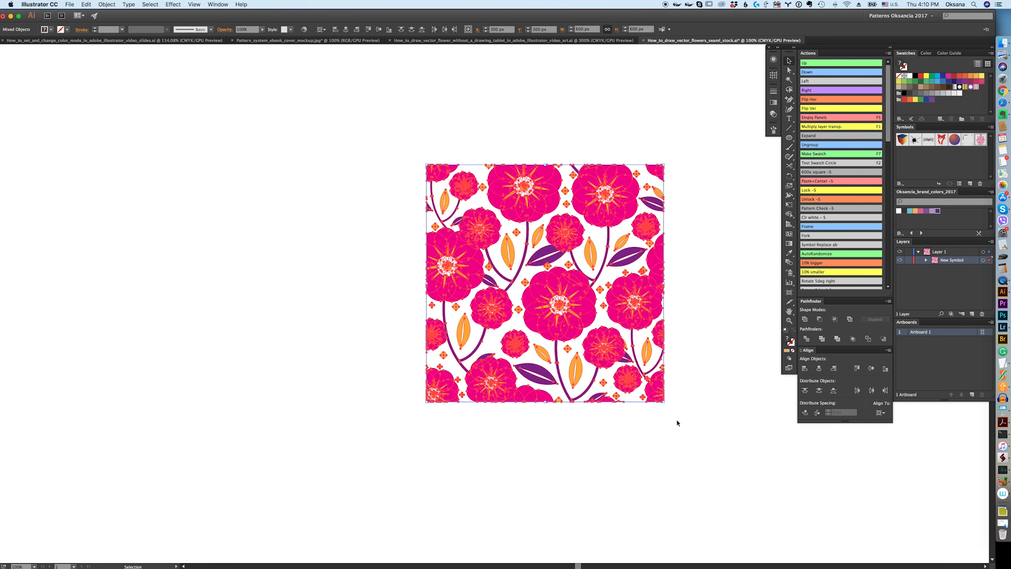
{"action": "double_click", "coordinate": [656, 385]}
{"action": "double_click", "coordinate": [145, 140]}
{"action": "left_click_drag", "start_coordinate": [527, 285], "coordinate": [966, 116]}
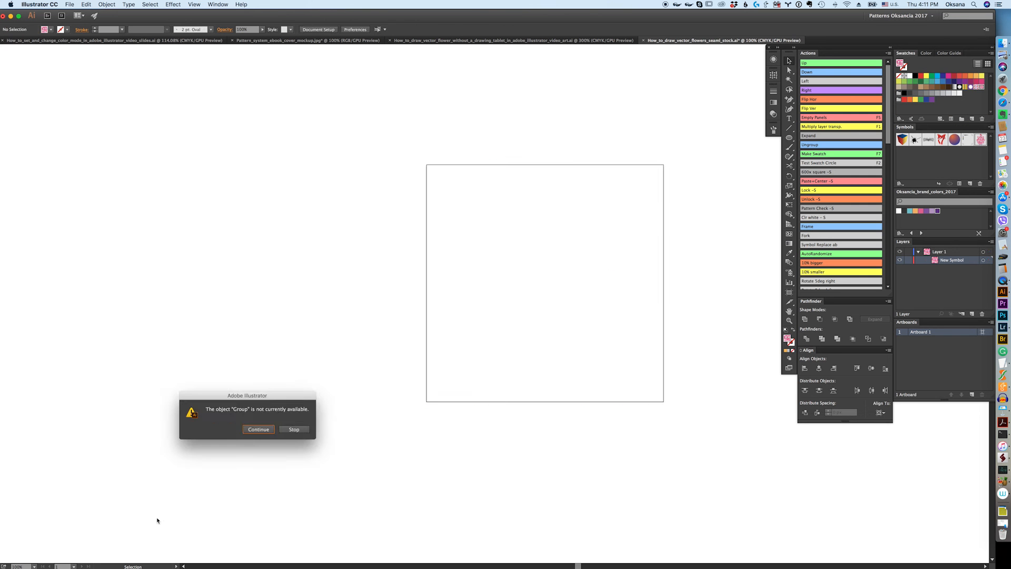
{"action": "key", "text": "Return"}
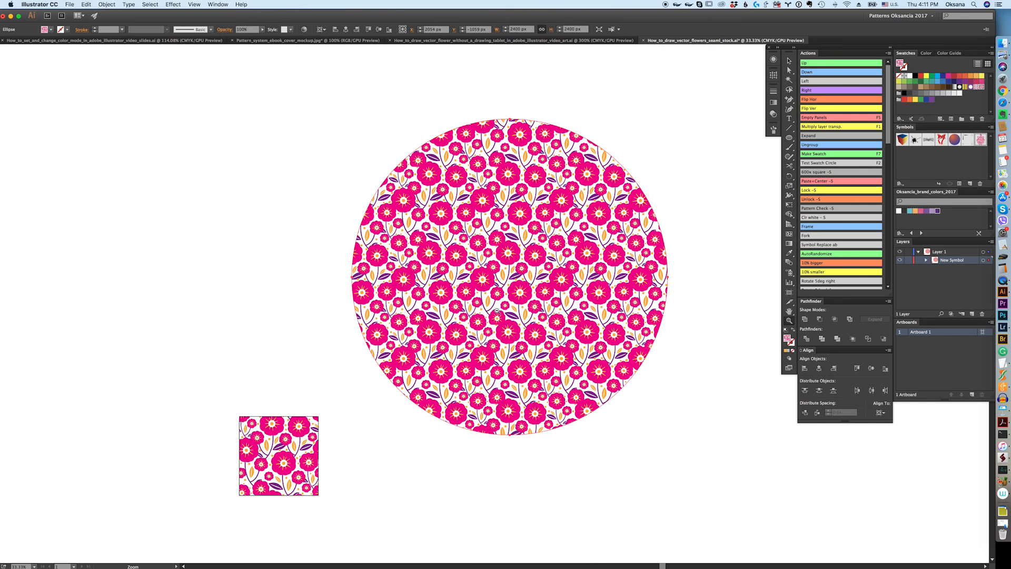
{"action": "left_click", "coordinate": [497, 311]}
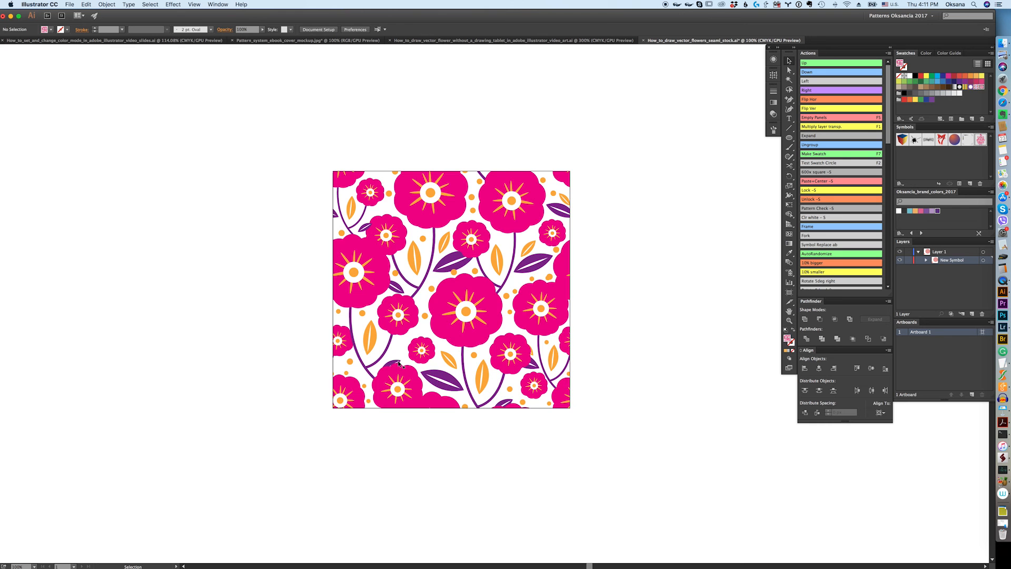
Move the small purple leaf clear of the flower in the tile's lower left, and test the updated swatch in a circle.
{"action": "double_click", "coordinate": [398, 364]}
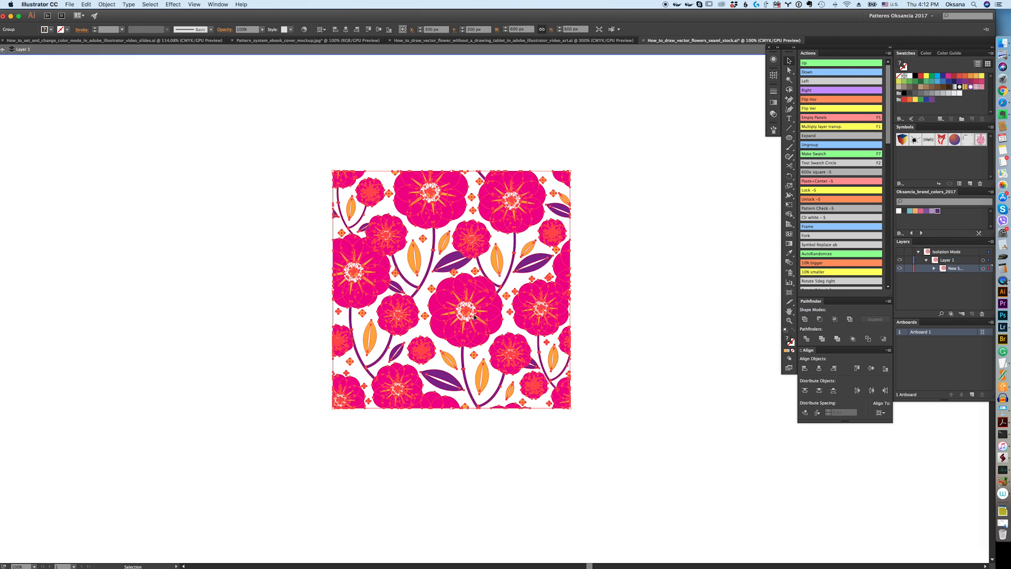
{"action": "key", "text": "Escape"}
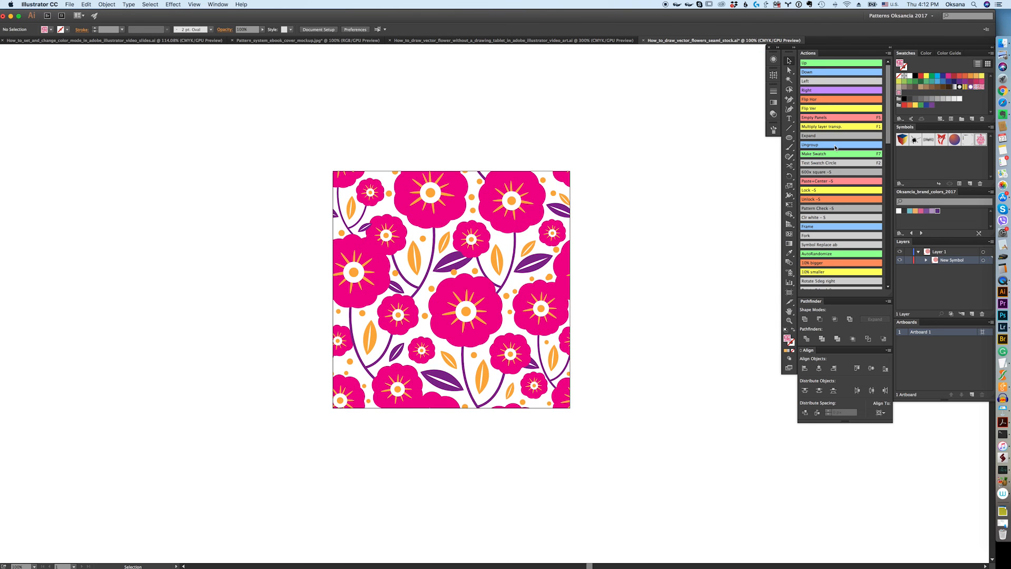
{"action": "key", "text": "F2"}
{"action": "left_click", "coordinate": [545, 278], "text": "alt"}
{"action": "left_click", "coordinate": [545, 278], "text": "alt"}
{"action": "left_click", "coordinate": [545, 278], "text": "alt"}
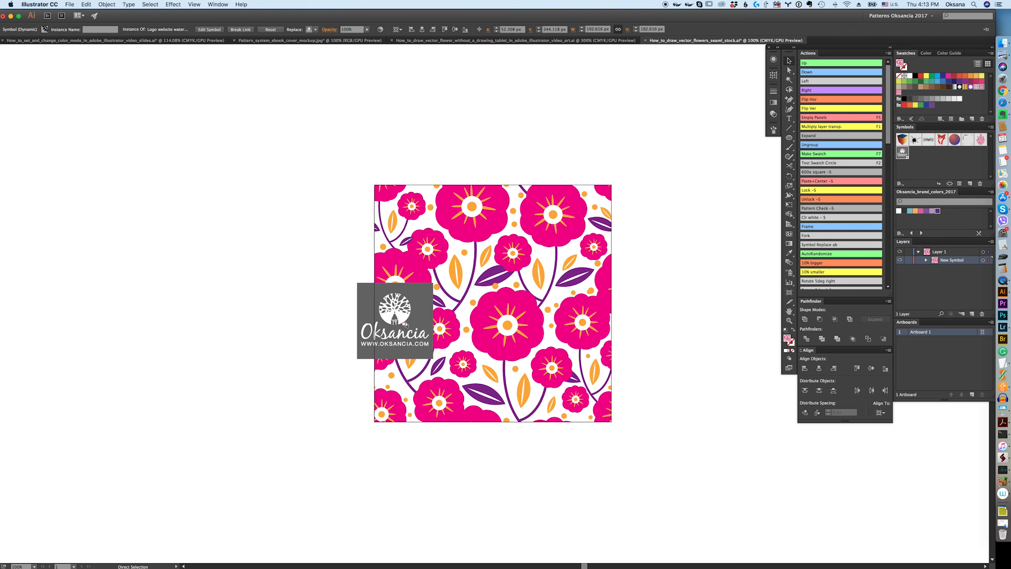
Recolour the website logo's background with the purple sampled from the pattern and save the document.
{"action": "key", "text": "i"}
{"action": "left_click", "coordinate": [518, 260]}
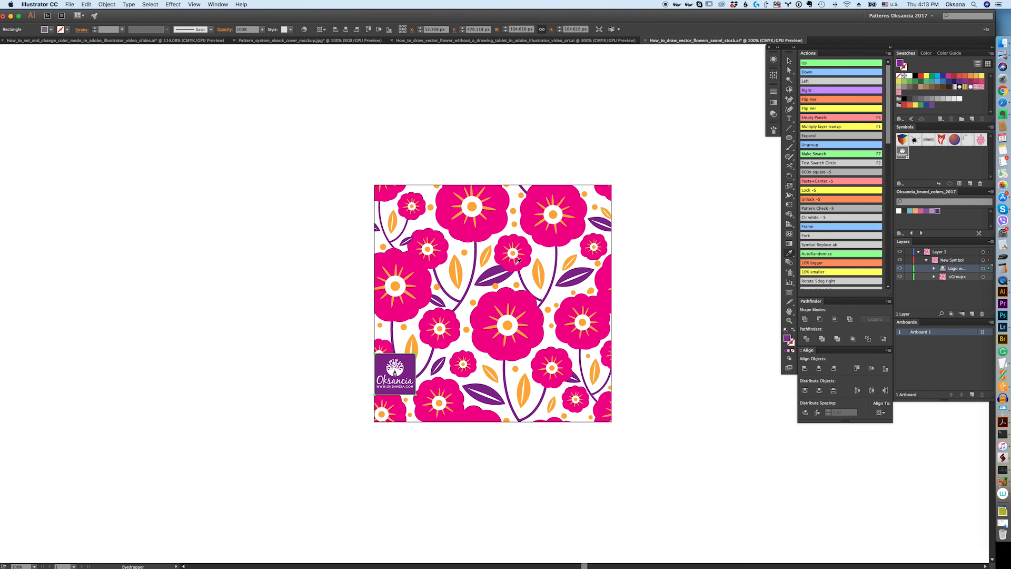
{"action": "key", "text": "a"}
{"action": "left_click", "coordinate": [355, 255]}
{"action": "key", "text": "super+s"}
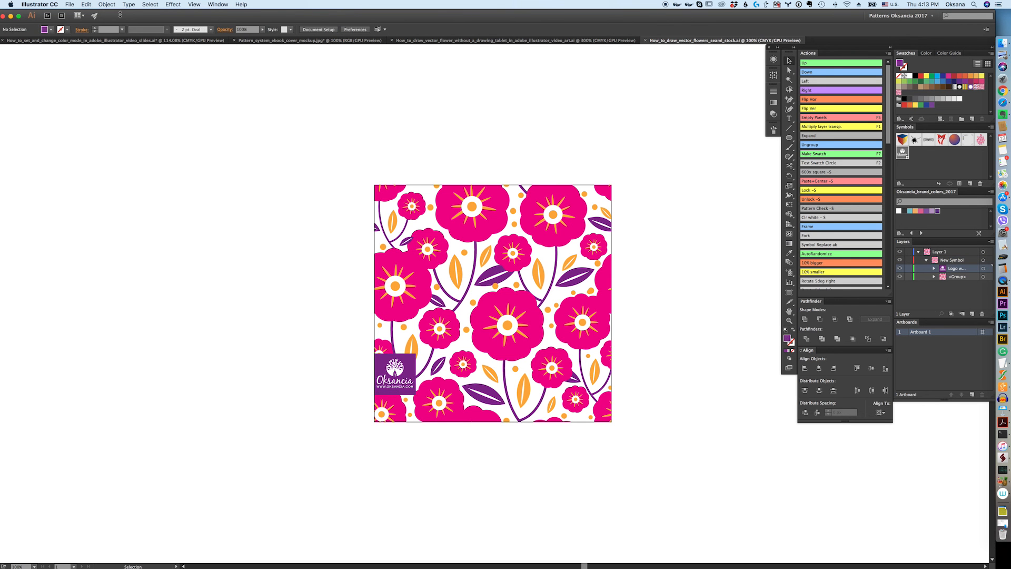